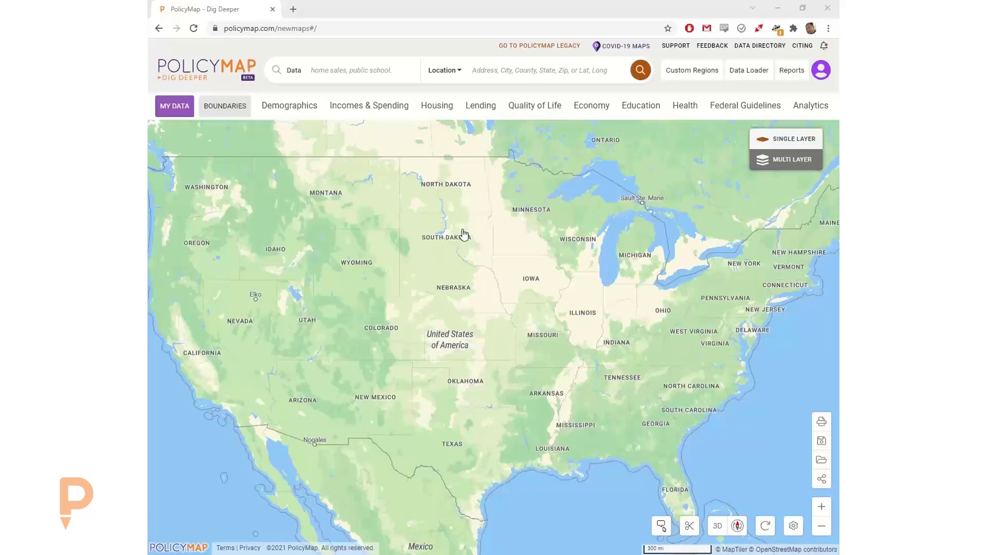
- Search the location 49512 and go to its Zip Code Tabulation Area near Grand Rapids
mouse_move(467, 226)
mouse_down()
mouse_move(378, 236)
mouse_move(483, 236)
mouse_up()
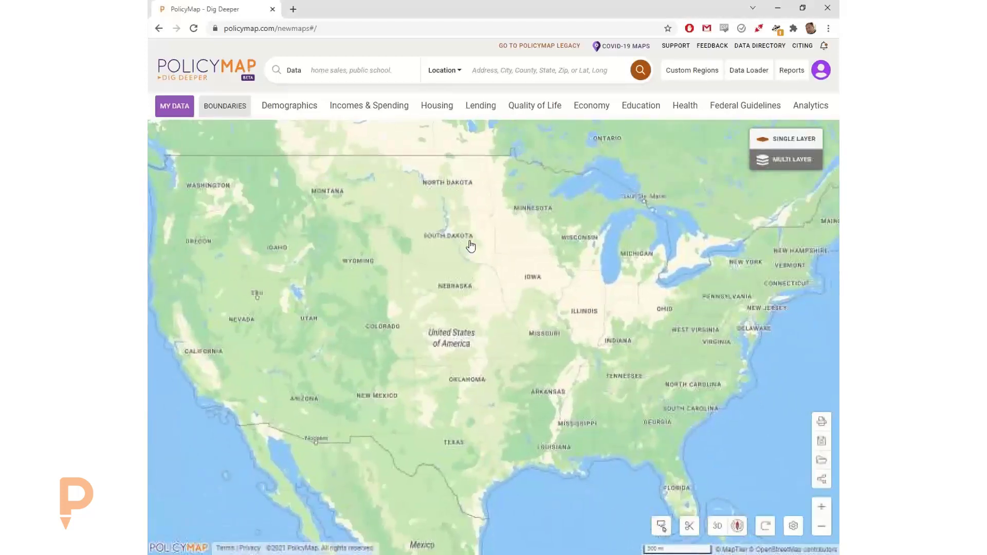
scroll(469, 244, up, 2)
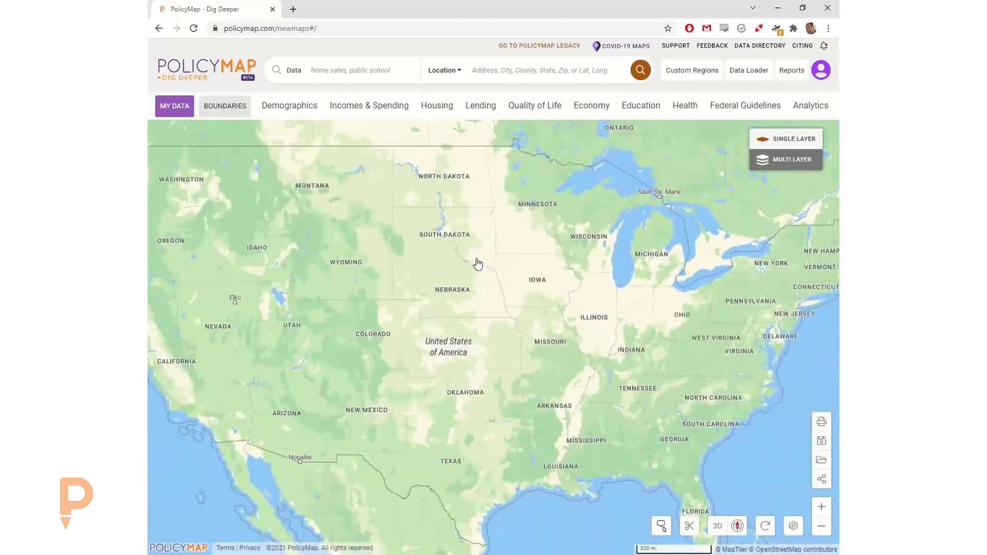
scroll(474, 270, down, 1)
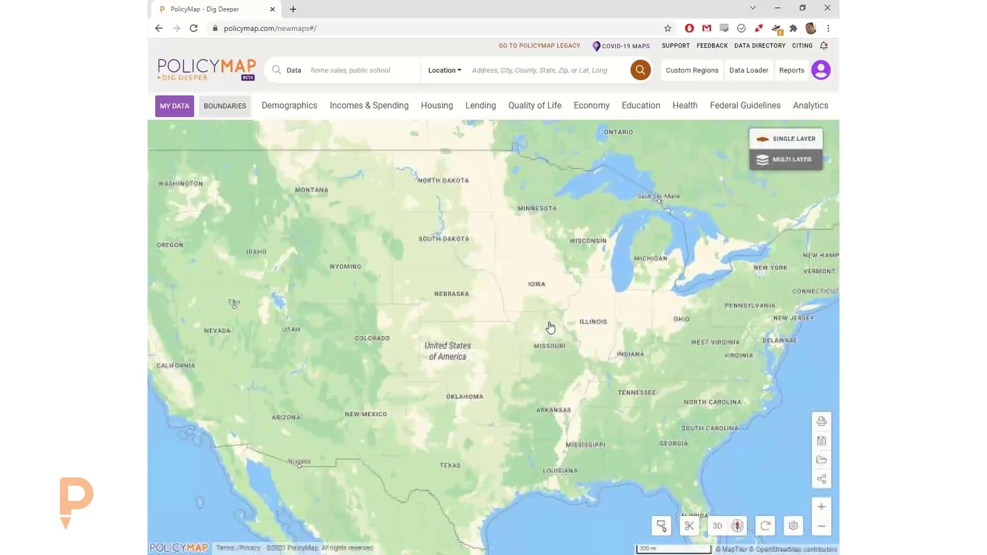
click(510, 67)
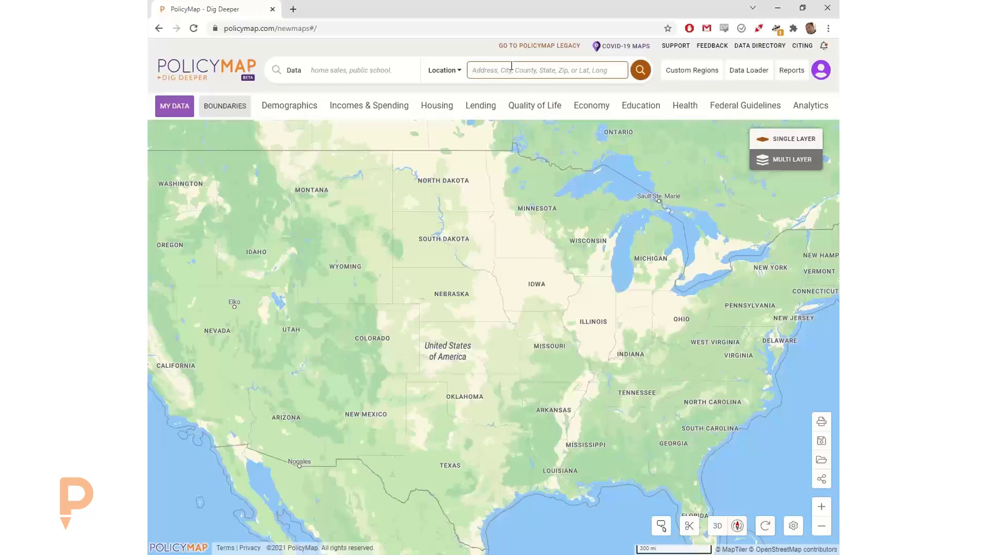
text(495)
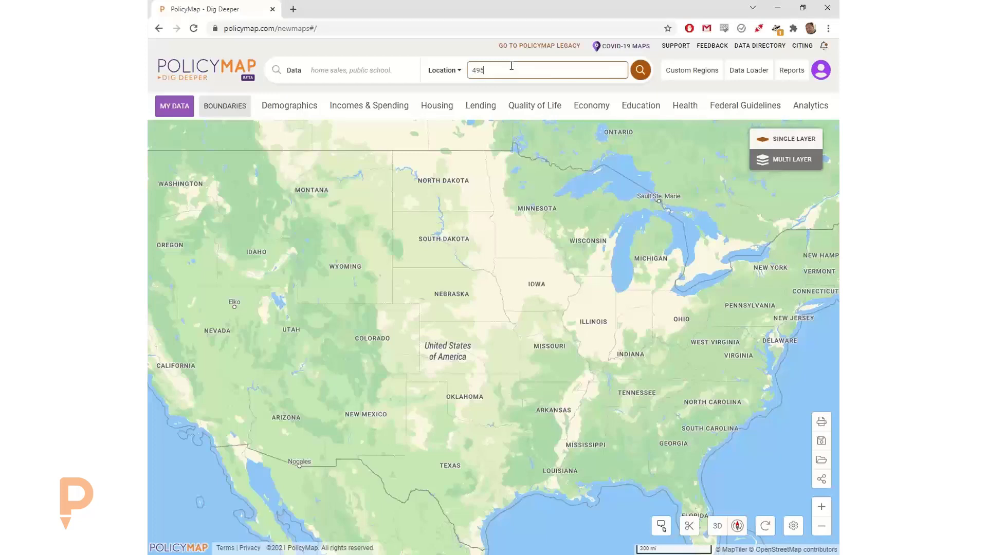
text(12)
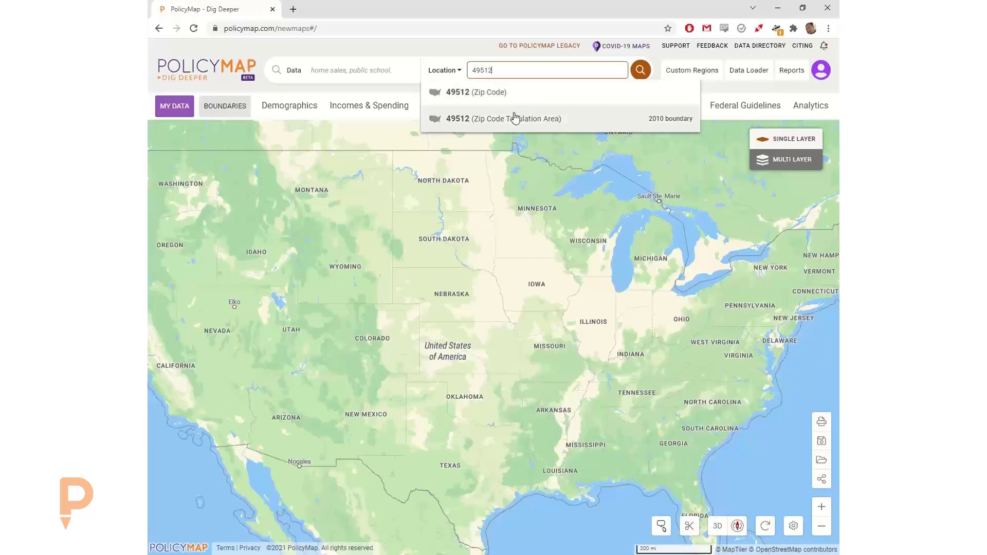
click(559, 123)
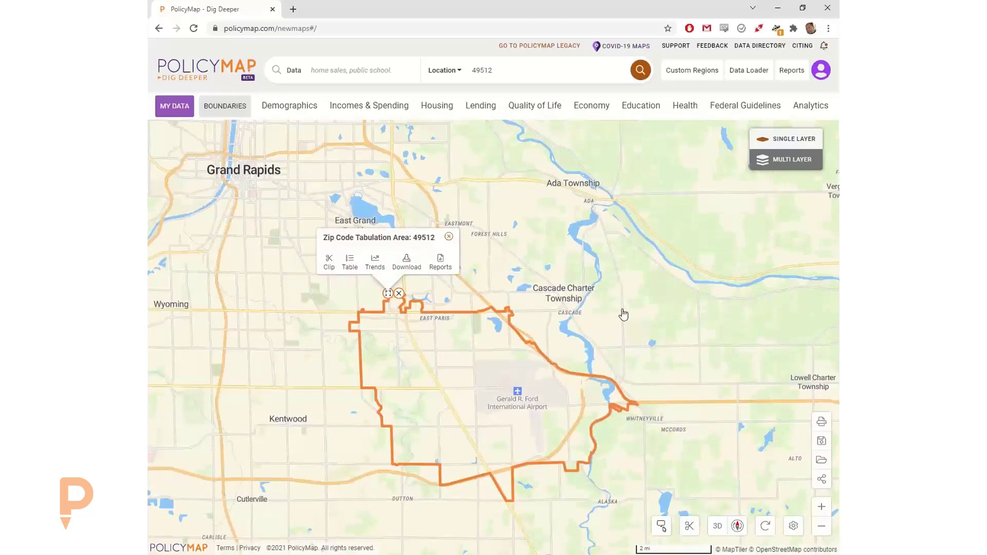
- Close the 49512 info popup, reframe the map, and browse the data categories ending on Economy
drag(622, 315, 632, 253)
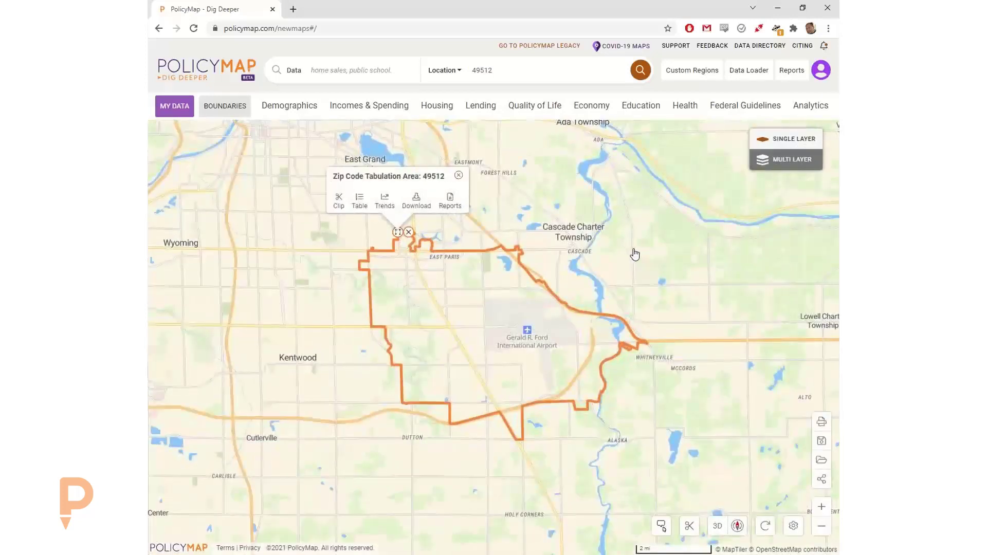
click(458, 175)
drag(507, 209, 511, 207)
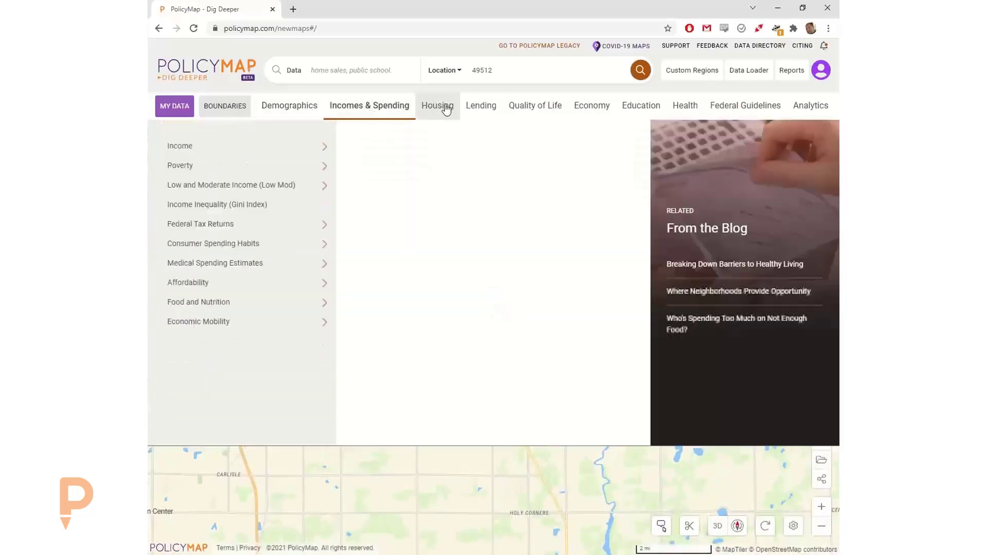
mouse_move(583, 111)
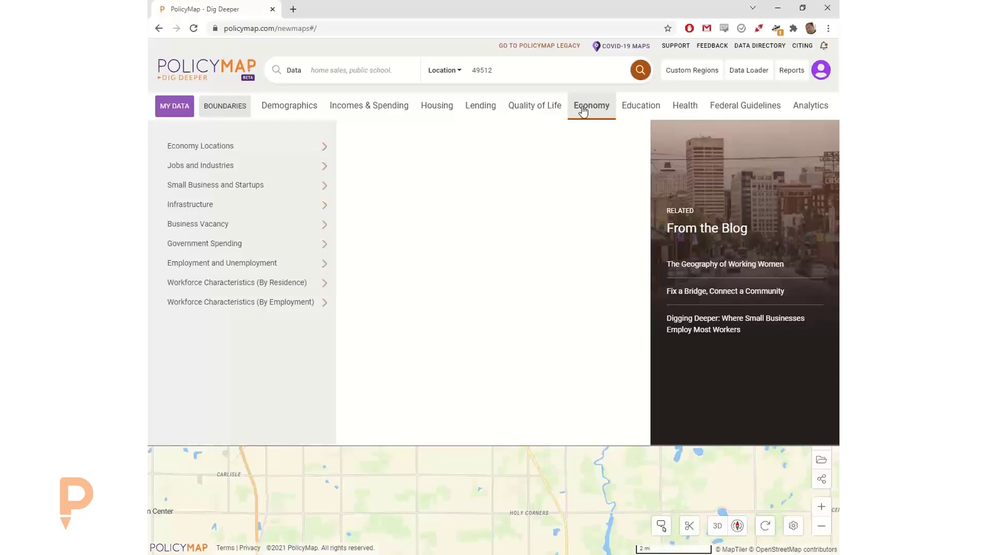
- Review the Quality of Life datasets in the Data Directory tab, then return to the map
click(758, 47)
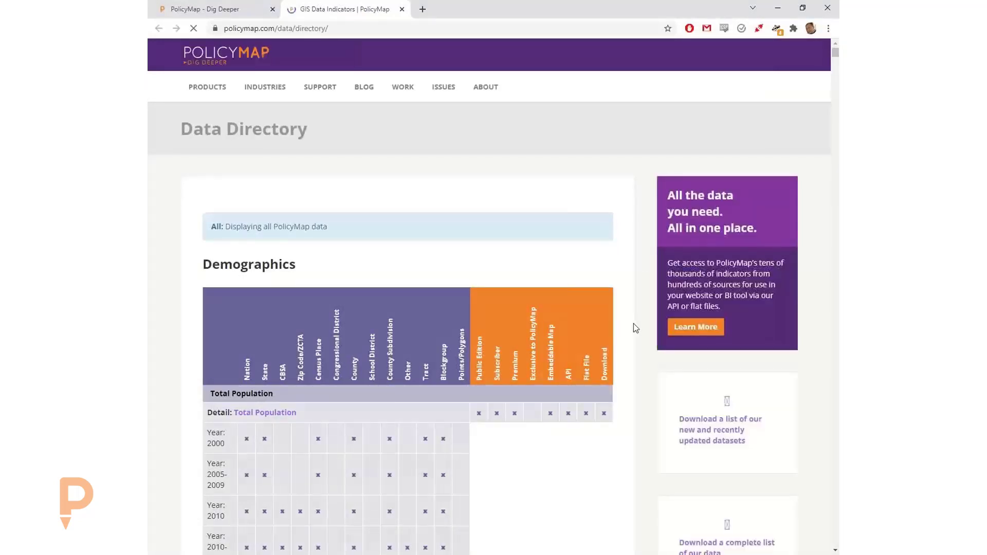
scroll(633, 323, down, 15)
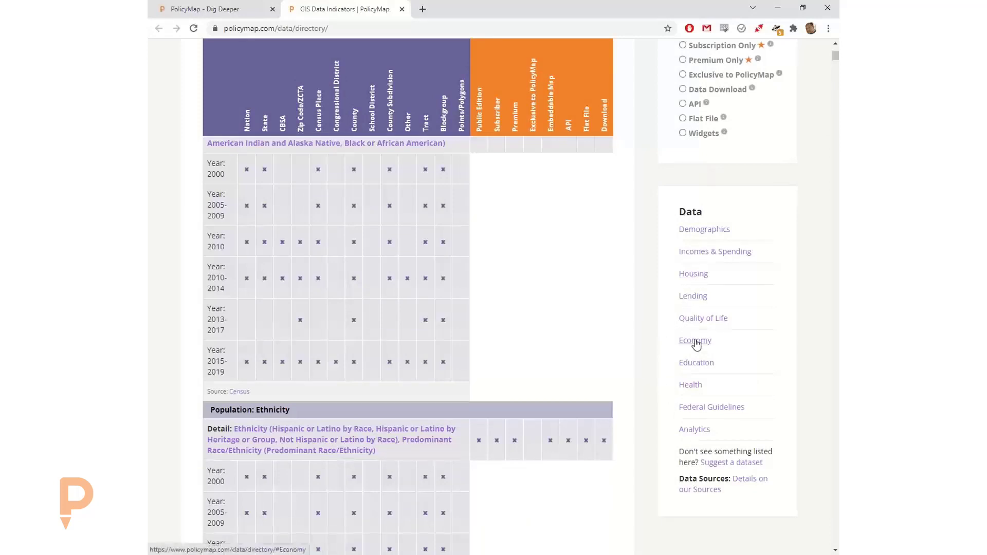
click(703, 318)
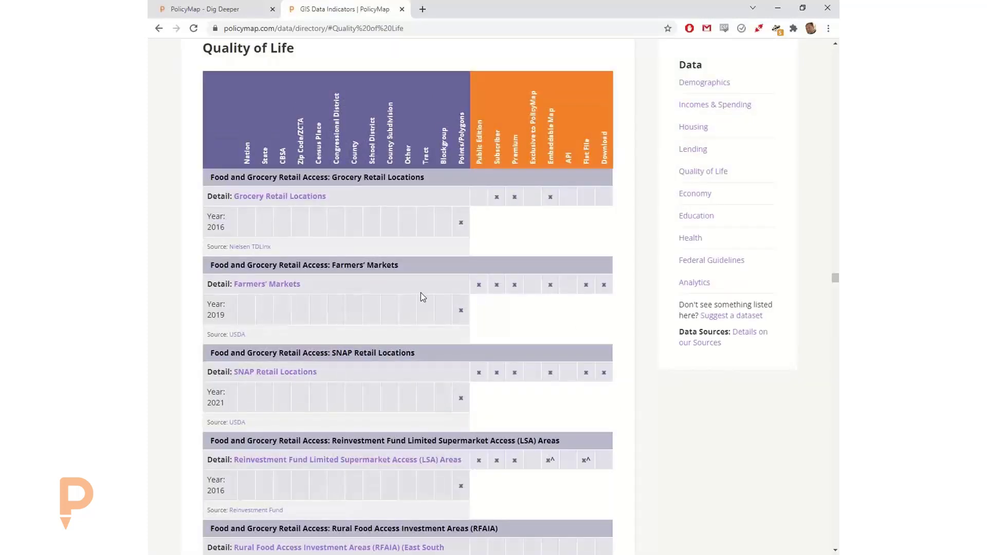
scroll(439, 314, down, 6)
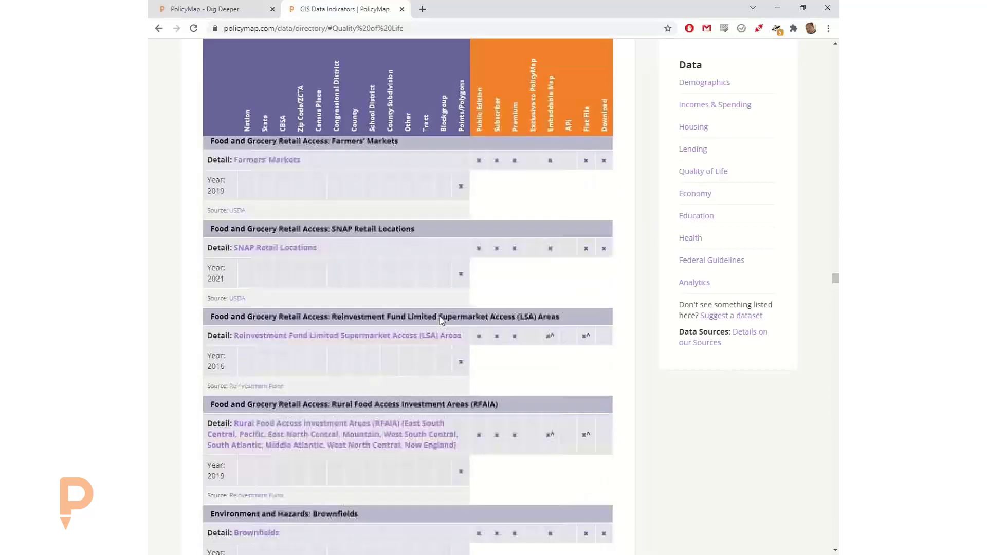
scroll(441, 329, down, 9)
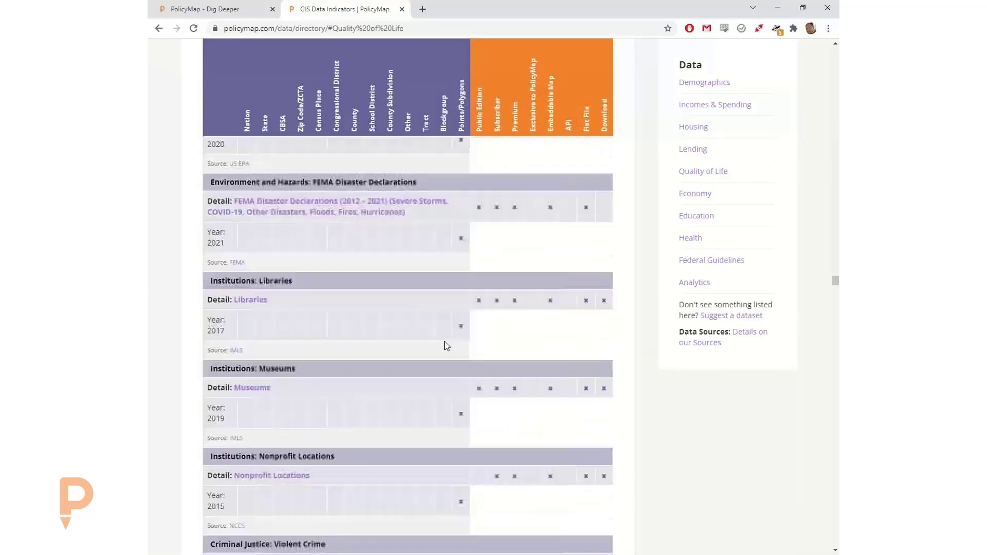
scroll(446, 345, down, 9)
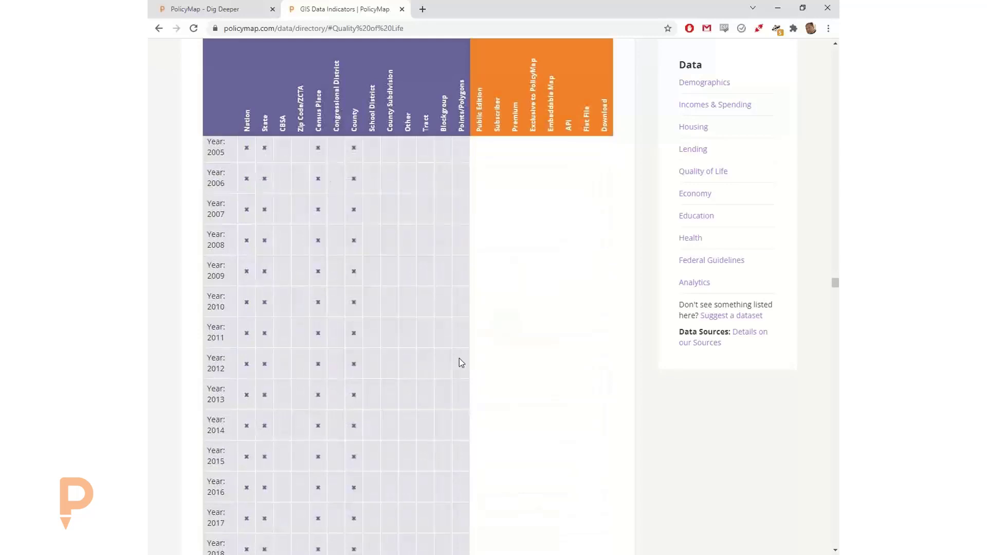
scroll(461, 362, down, 12)
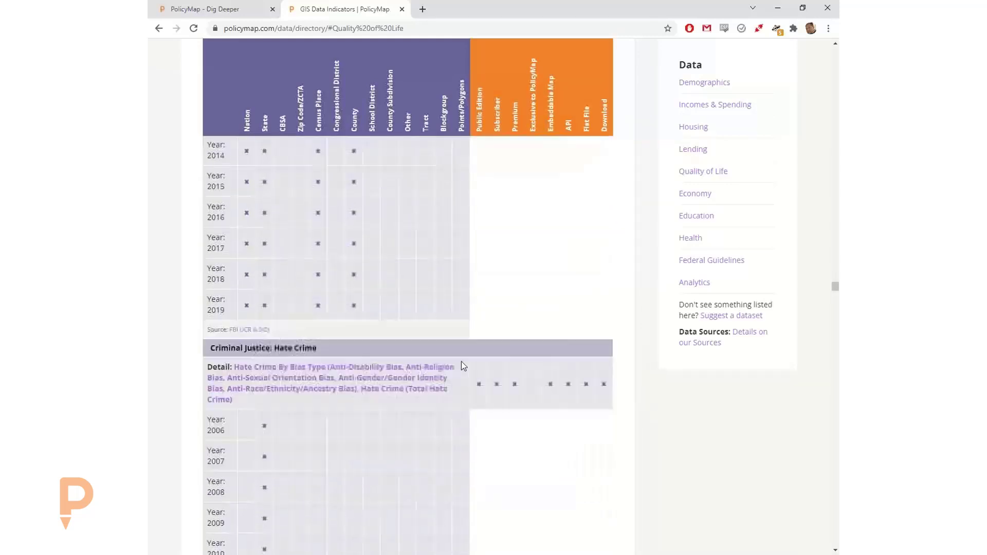
scroll(461, 365, down, 15)
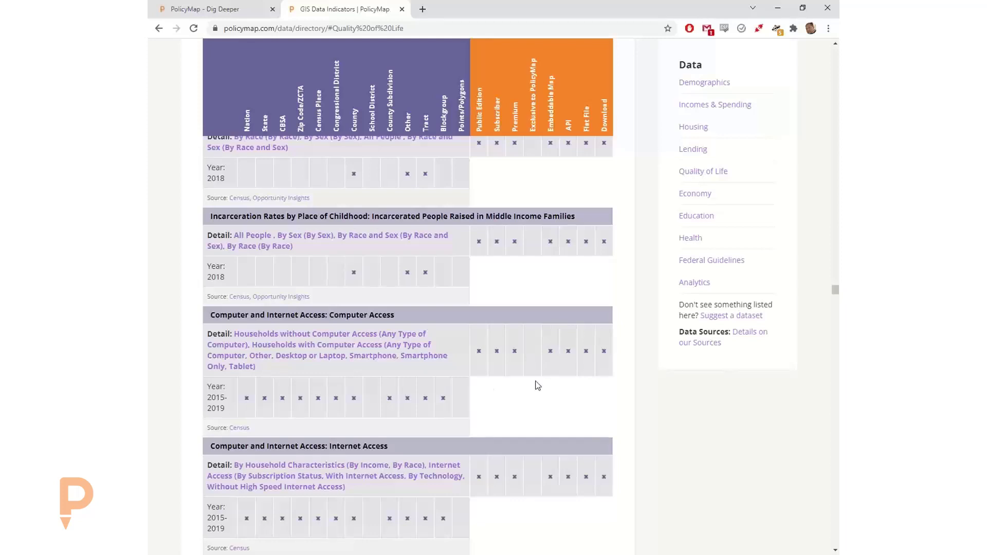
click(214, 11)
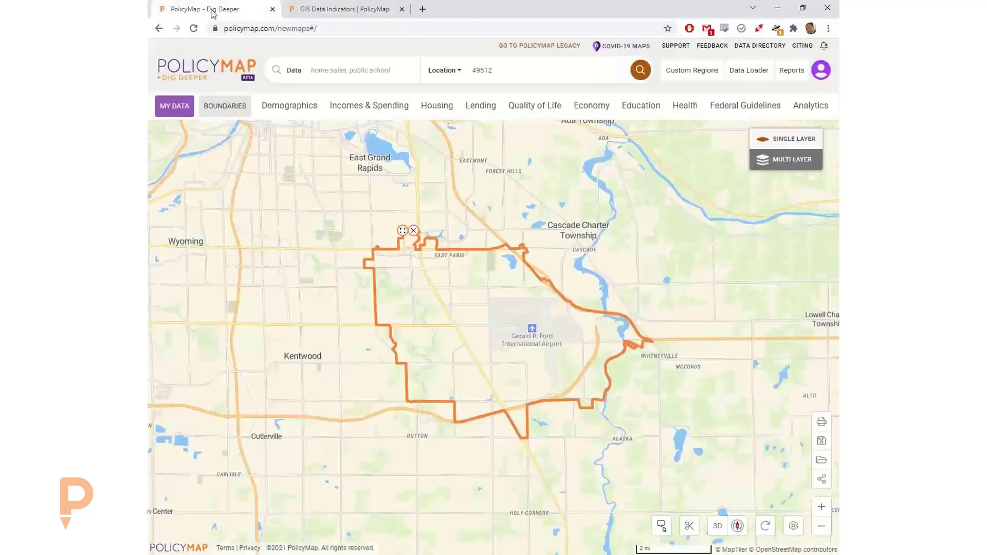
- Add the Grocery Retail Locations points layer from Quality of Life Locations
click(542, 109)
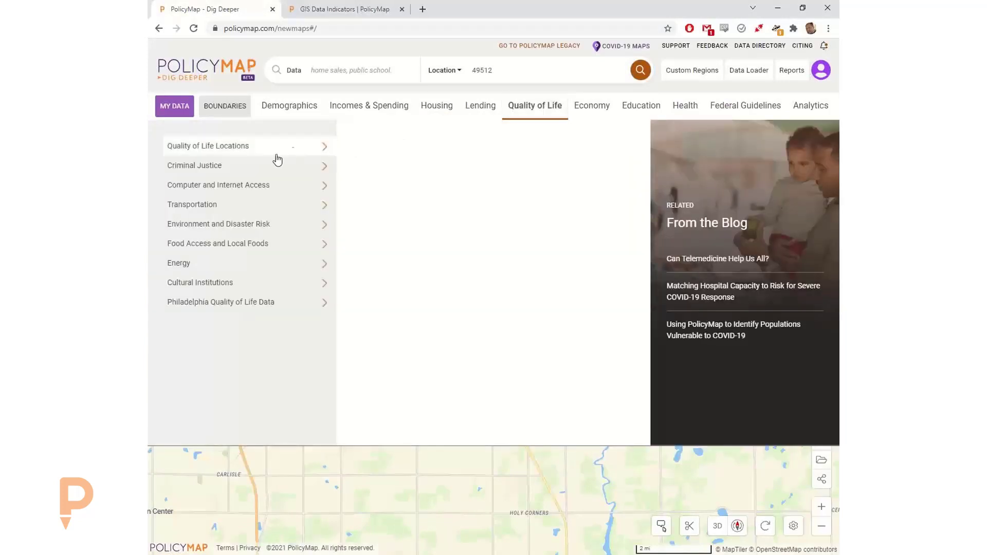
mouse_move(274, 156)
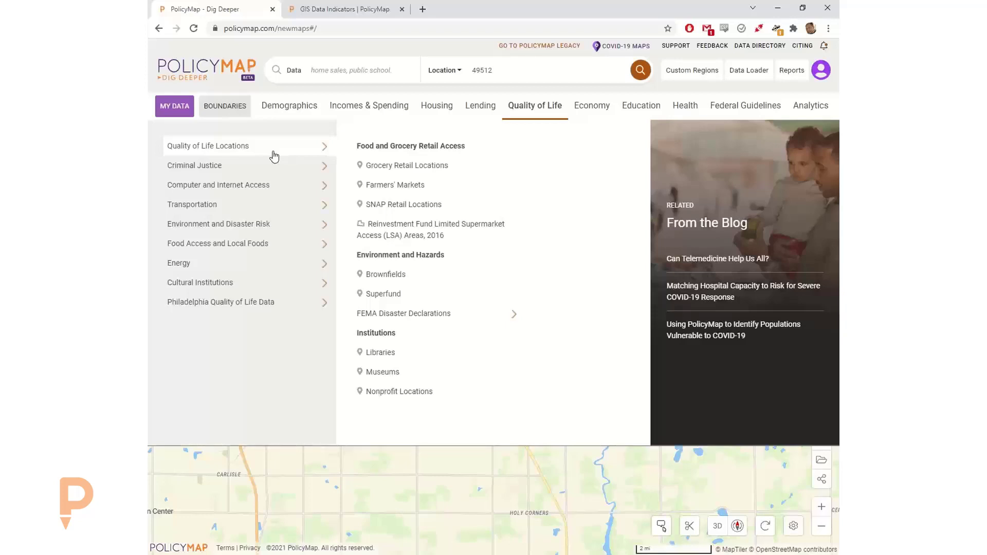
click(409, 165)
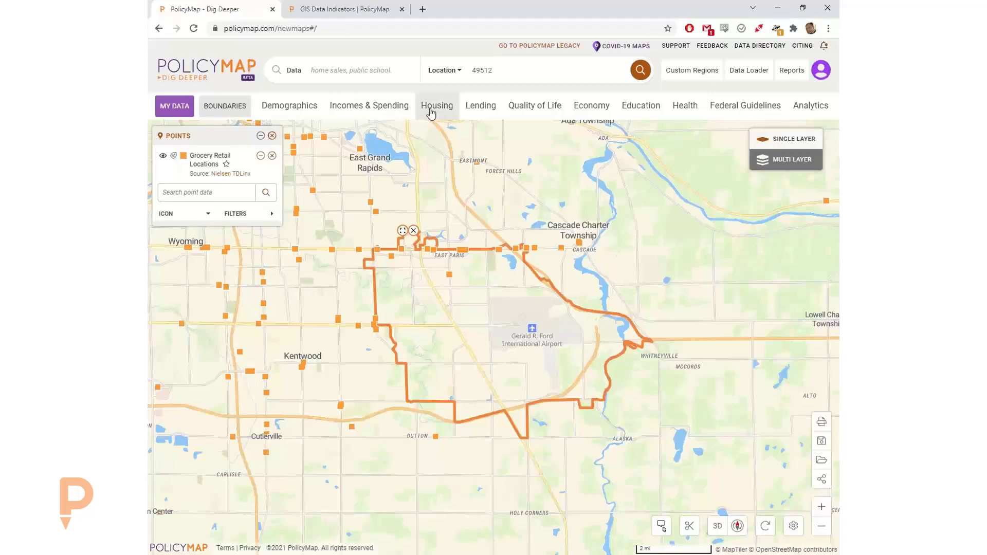
click(541, 107)
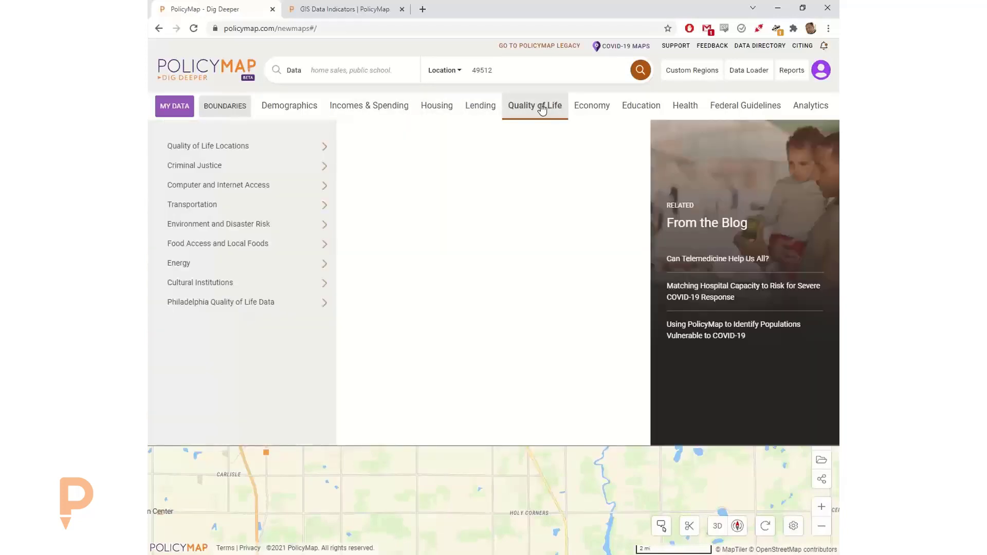
- Browse Criminal Justice, Computer and Internet Access, Economy, Housing and Lending datasets
click(315, 176)
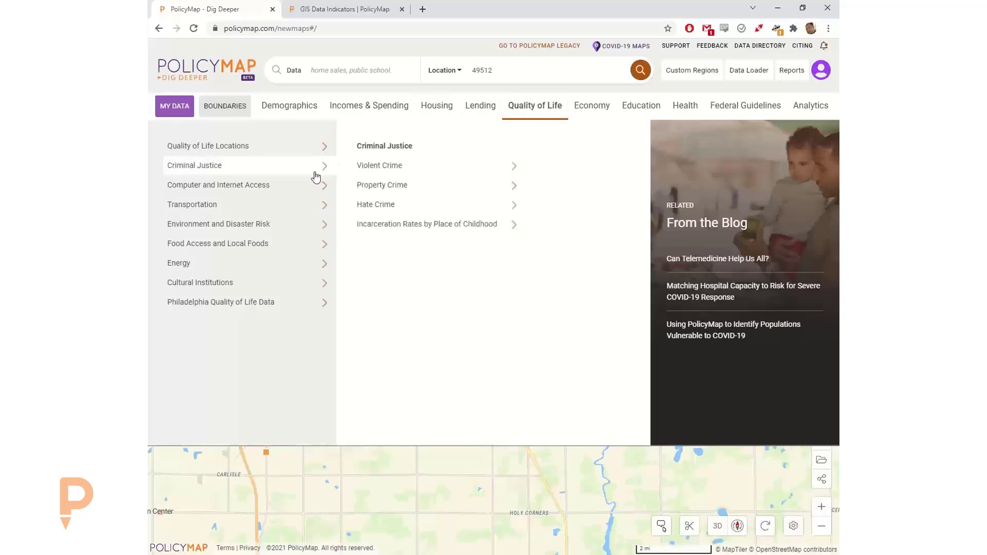
click(309, 187)
click(601, 109)
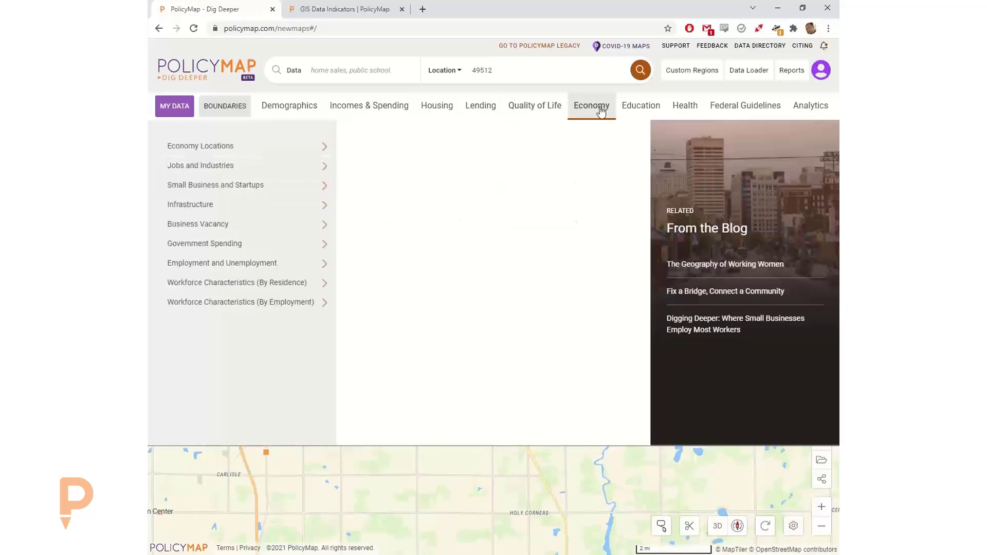
click(286, 149)
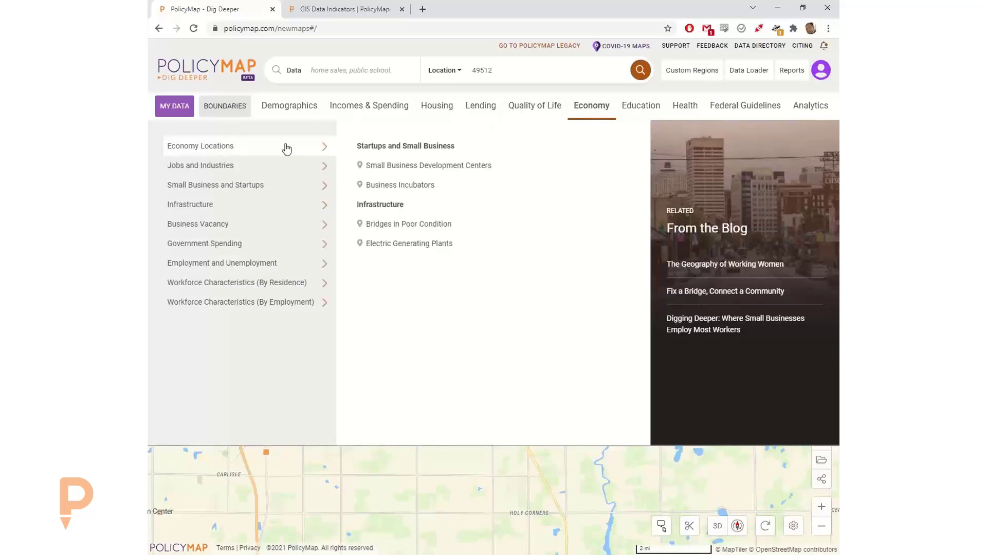
click(437, 106)
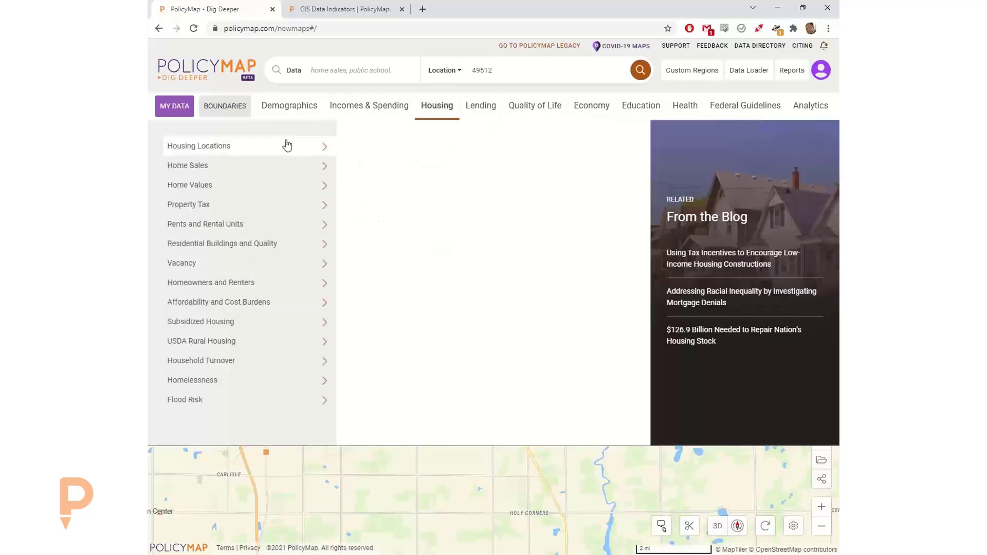
click(286, 145)
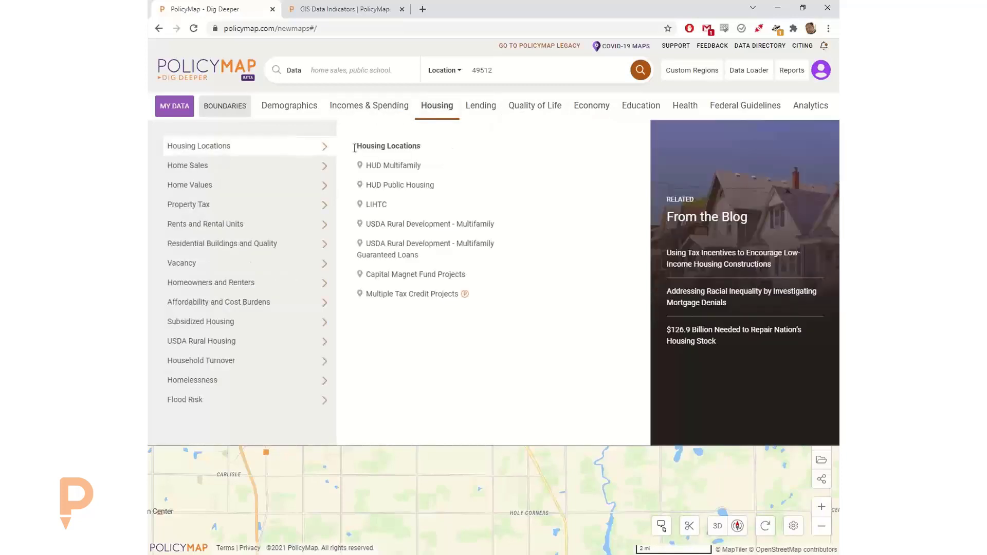
click(472, 110)
- Map Quality of Life > Computer Access > Any Type of Computer for the tracts
click(535, 109)
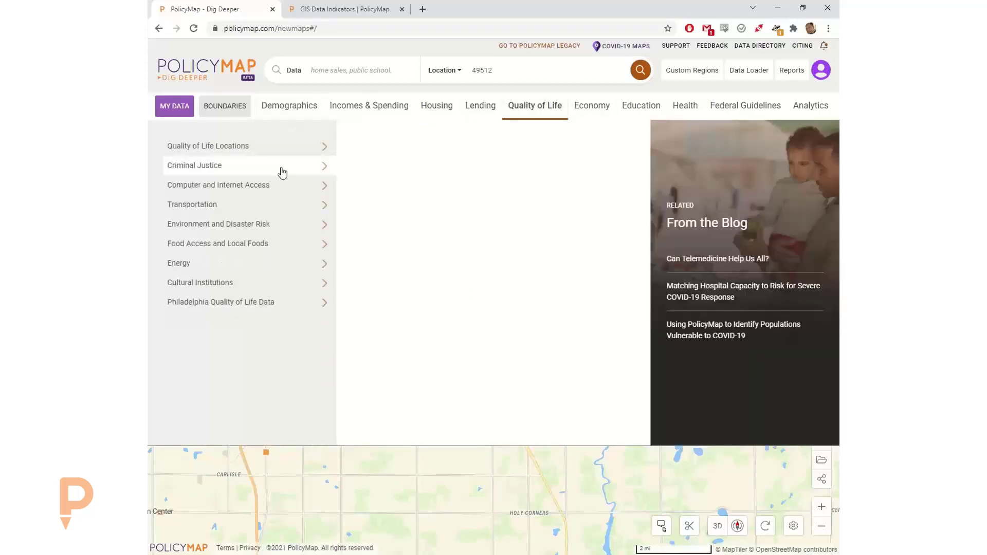
click(279, 190)
click(439, 169)
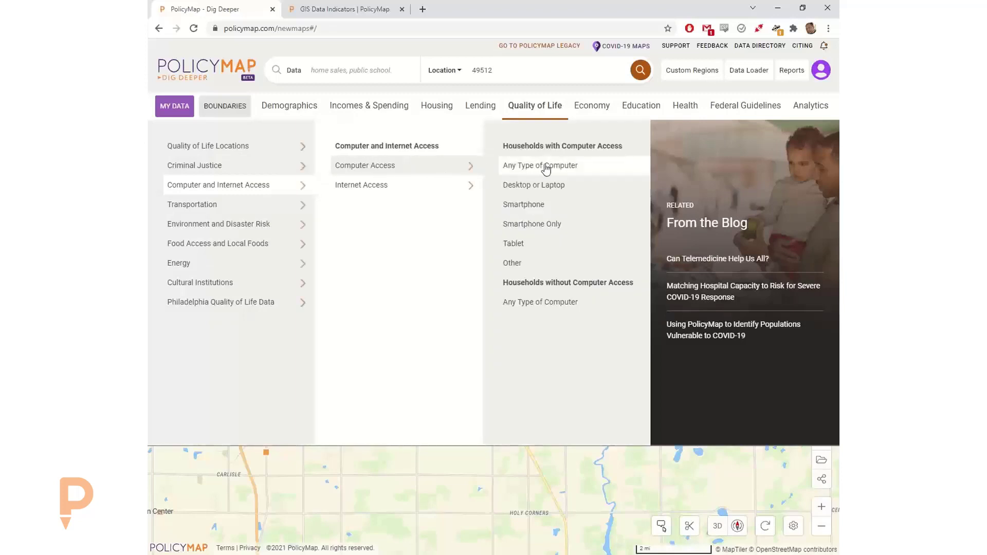
click(546, 170)
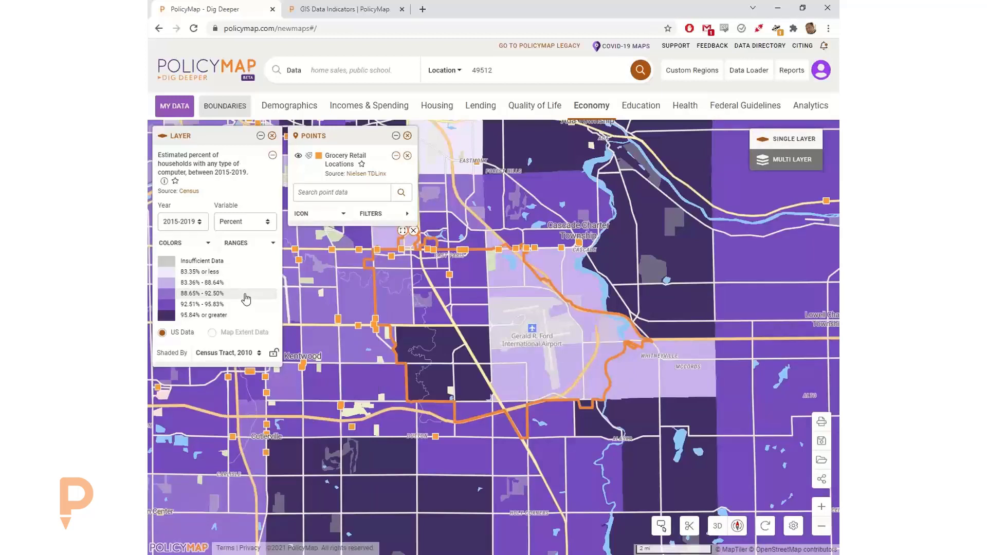
- Remove the computer-access layer and grocery points, leaving the basemap with the 49512 outline
scroll(533, 311, down, 3)
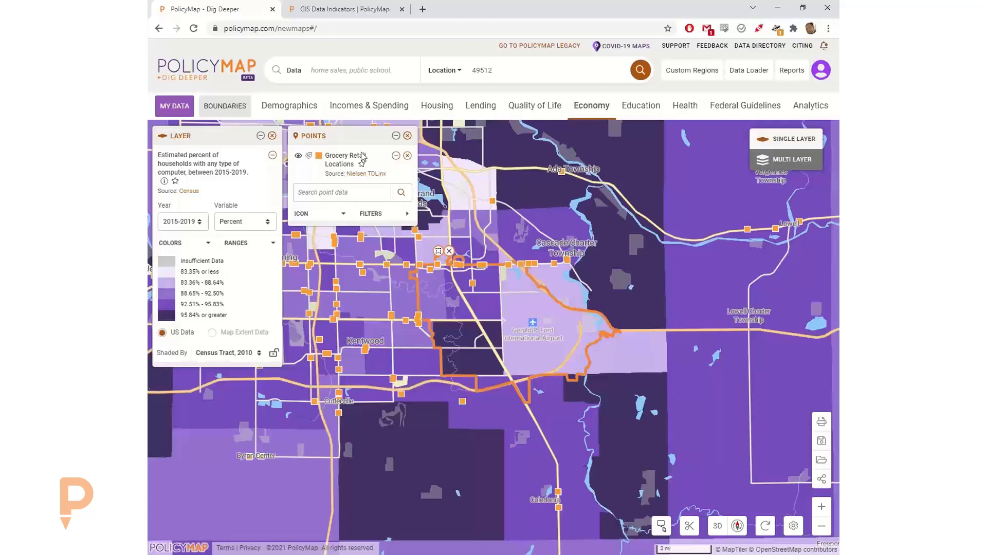
click(272, 135)
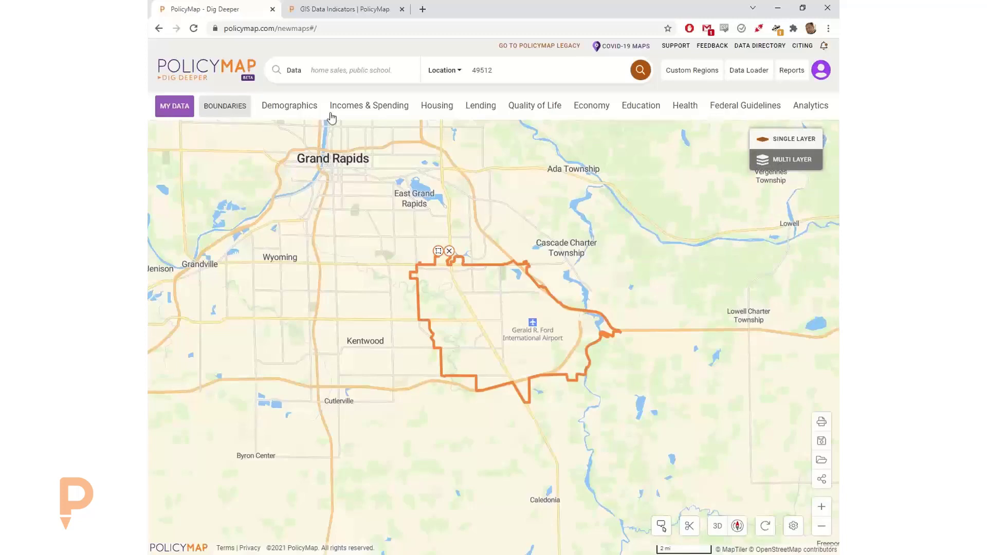
click(514, 67)
- Delete 49512 from the Location box and browse the Demographics and Incomes & Spending categories
key(BackSpace)
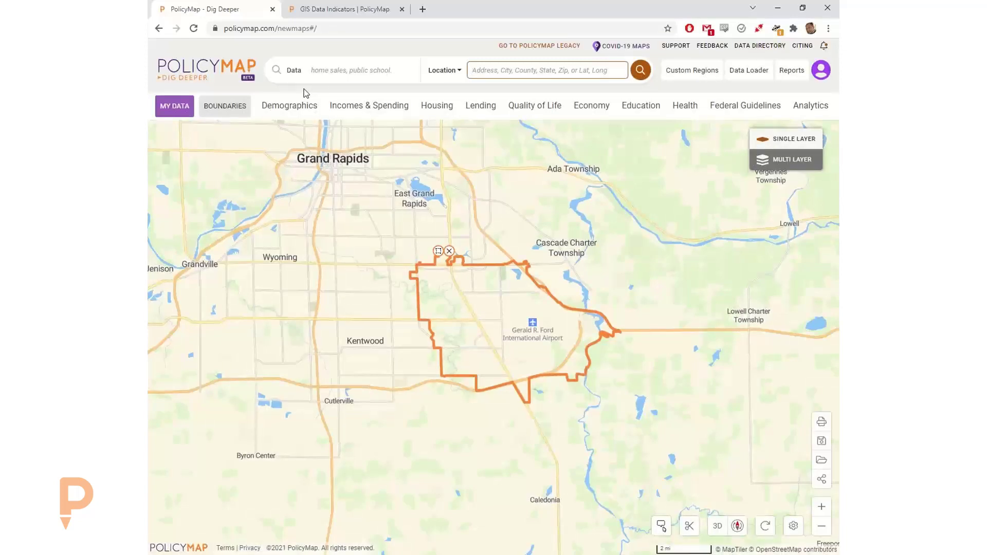
click(305, 112)
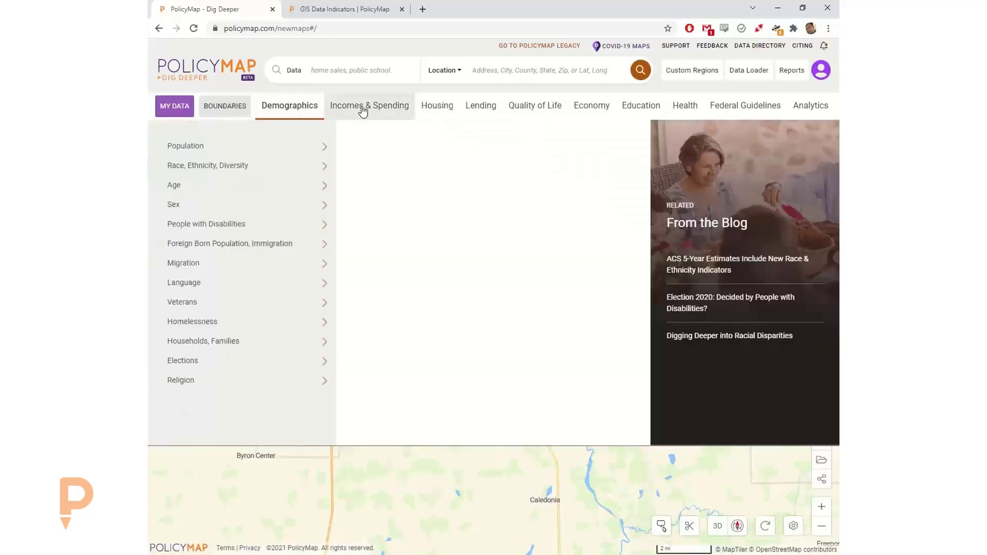
click(362, 111)
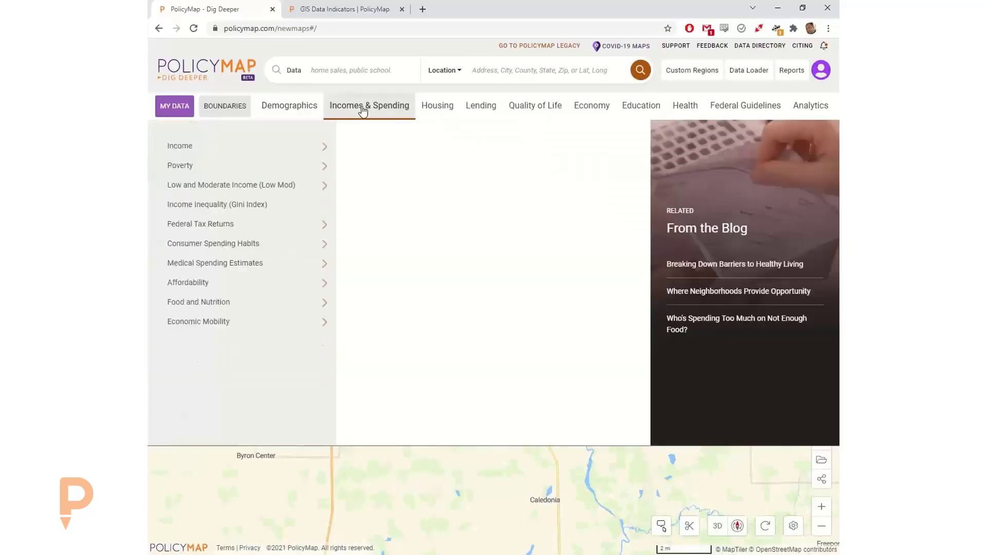
click(346, 68)
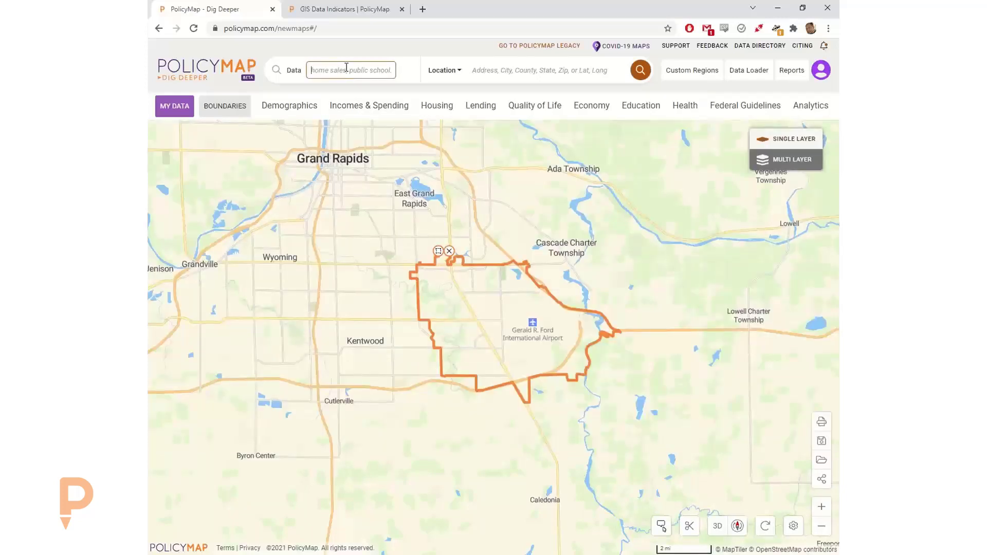
- Search the data for 'hispanic' and scroll through the 291 matching datasets
text(hi)
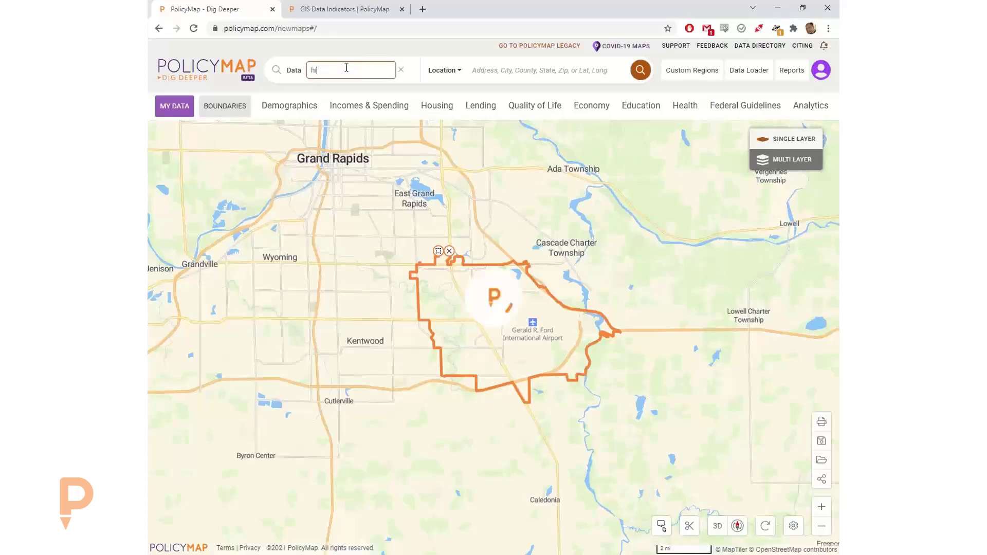
text(spanic)
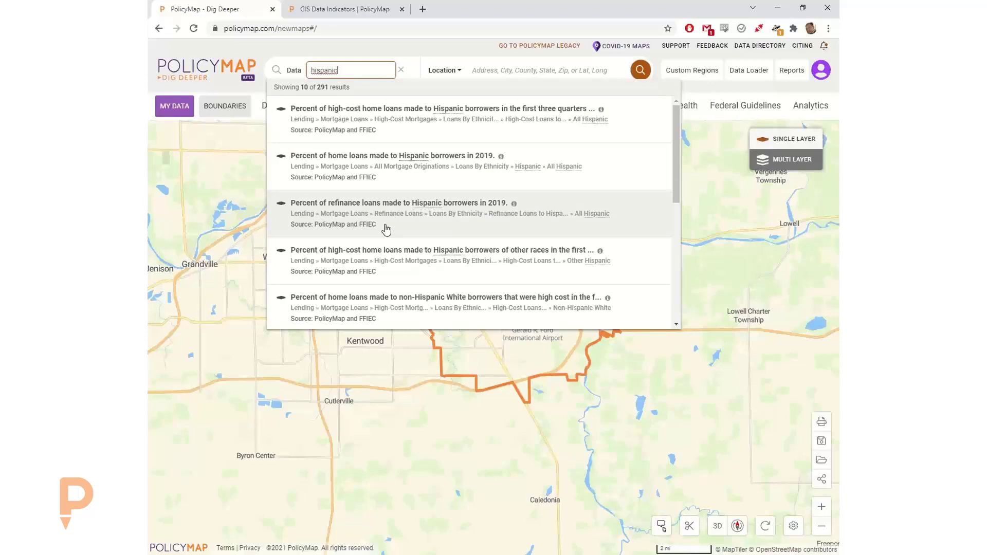
scroll(391, 221, down, 2)
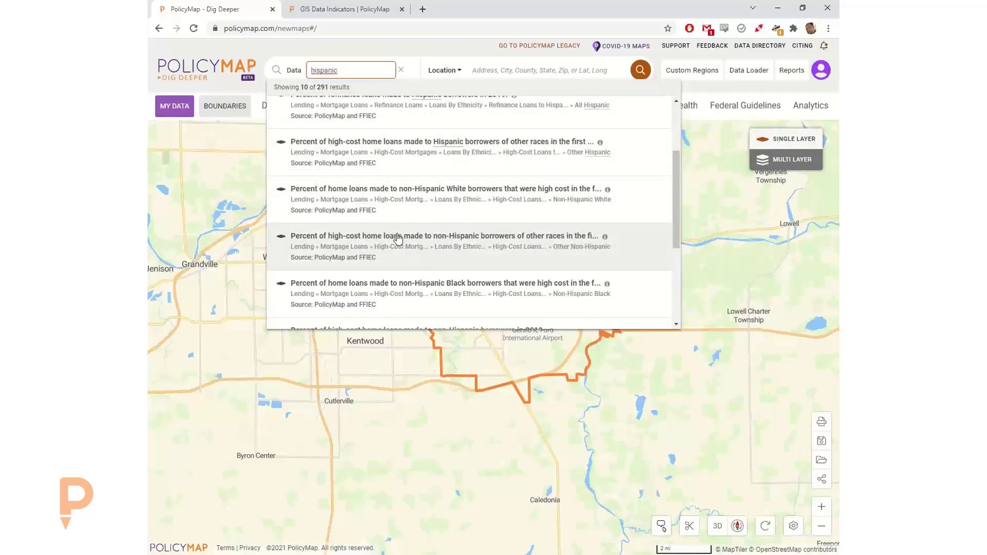
scroll(396, 231, down, 1)
scroll(398, 247, down, 3)
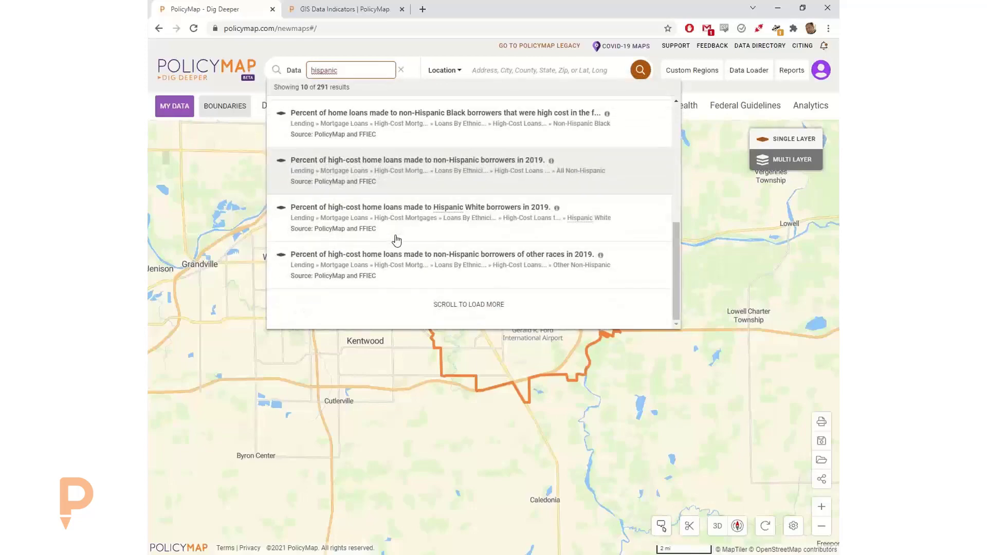
scroll(406, 267, down, 5)
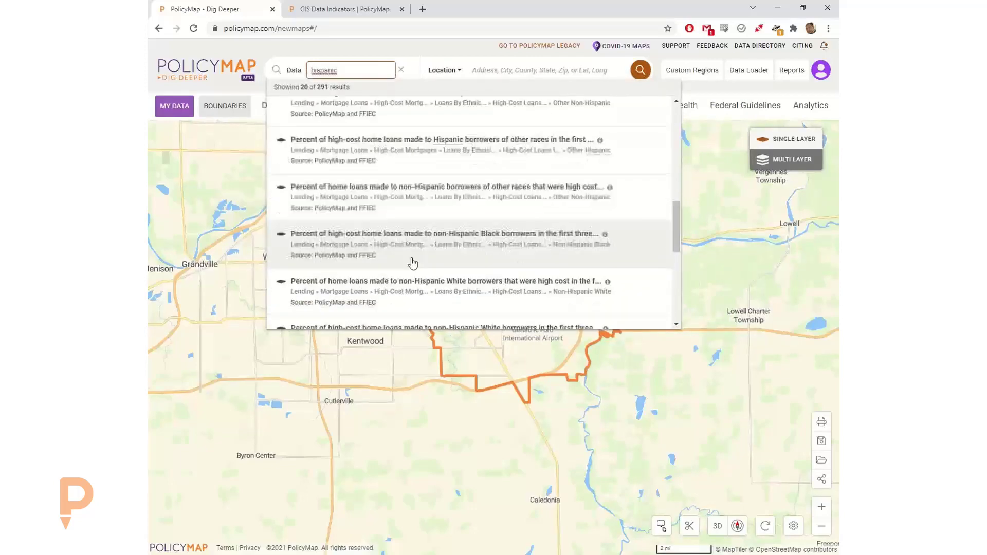
scroll(406, 255, down, 6)
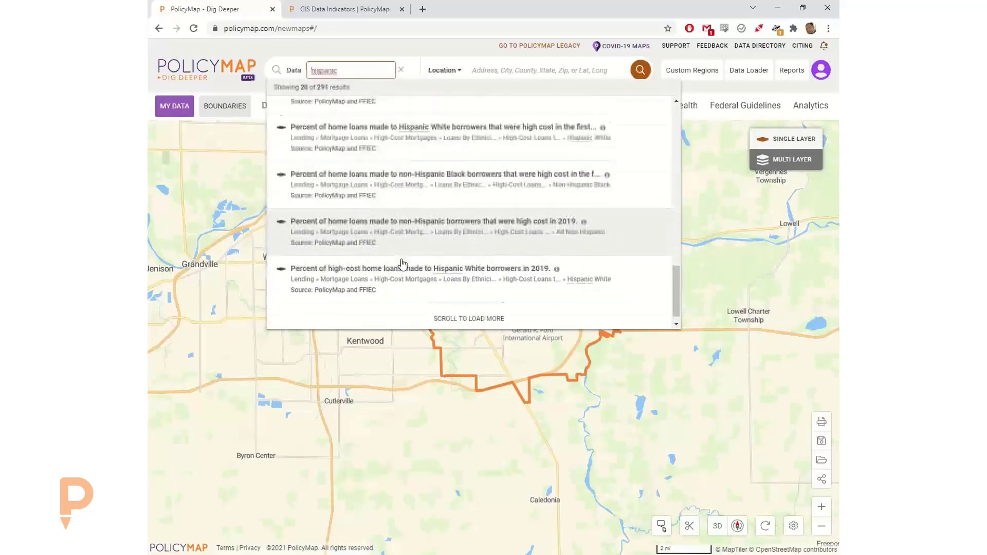
scroll(401, 257, down, 5)
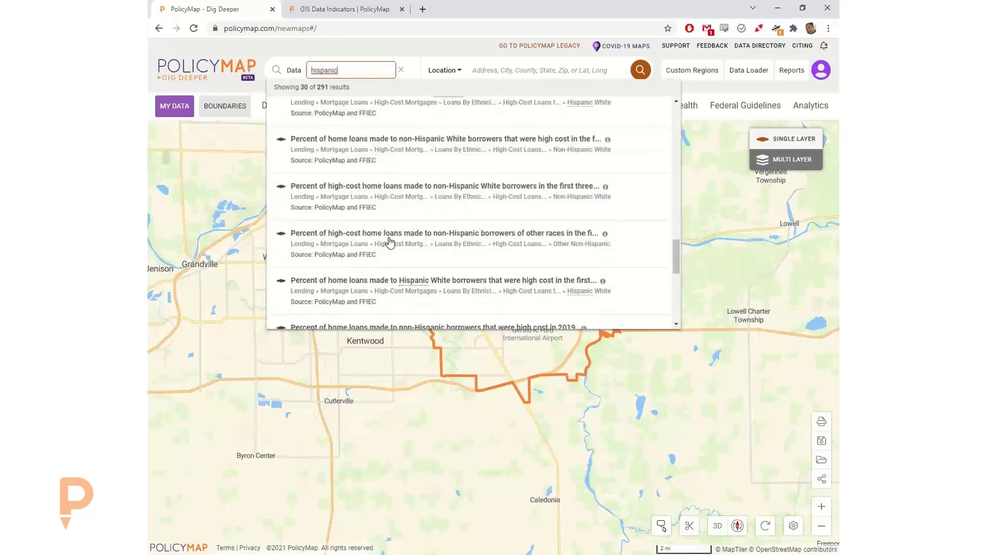
scroll(368, 271, down, 5)
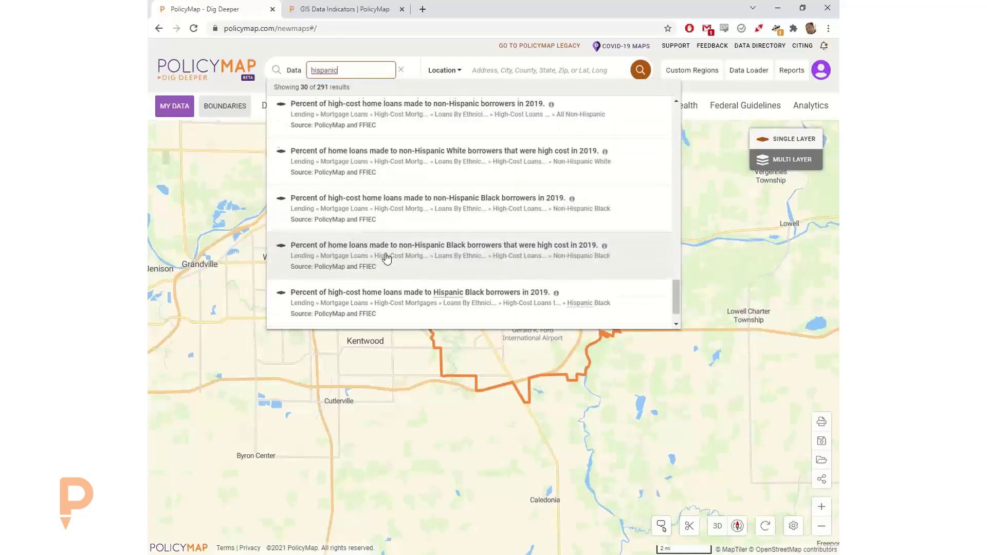
scroll(387, 257, down, 5)
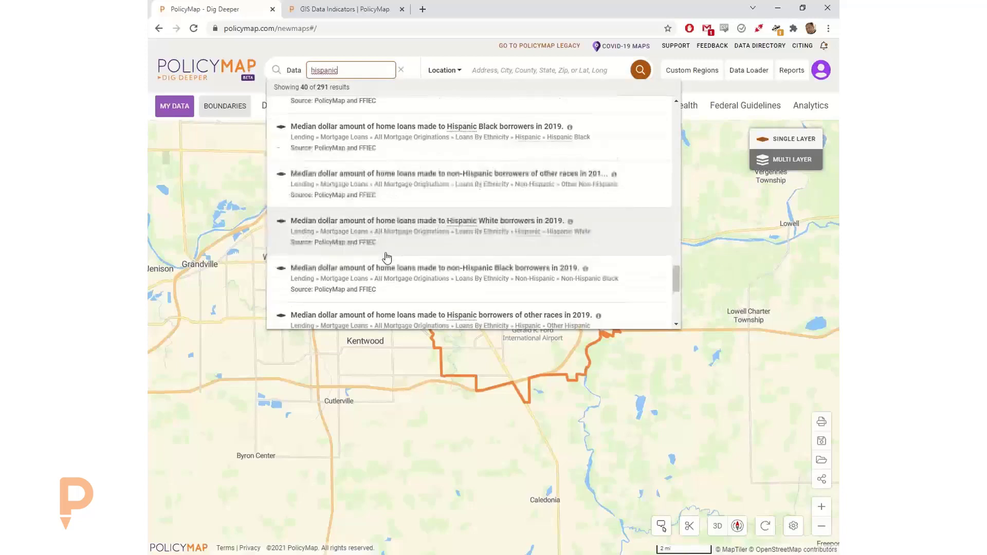
drag(343, 70, 288, 69)
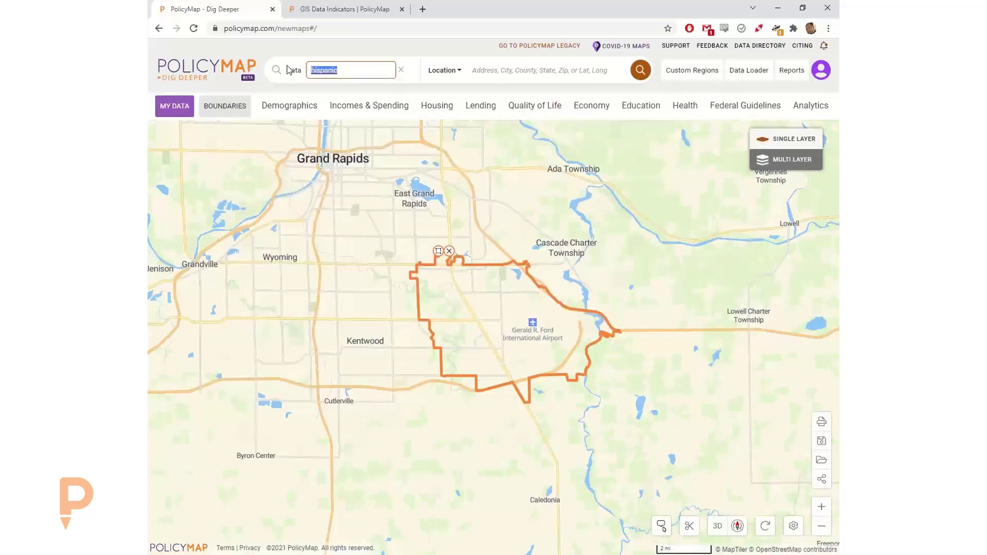
- Change the data search to '5-9', then to 'age', and open the Demographics categories
text(5-9)
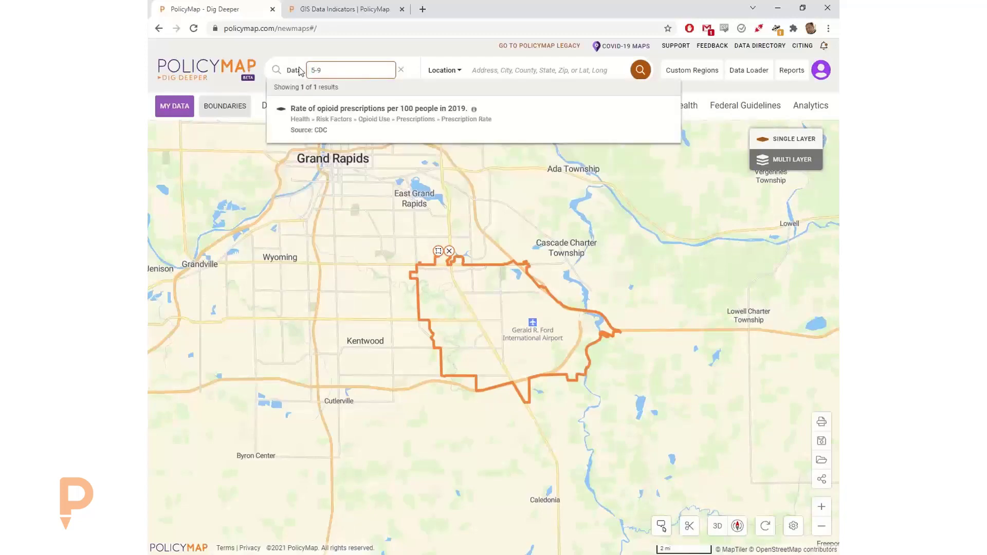
drag(340, 70, 299, 73)
text(age)
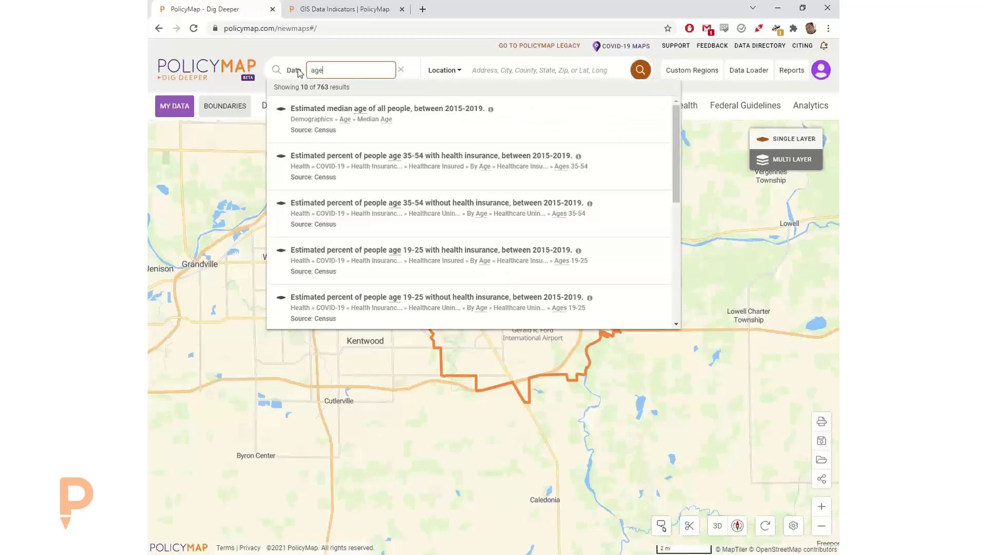
click(290, 106)
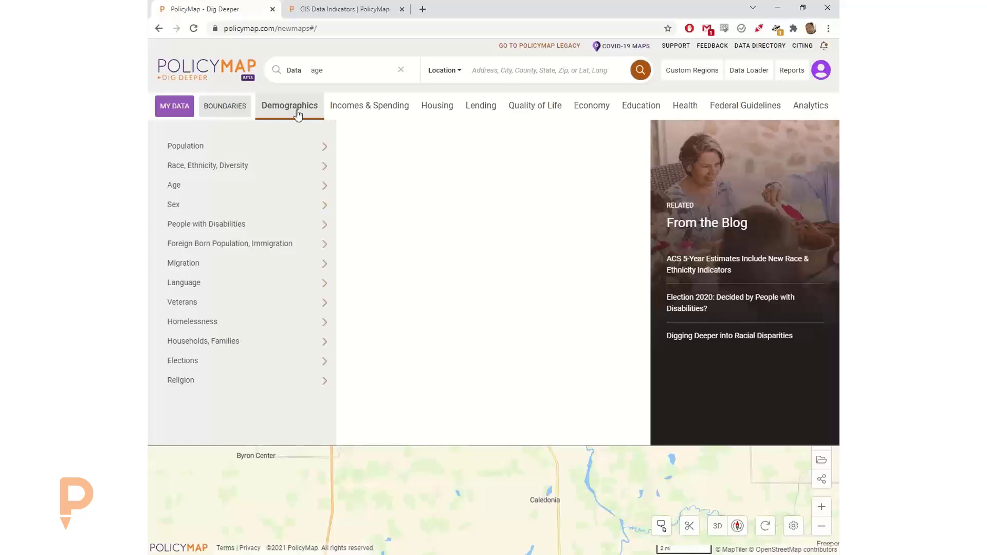
- Shade the tracts by Predominant Race/Ethnicity from Race, Ethnicity, Diversity > Diversity
mouse_move(307, 156)
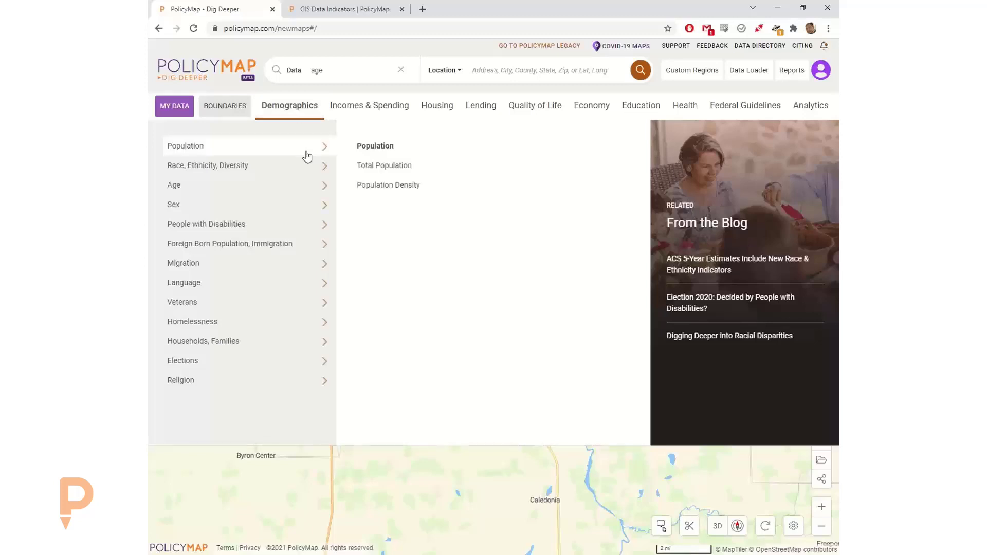
mouse_move(290, 176)
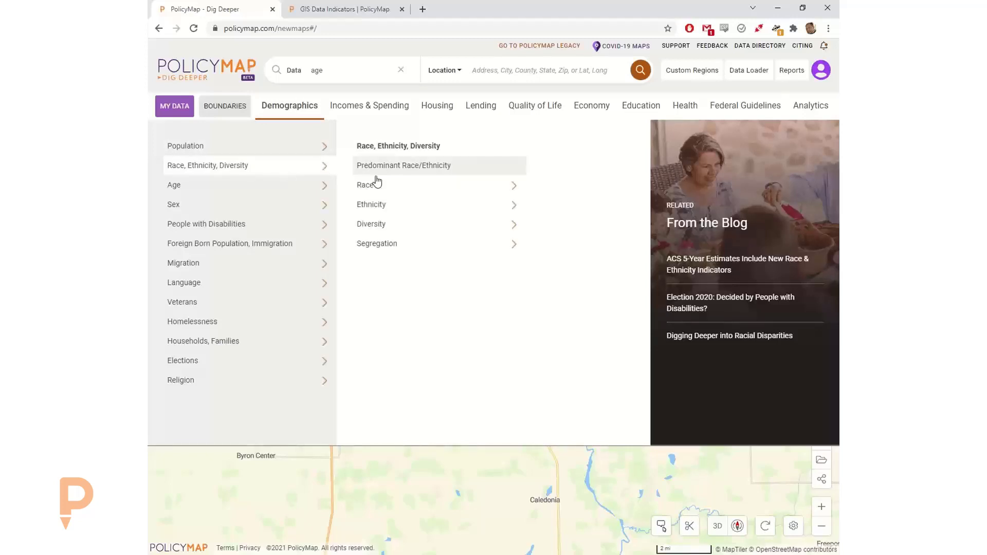
mouse_move(401, 191)
mouse_move(389, 209)
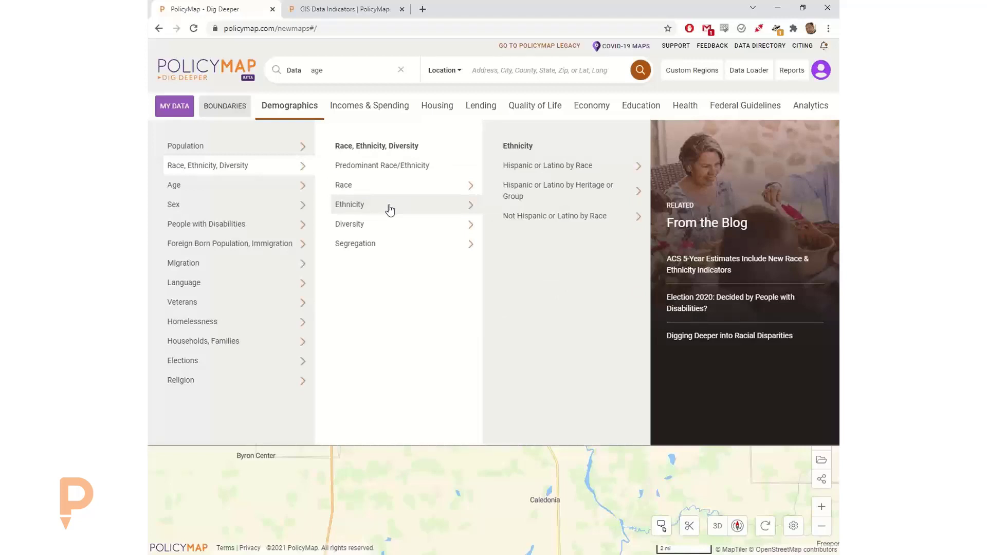
mouse_move(385, 234)
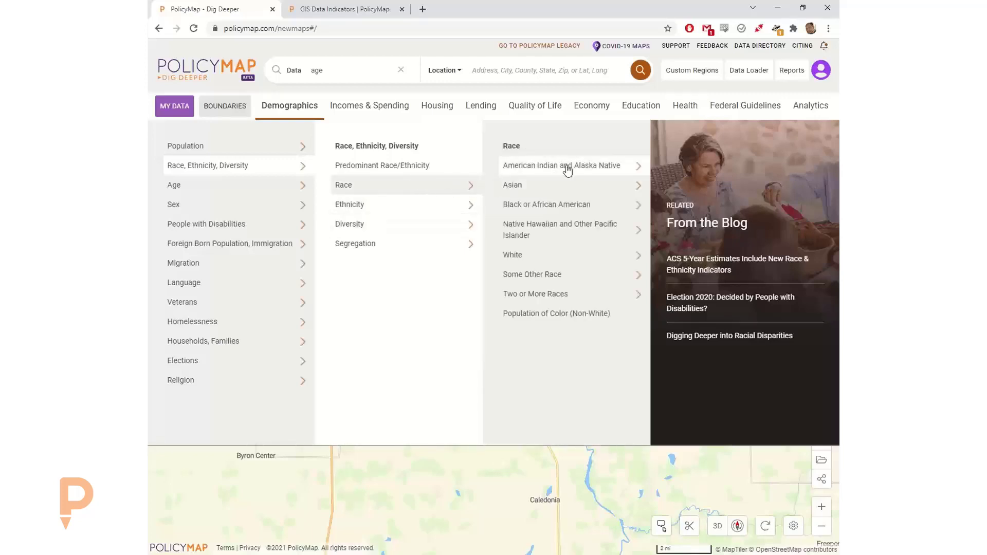
mouse_move(565, 182)
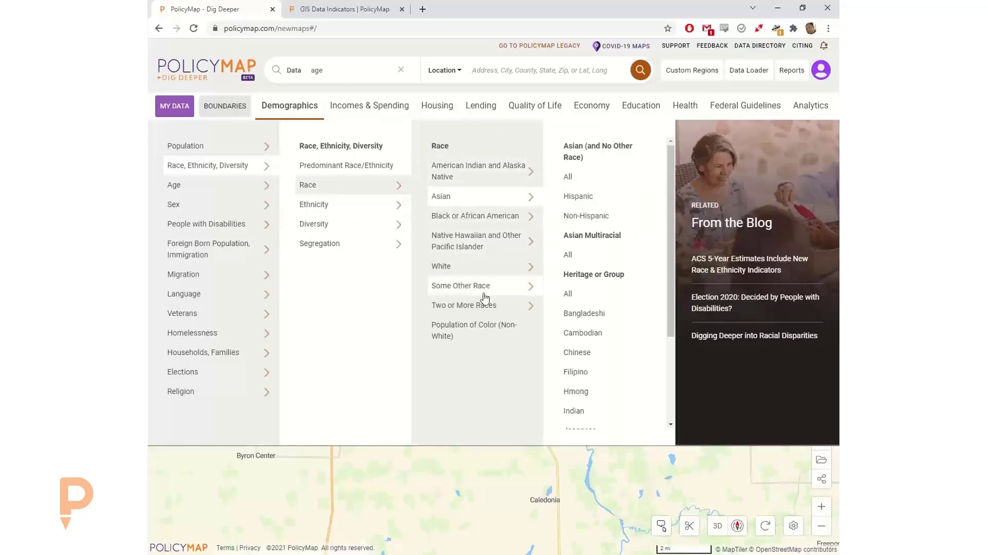
mouse_move(485, 296)
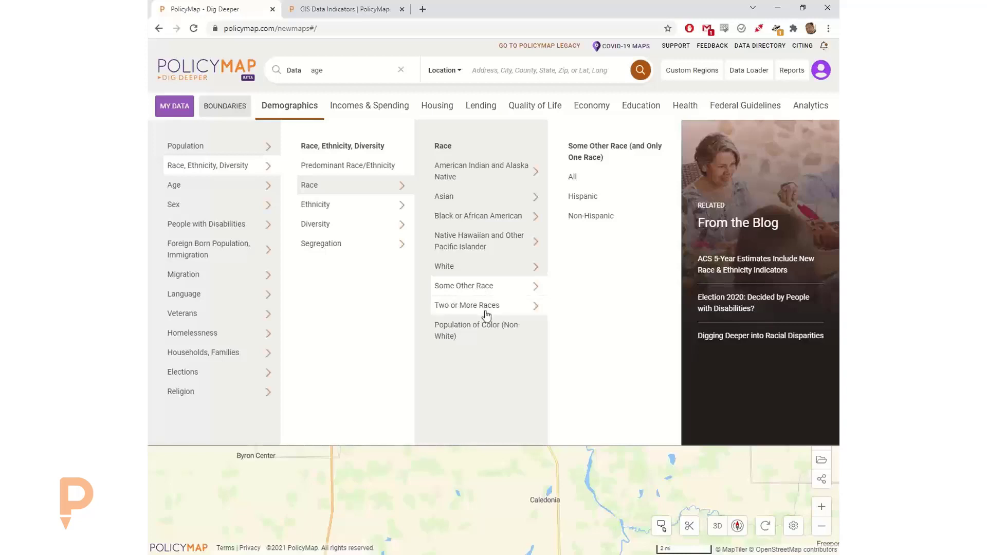
mouse_move(486, 314)
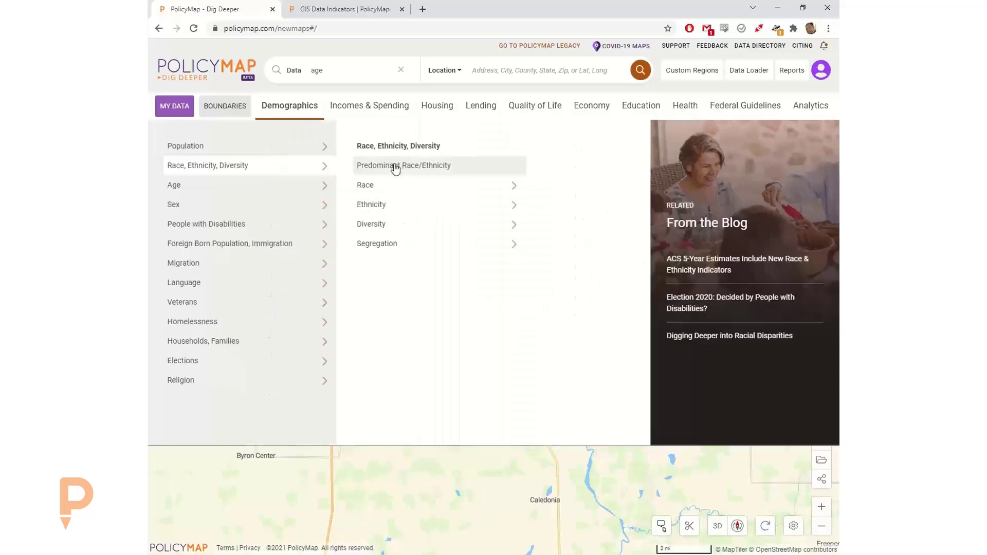
mouse_move(438, 230)
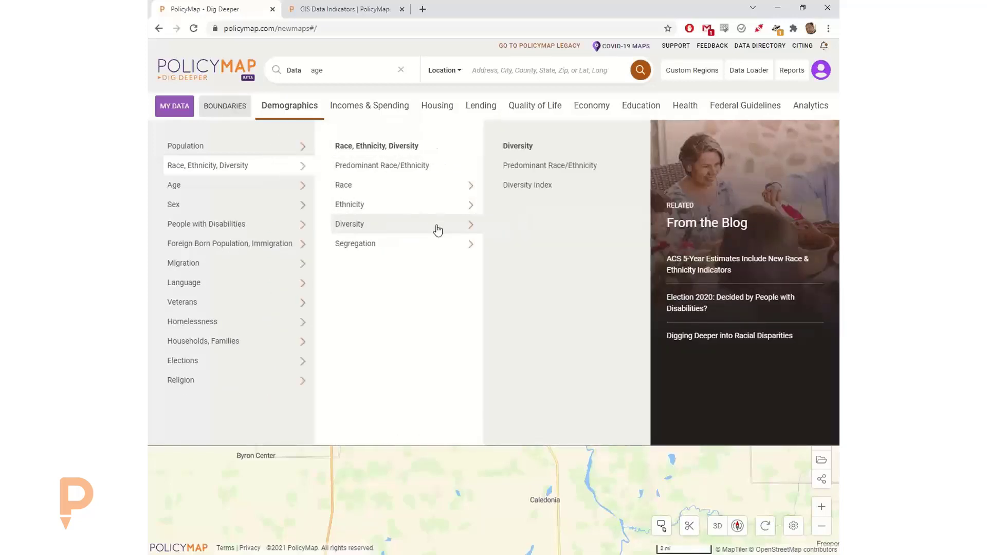
click(406, 167)
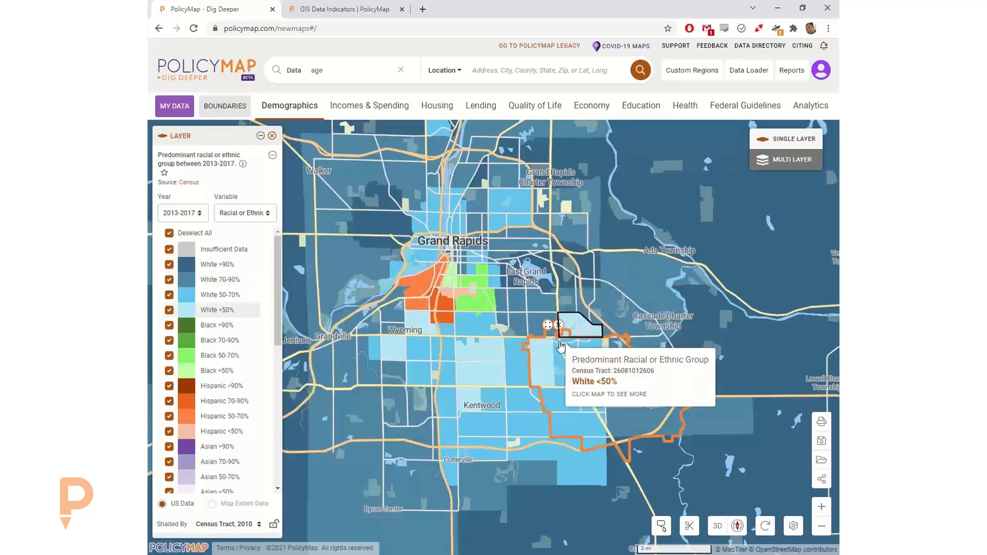
click(558, 324)
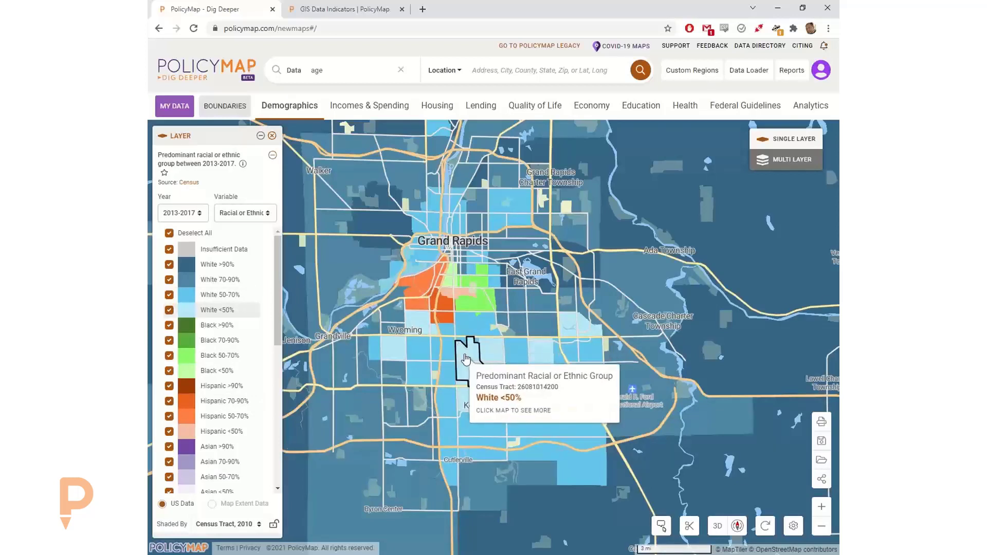
scroll(467, 359, up, 2)
drag(479, 325, 508, 350)
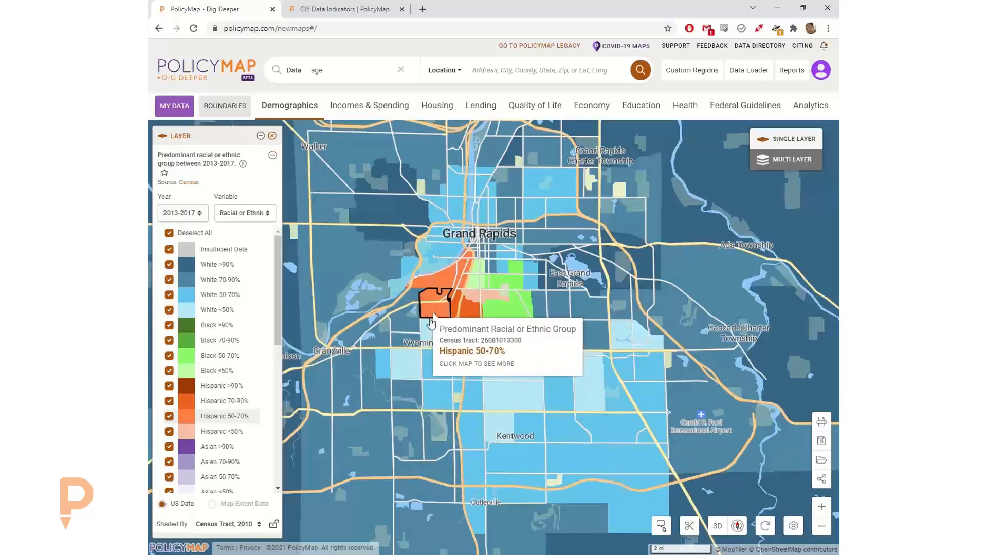
click(434, 334)
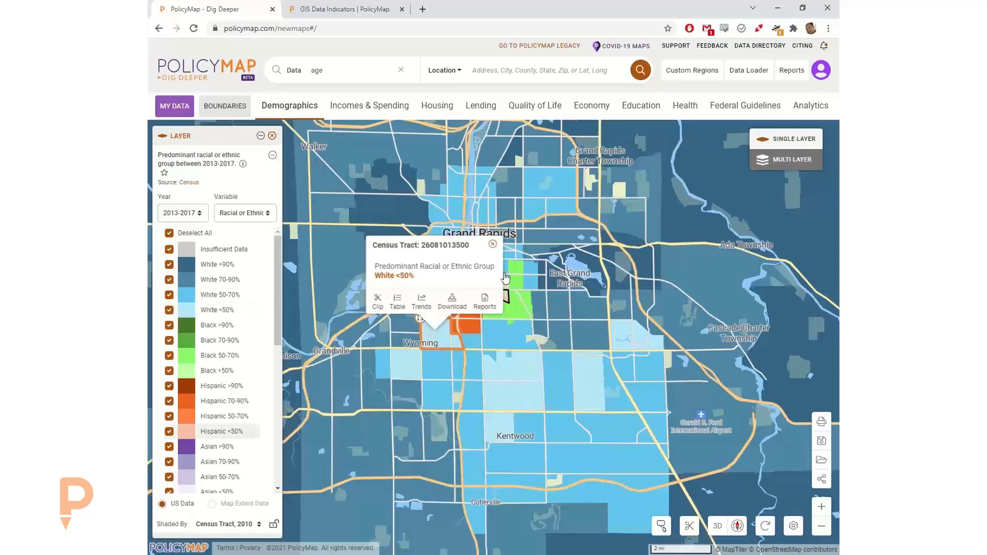
- Close the tract popup and clear 'age' from the Data search box
click(492, 245)
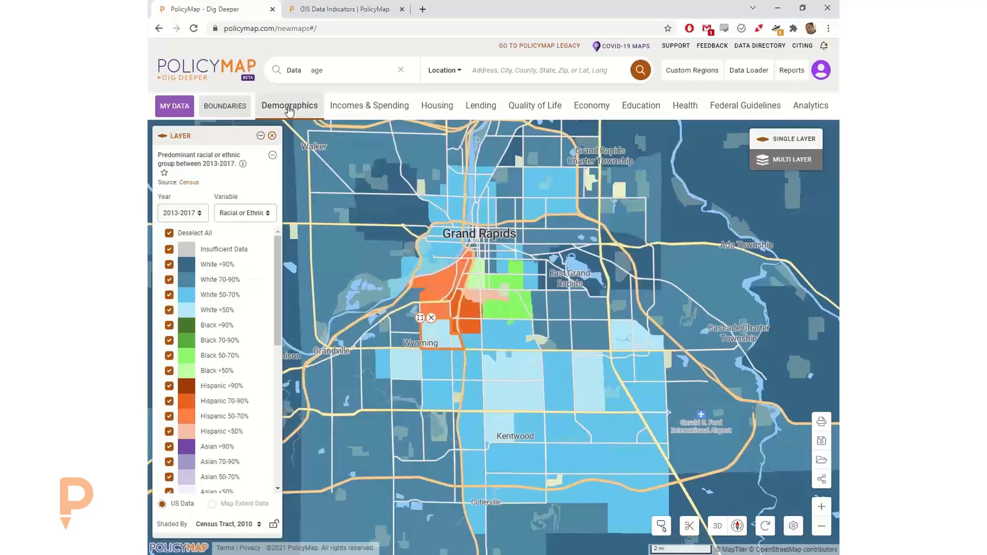
mouse_move(289, 108)
mouse_move(278, 173)
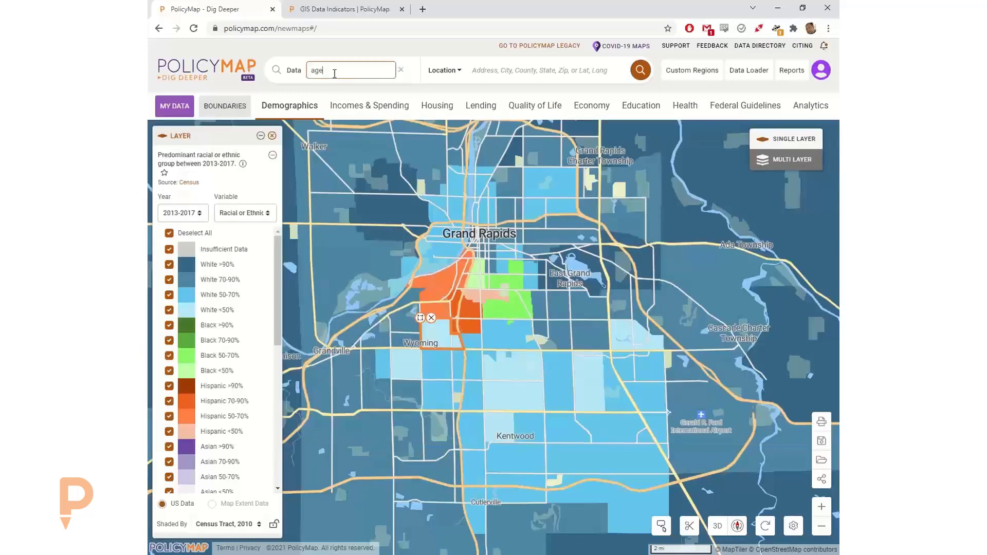
click(402, 71)
- Search for 'race', clear the search box again, and bring up the Demographics categories
click(346, 69)
text(rce)
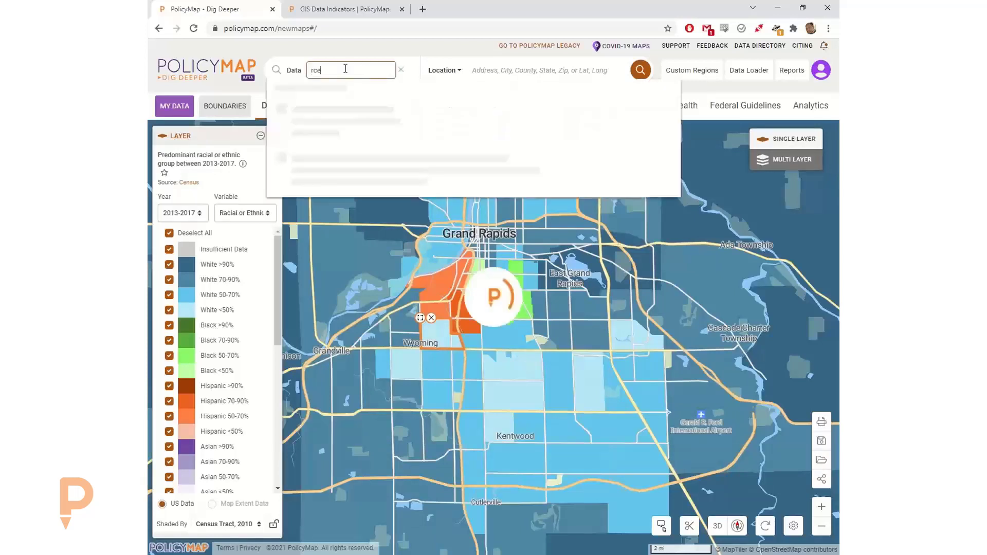
text(ce)
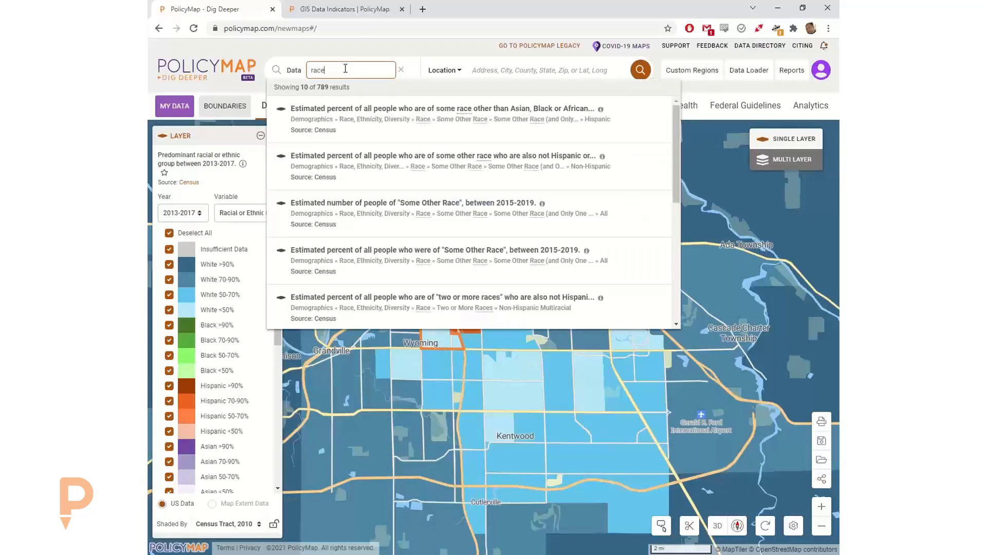
click(401, 71)
click(285, 106)
click(285, 107)
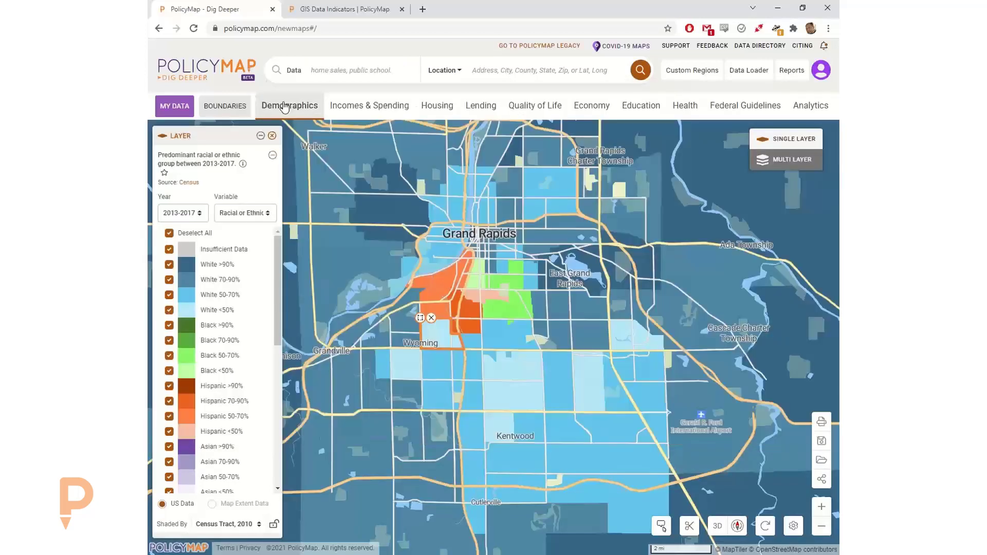
click(285, 107)
- Map the 2010 Theil Index under Race, Ethnicity, Diversity > Segregation and view its description
mouse_move(290, 165)
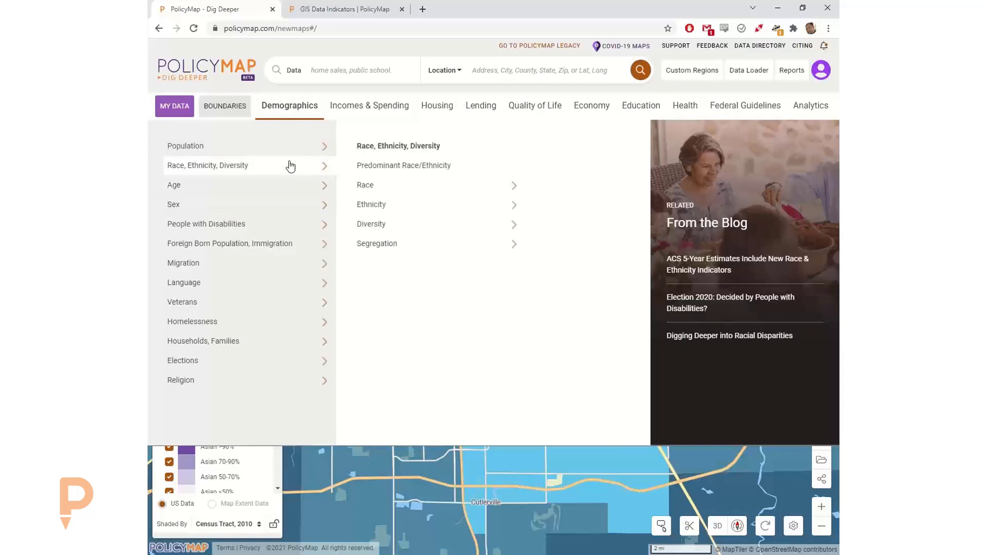
mouse_move(415, 229)
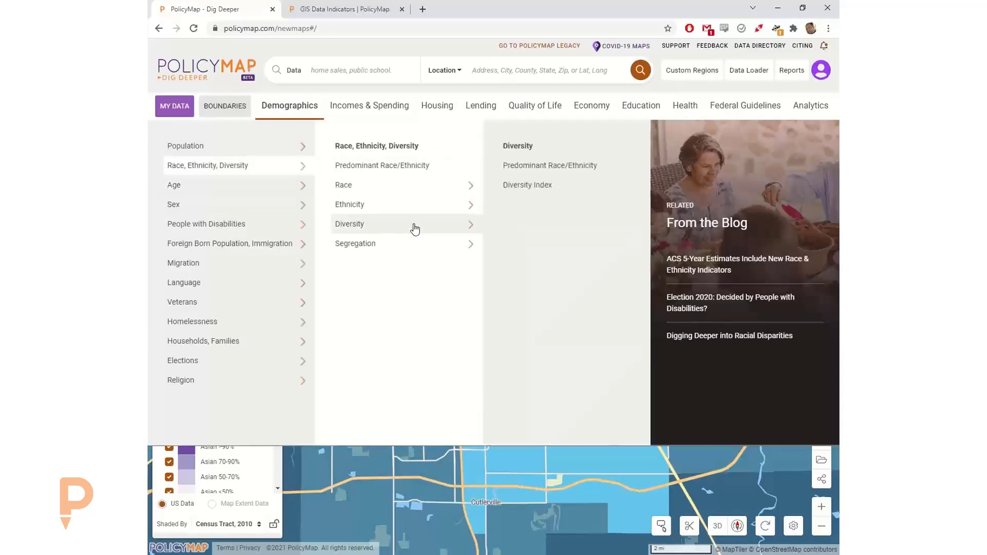
mouse_move(422, 248)
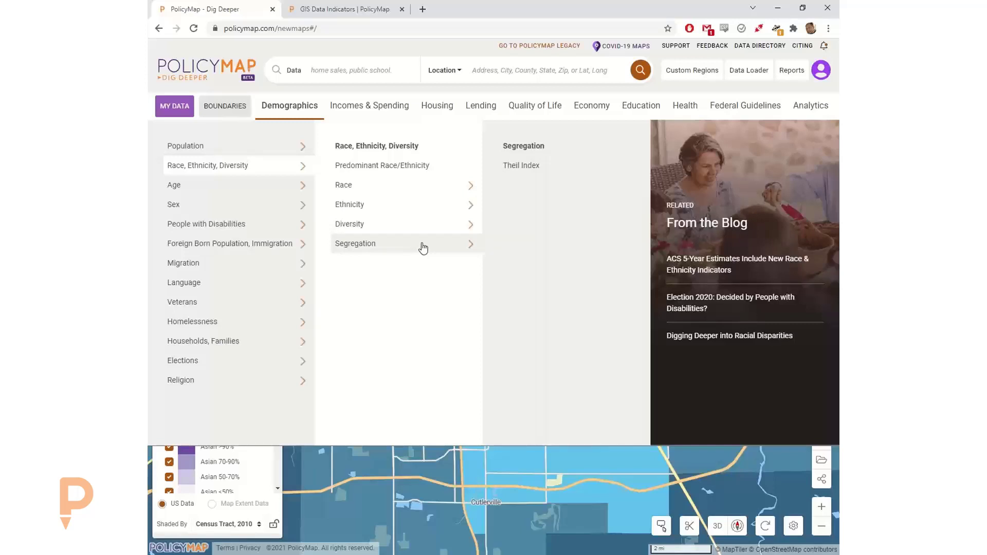
click(529, 164)
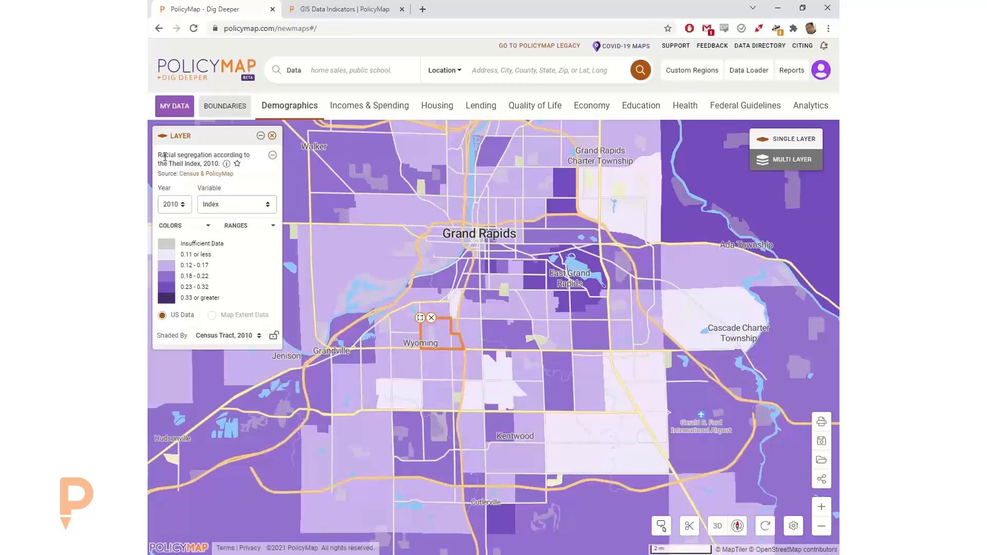
click(226, 164)
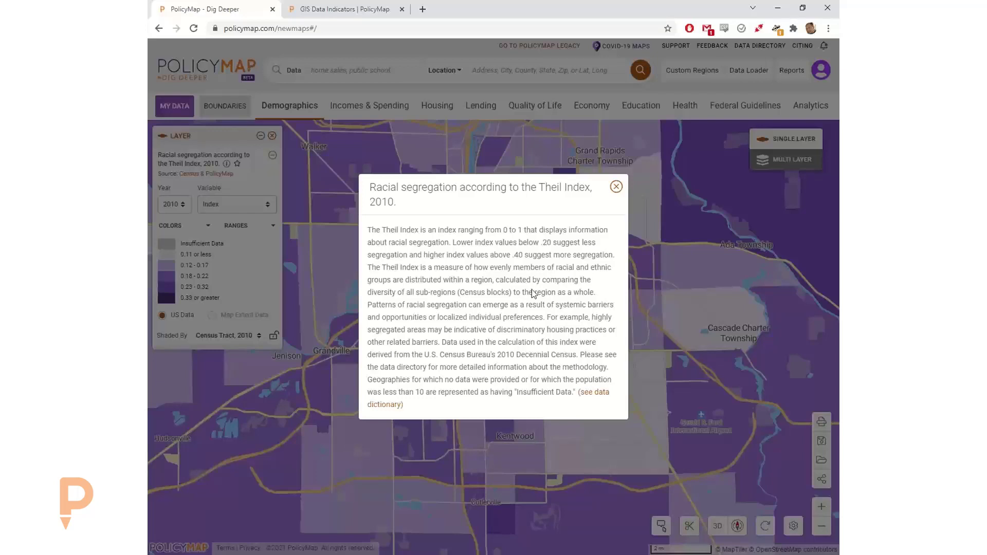
- Close the Theil Index description and show the Demographics category list
click(615, 186)
click(271, 112)
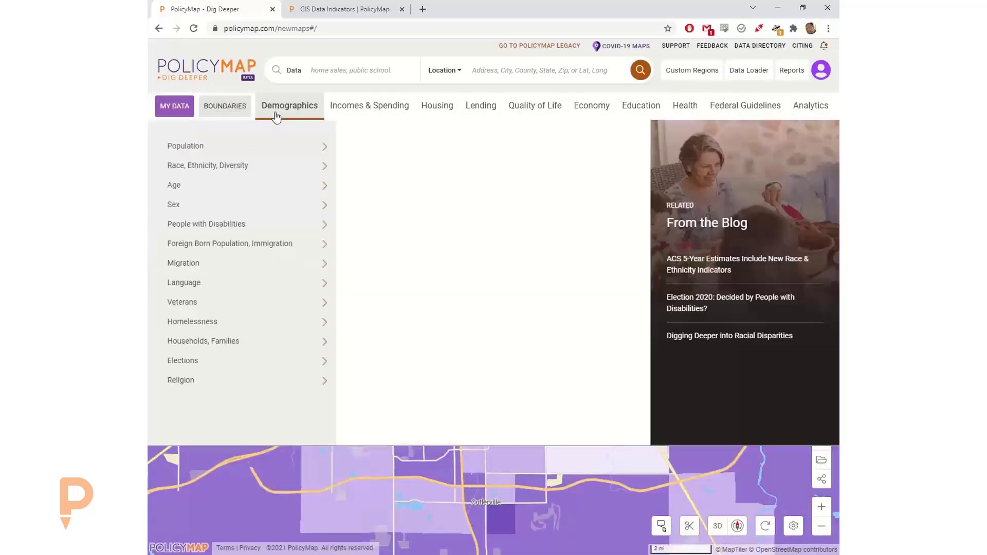
- Map the 2013-2017 Diversity Index, read and close its description, and reopen Demographics
click(329, 167)
click(464, 232)
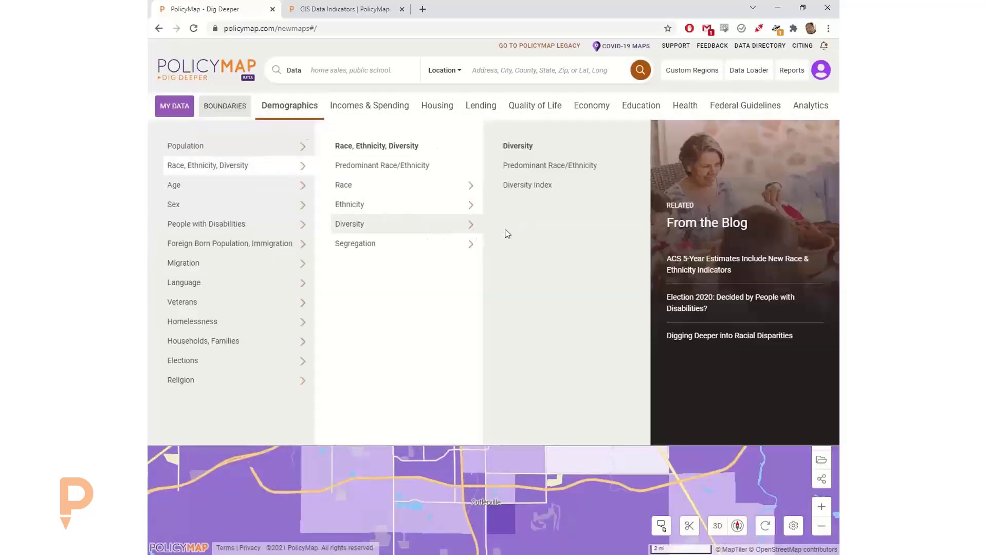
click(536, 189)
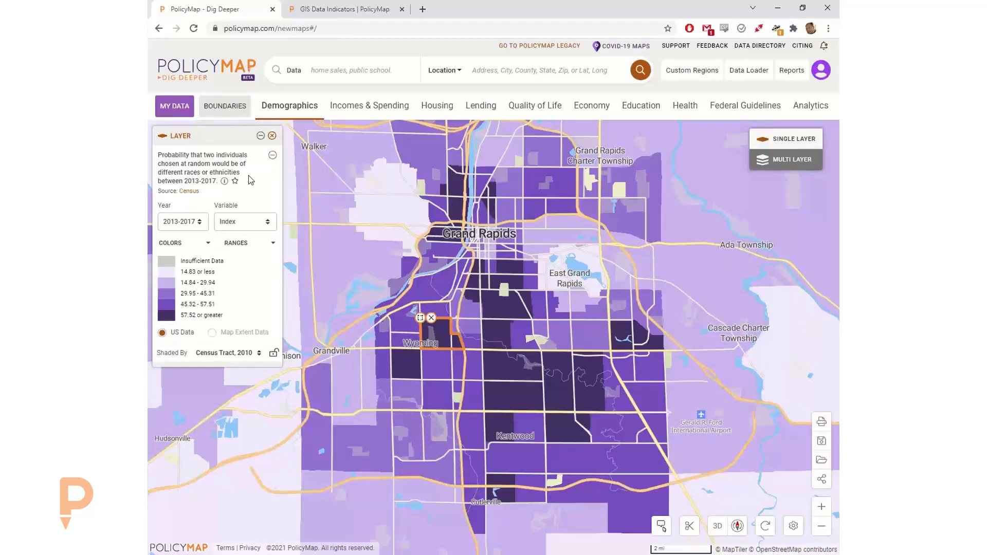
click(224, 180)
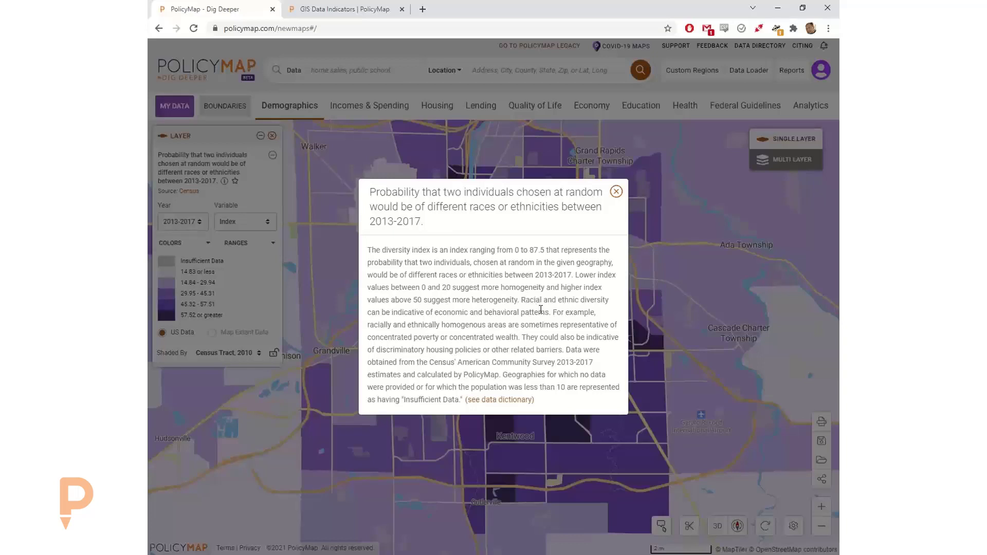
click(616, 193)
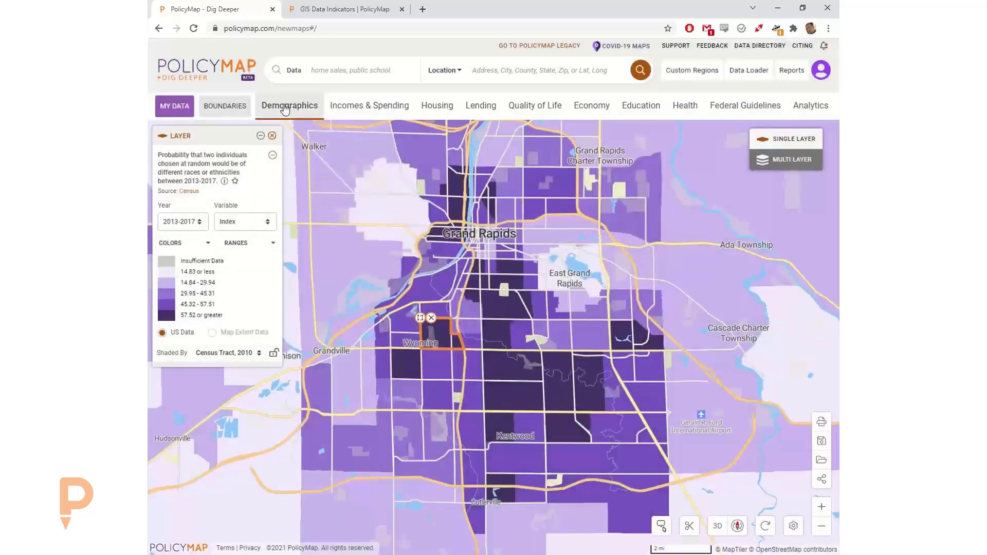
click(285, 109)
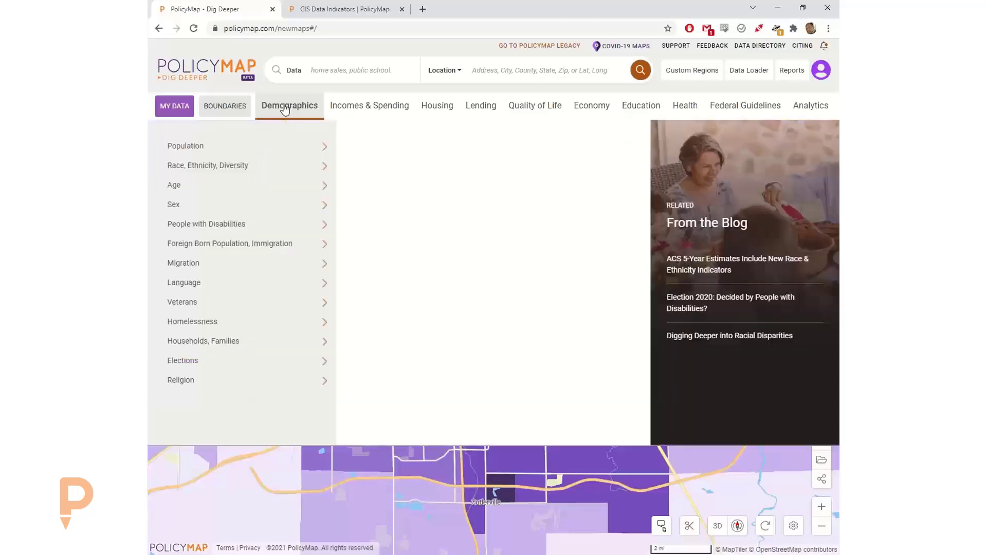
- Map Hispanic or Latino by Race > All (2015-2019 percent) and expand the Variable list
mouse_move(303, 168)
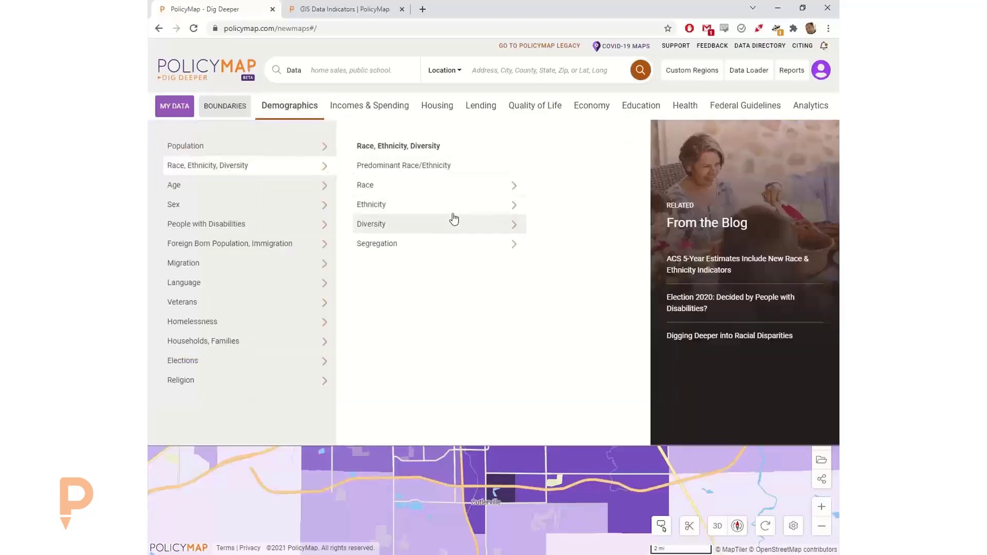
mouse_move(451, 204)
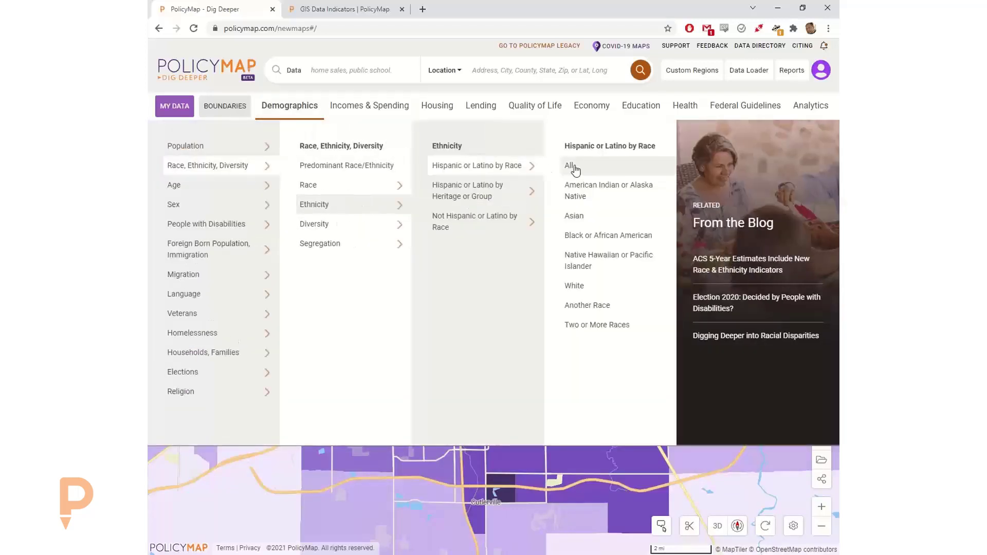
click(569, 166)
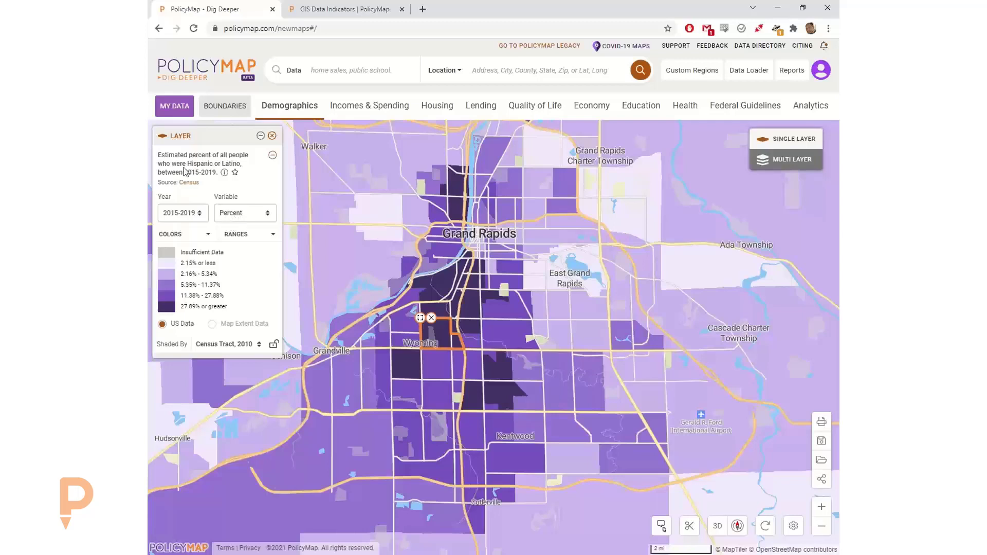
click(239, 219)
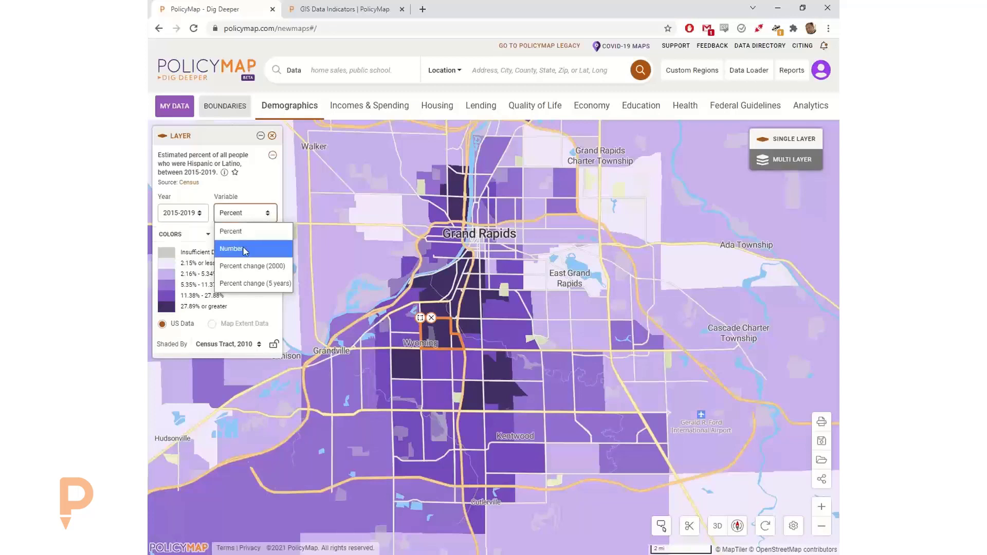
- Switch the variable to 5-year percent change in Hispanic or Latino people and inspect tract values
click(255, 283)
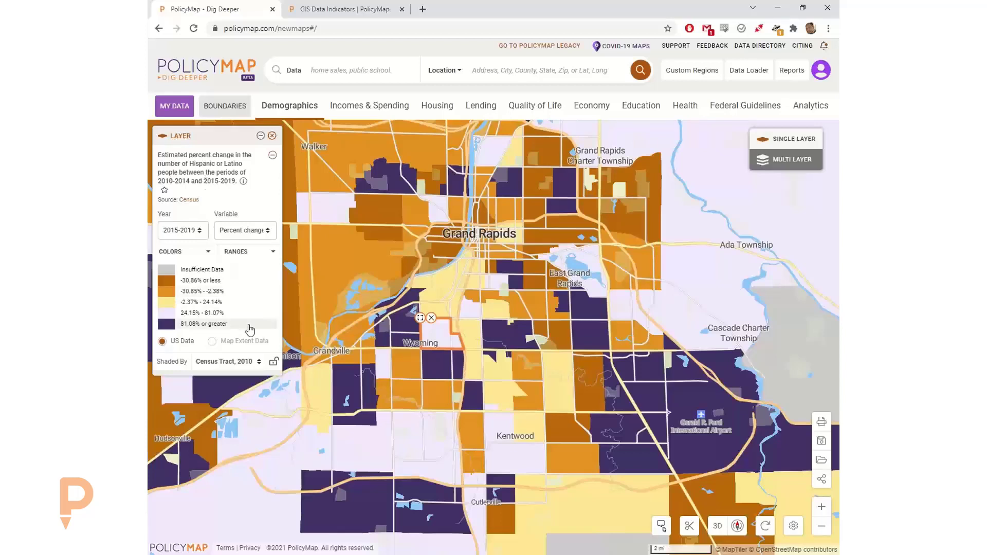
mouse_move(415, 338)
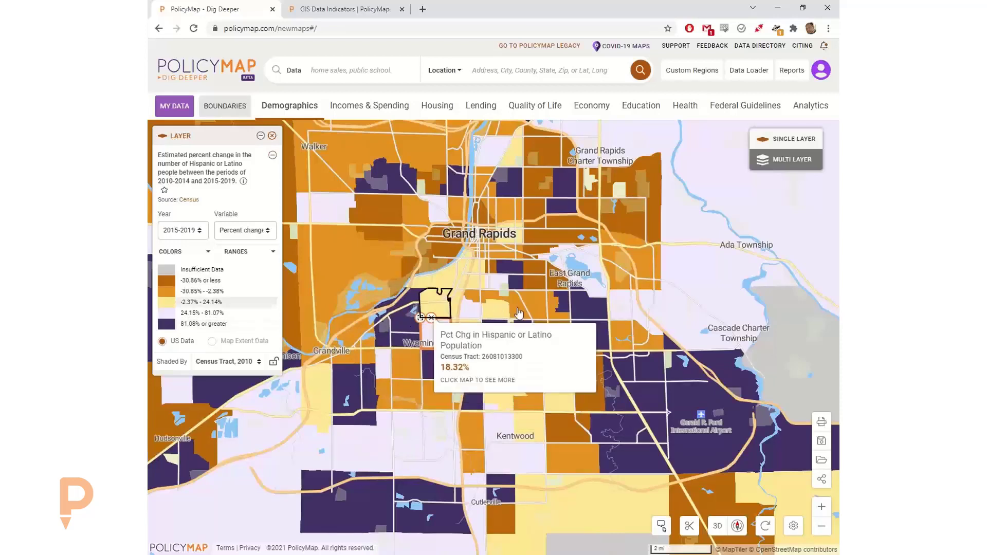
mouse_move(545, 276)
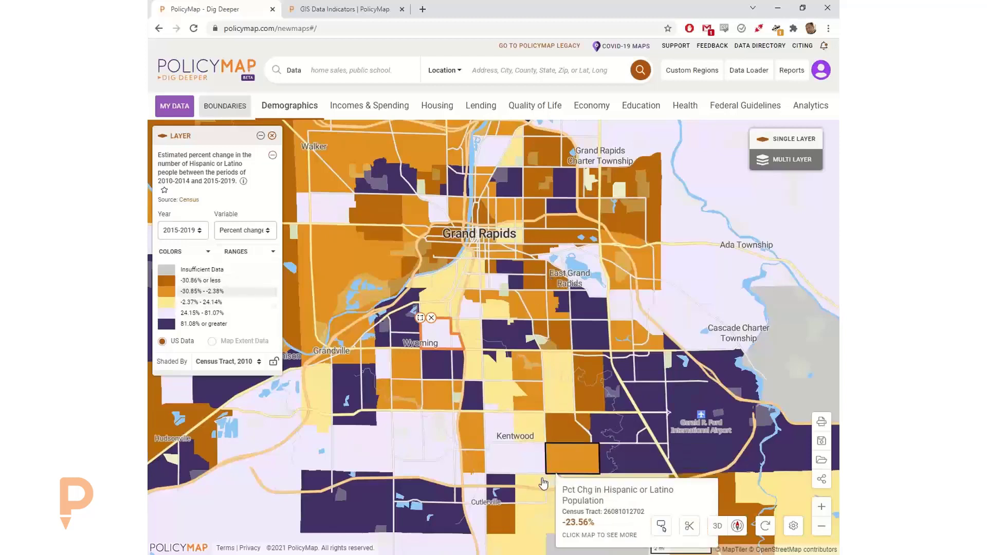
mouse_move(544, 478)
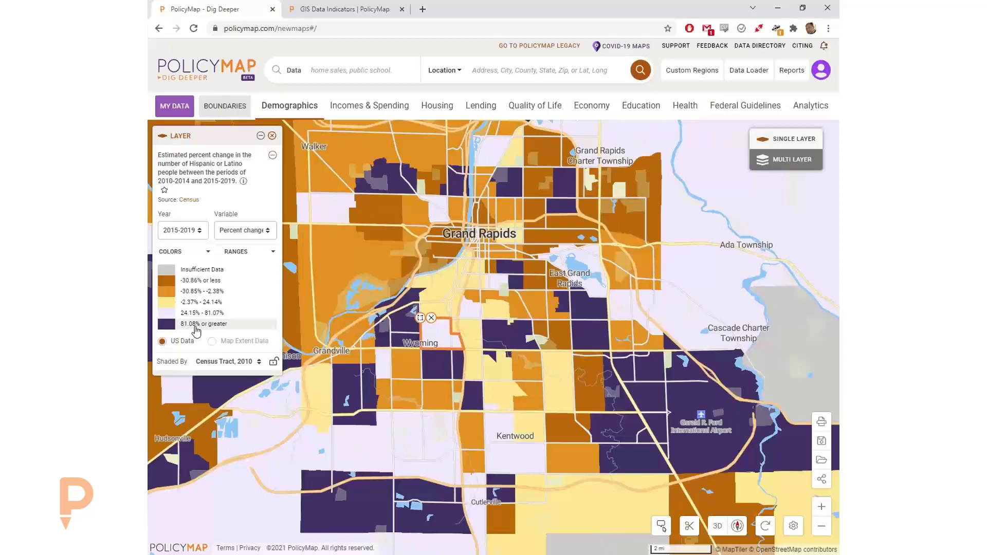
- Set the percent-change legend to use 3 ranges
click(235, 252)
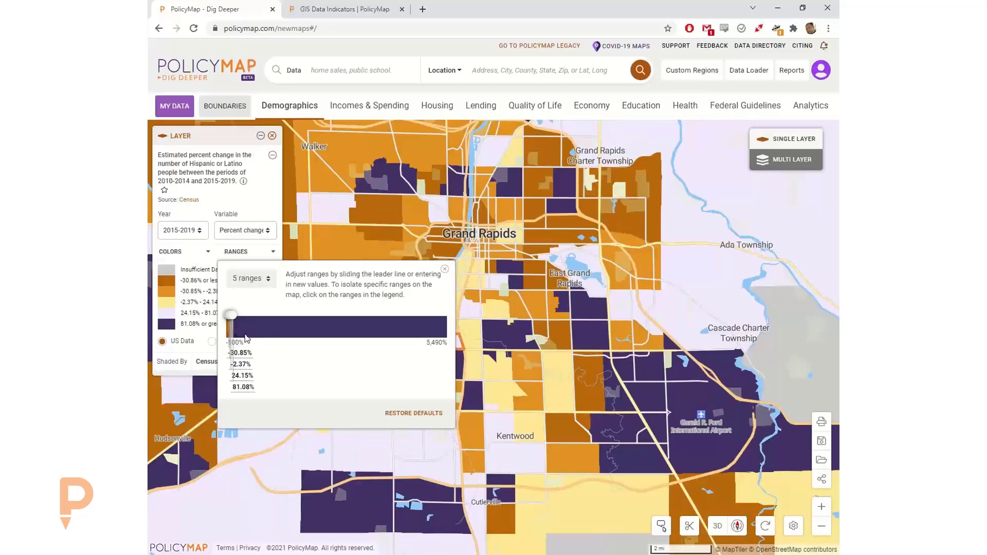
click(243, 280)
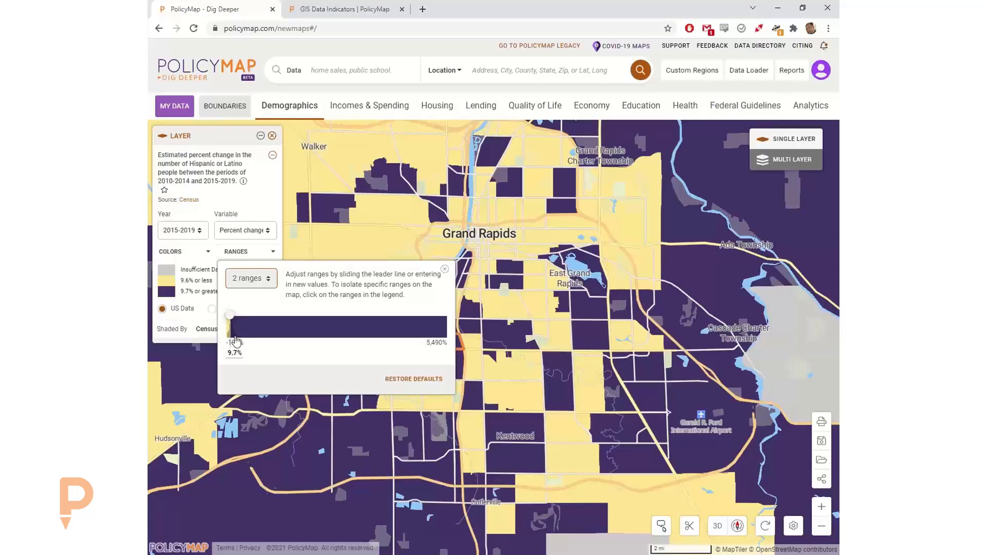
drag(229, 317, 237, 319)
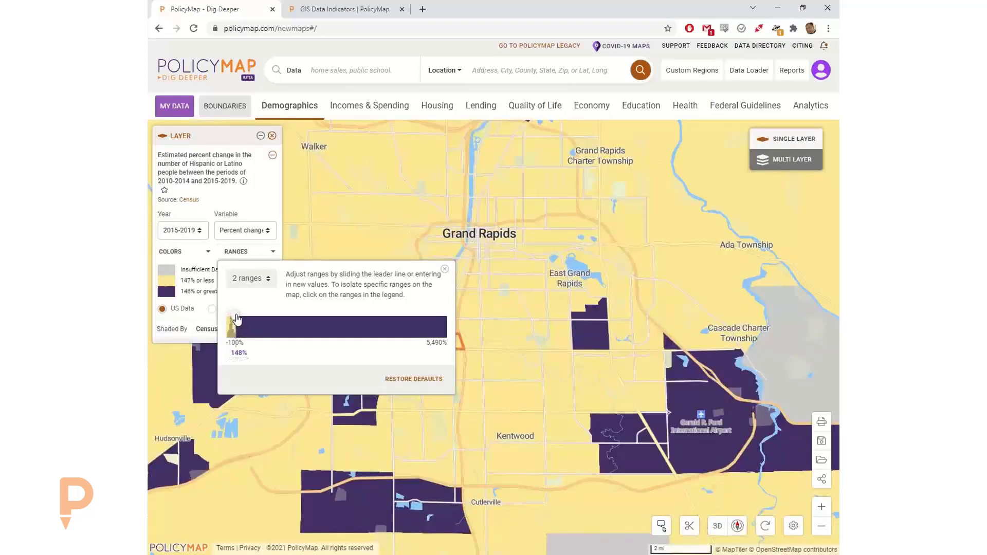
click(245, 280)
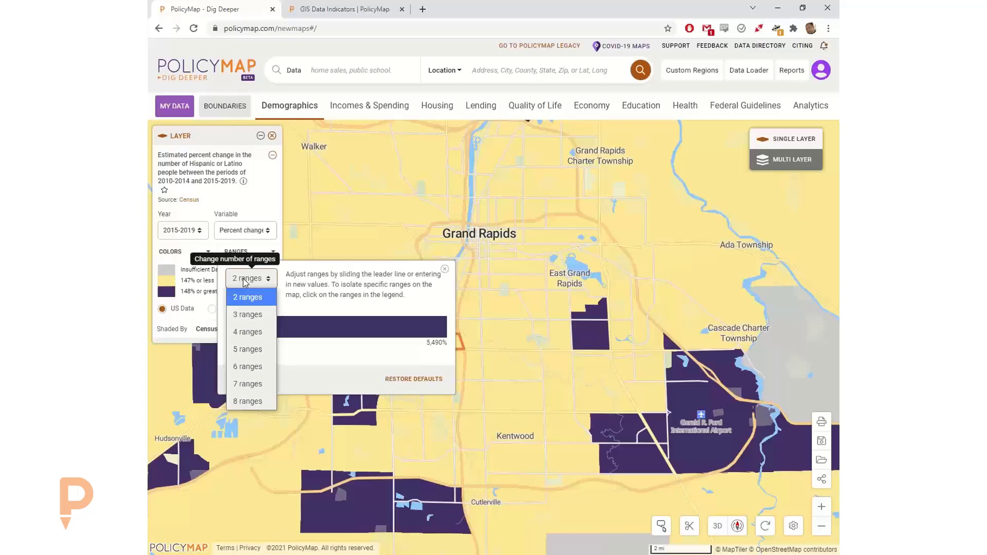
click(245, 316)
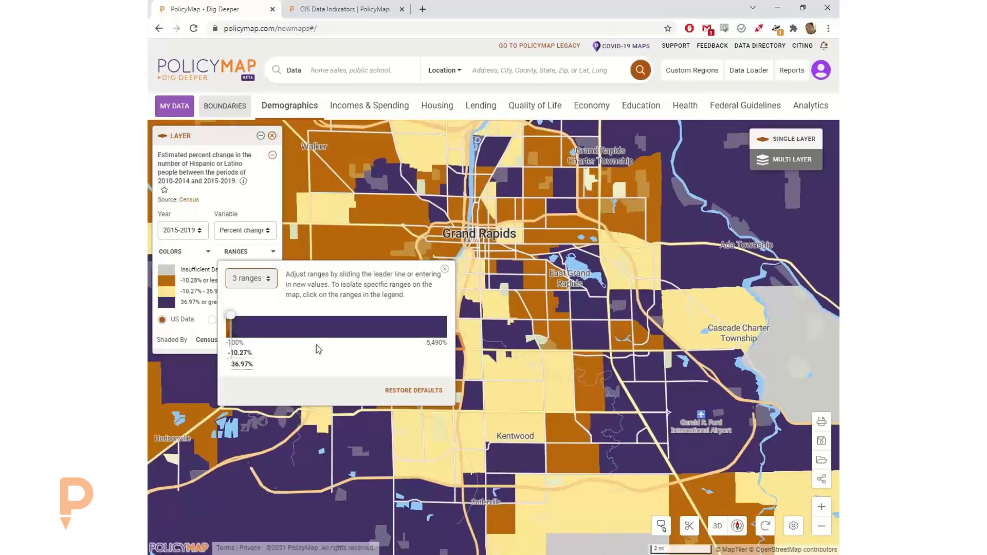
- Replace the 36.97% range break with 0%
click(240, 365)
drag(252, 365, 217, 366)
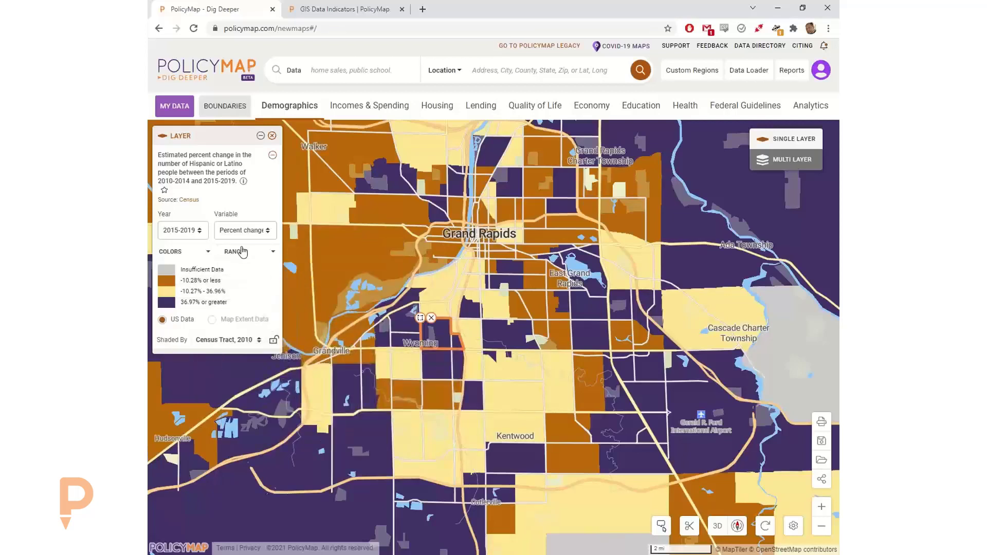
click(241, 252)
click(238, 363)
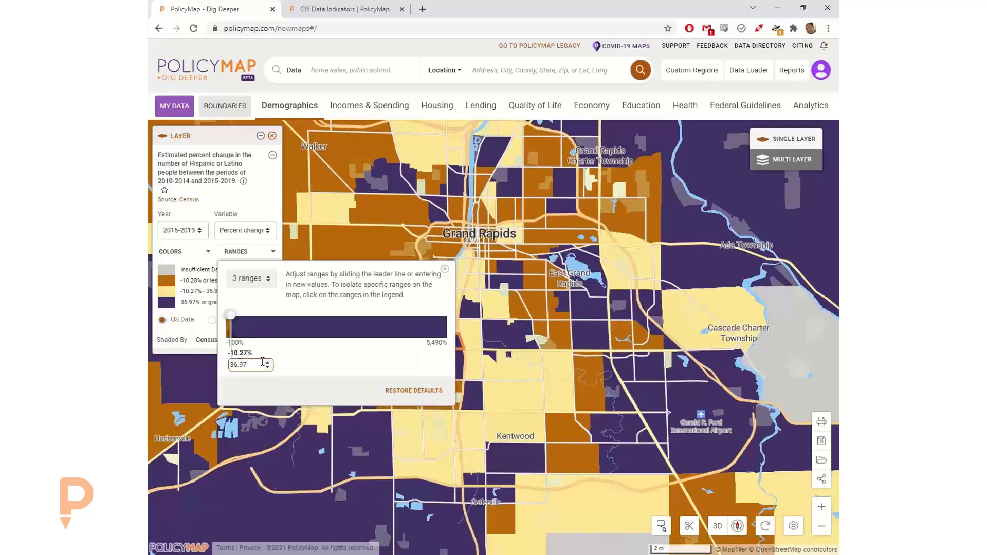
drag(251, 365, 230, 356)
text(0)
click(229, 353)
- Set the lower range break to -50%, giving -50.01% or less, -50% to -0.01%, 0% or greater
click(248, 364)
text(0)
click(230, 353)
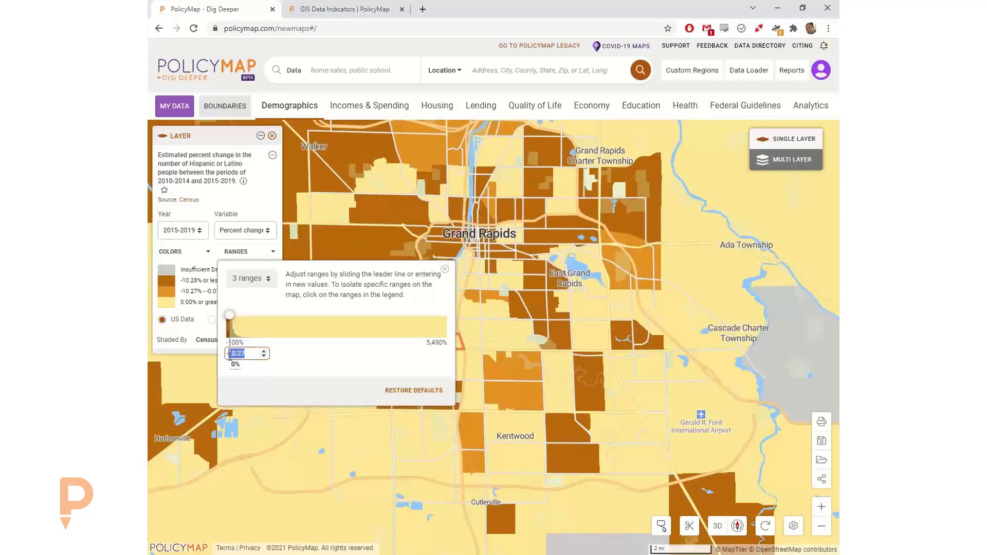
text(50)
click(305, 362)
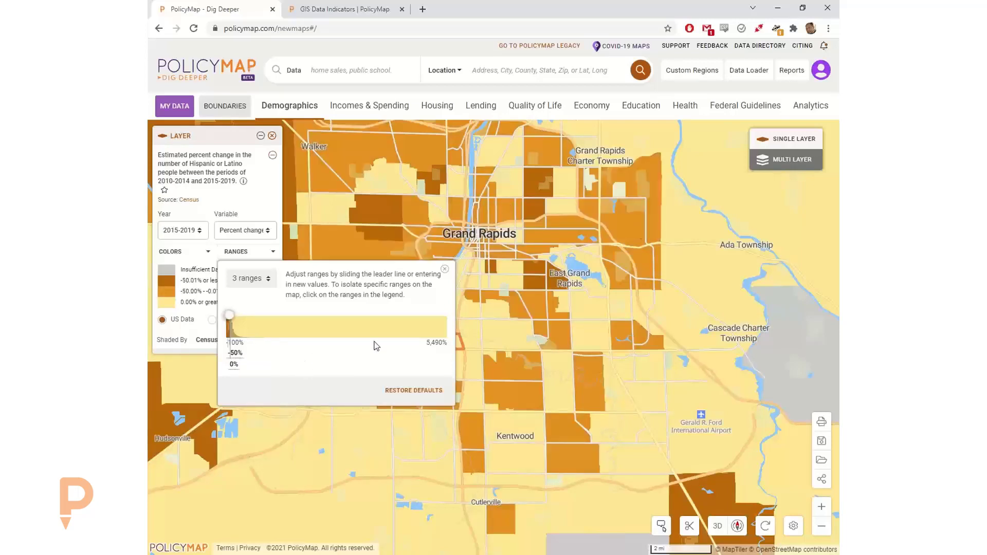
click(445, 271)
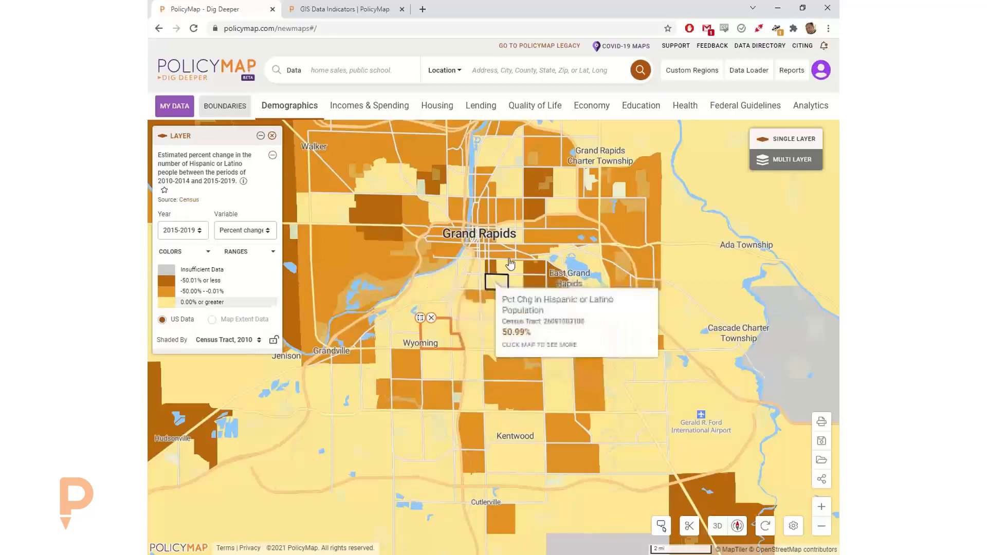
drag(467, 297, 468, 326)
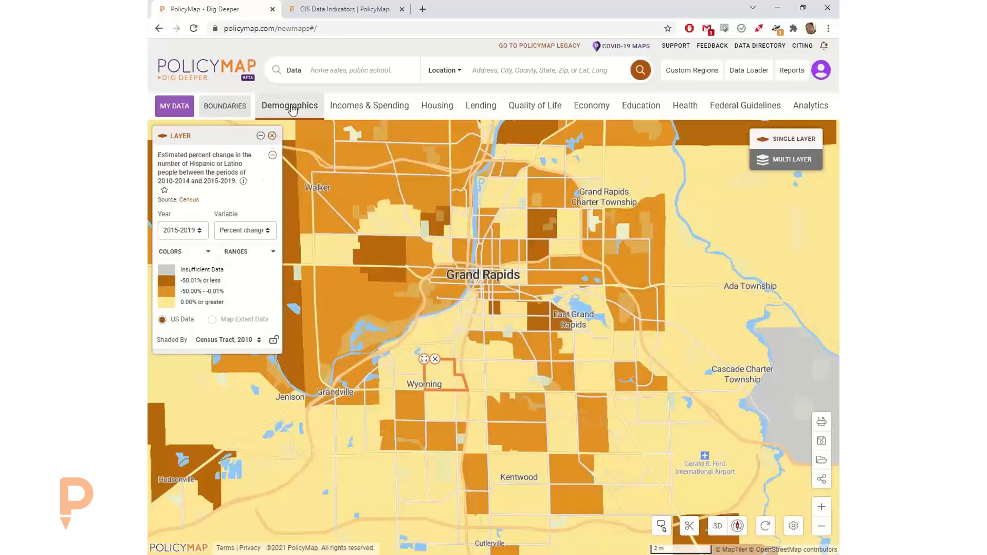
- Map Ages 5-9 as 5-year percent change, 2010-2014 to 2015-2019, topping at 38.73%
click(290, 106)
click(292, 195)
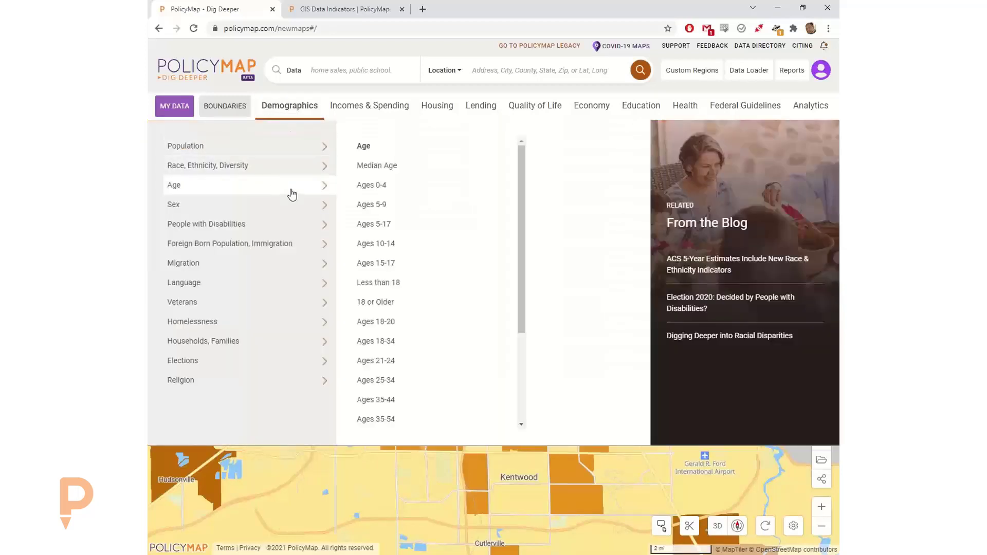
click(396, 207)
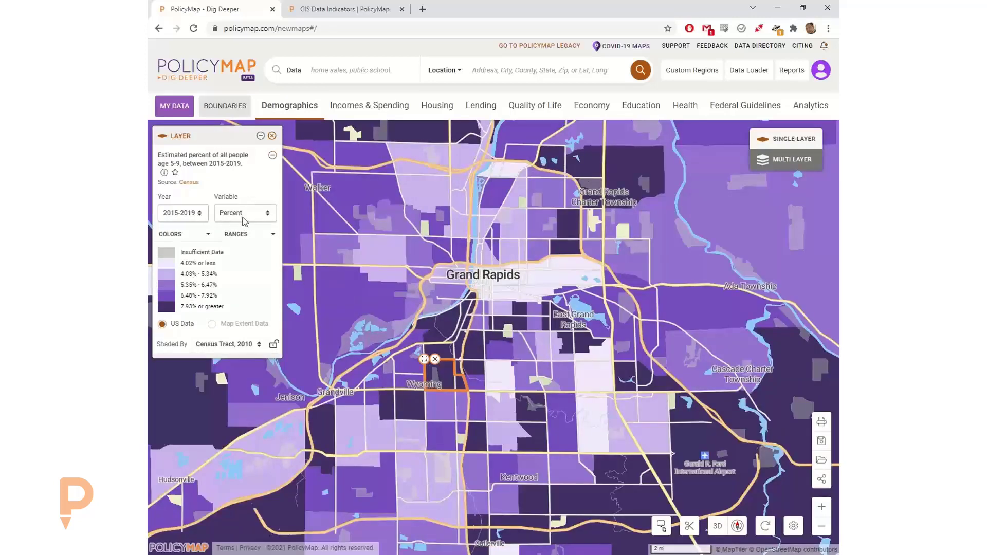
click(241, 215)
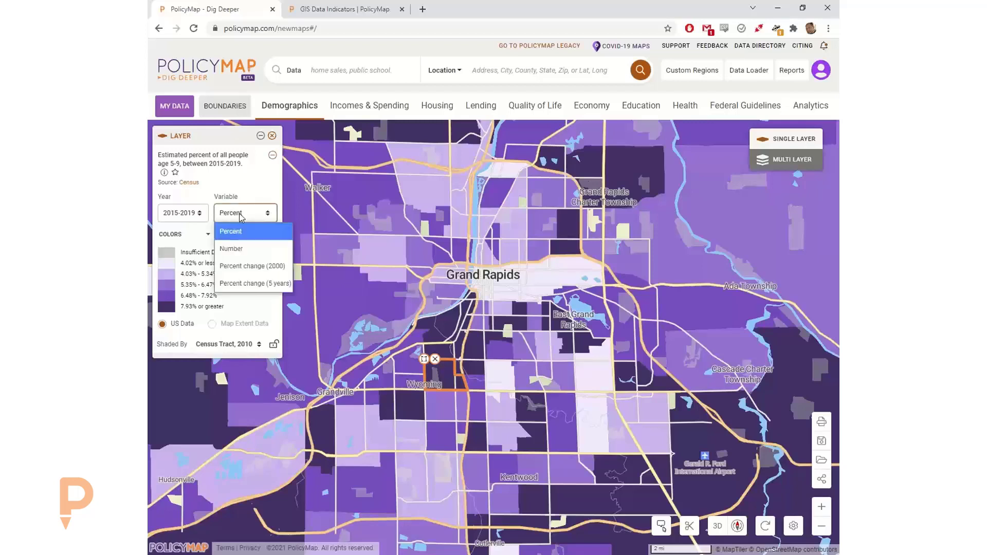
click(255, 285)
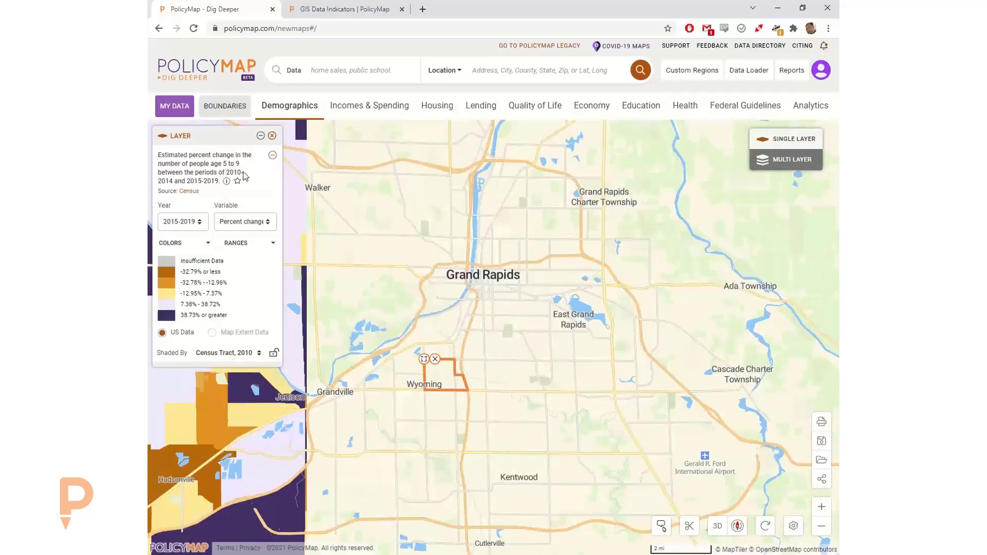
mouse_move(413, 320)
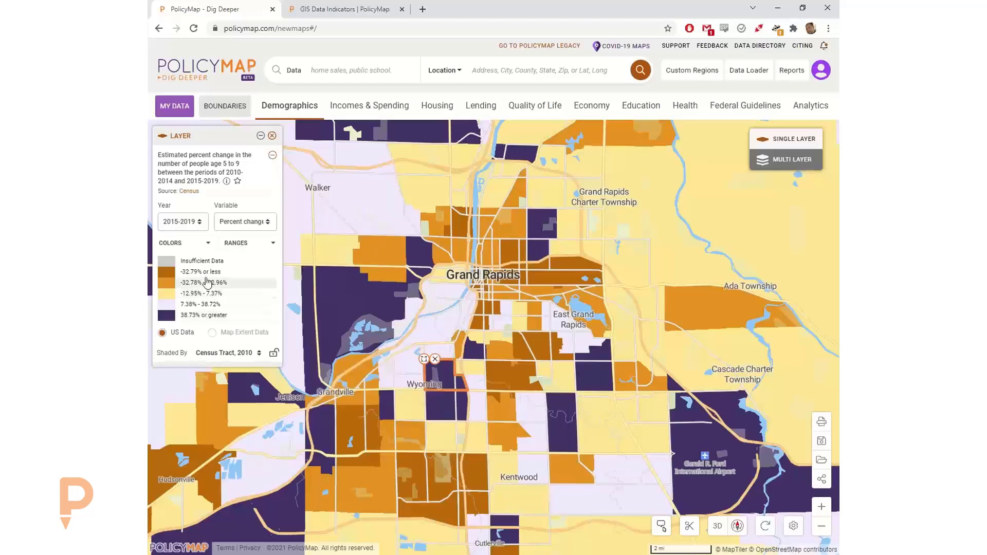
mouse_move(488, 312)
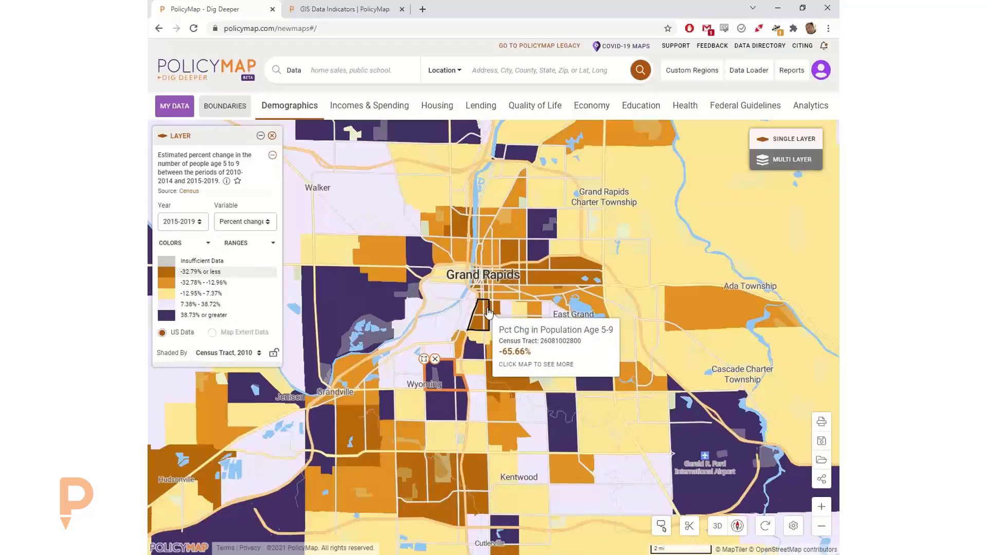
click(242, 245)
click(243, 248)
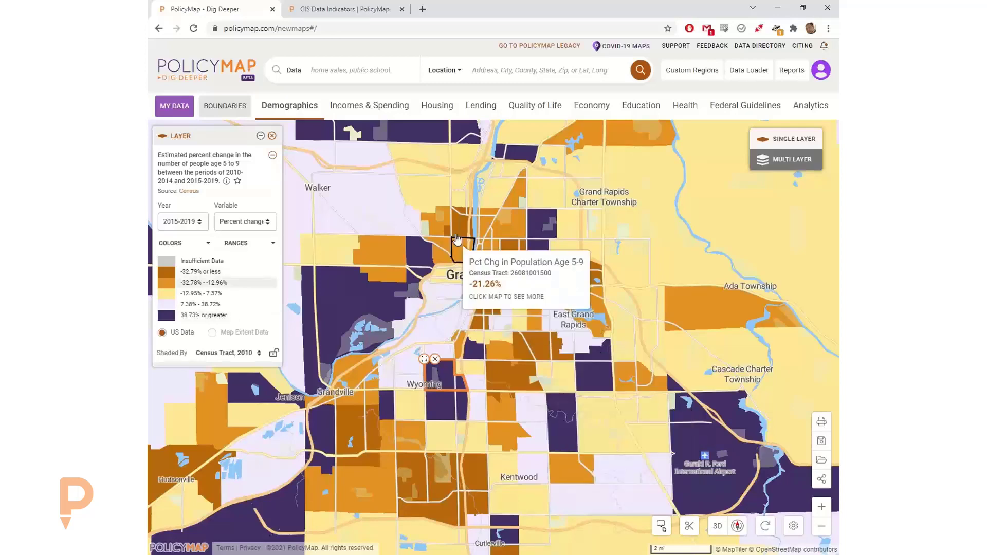
drag(459, 234, 528, 320)
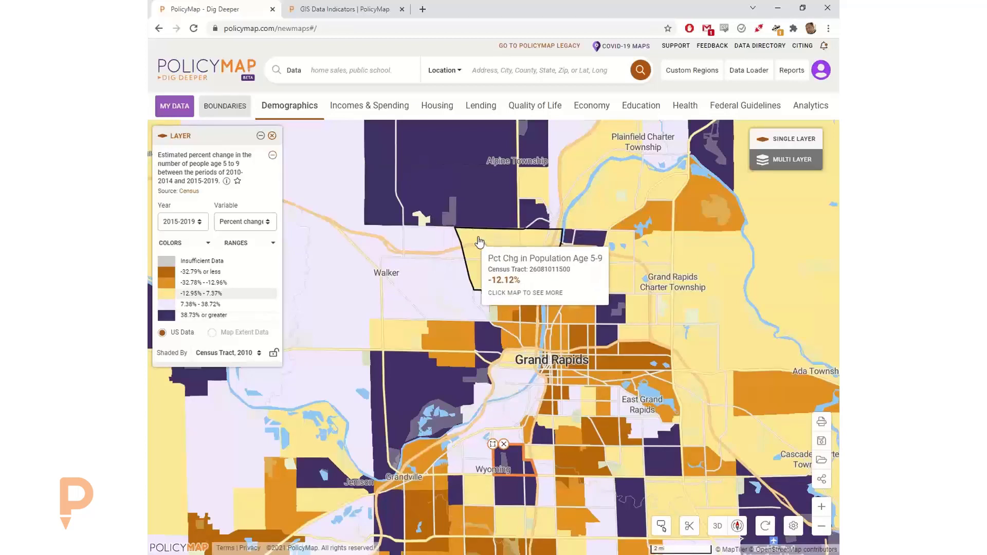
drag(485, 251, 441, 217)
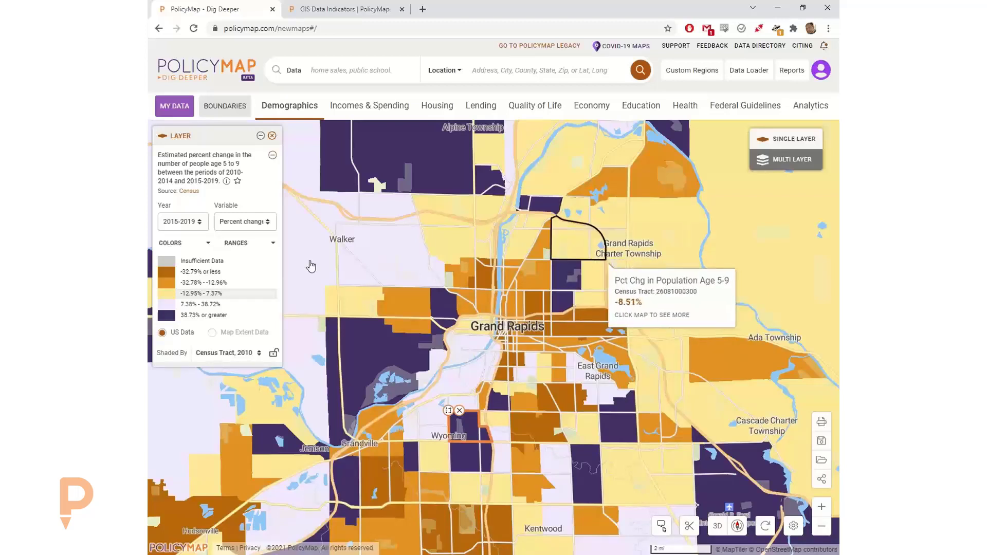
click(227, 222)
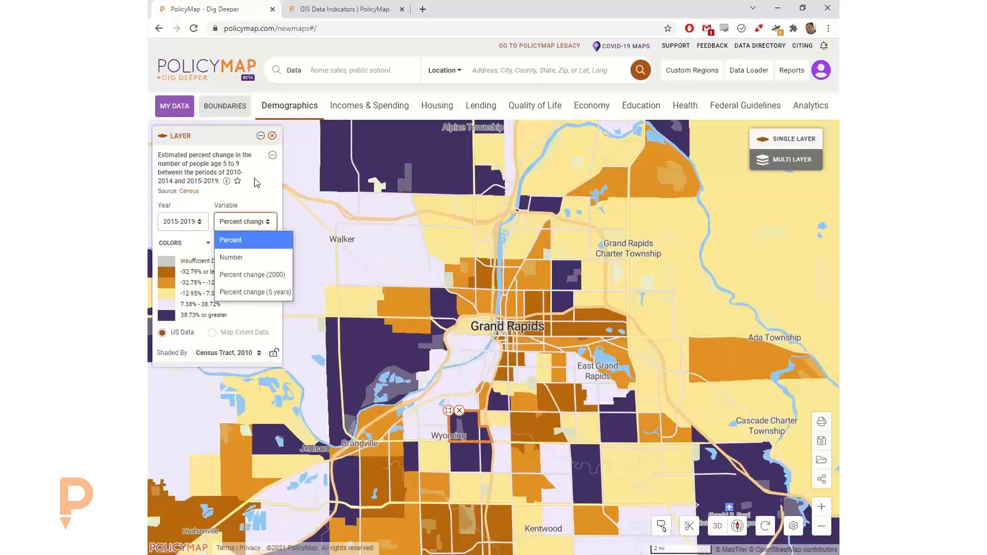
click(248, 221)
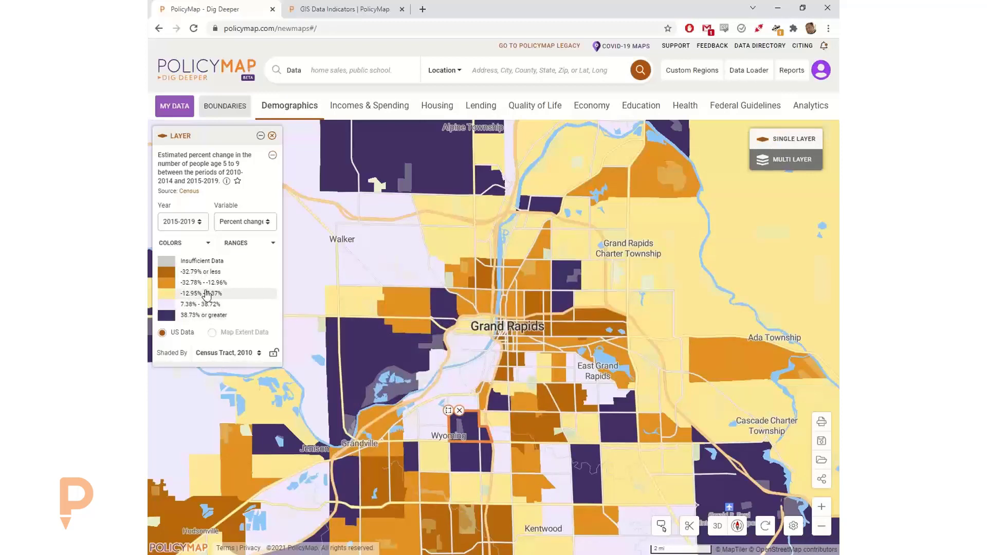
- Switch to Multi Layer mode, remove the Wyoming outline, and edit the 2,466.67% filter limit
click(792, 159)
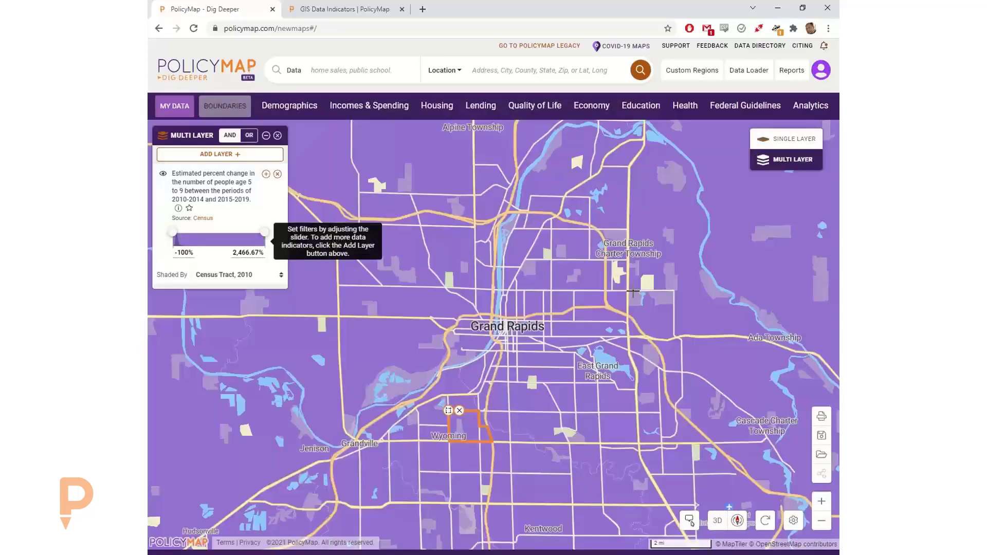
click(466, 413)
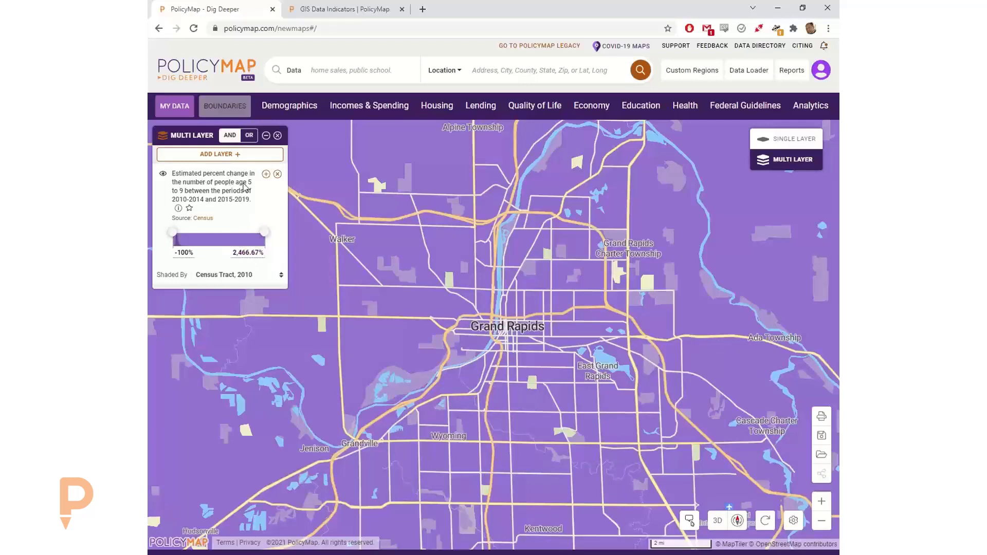
click(235, 256)
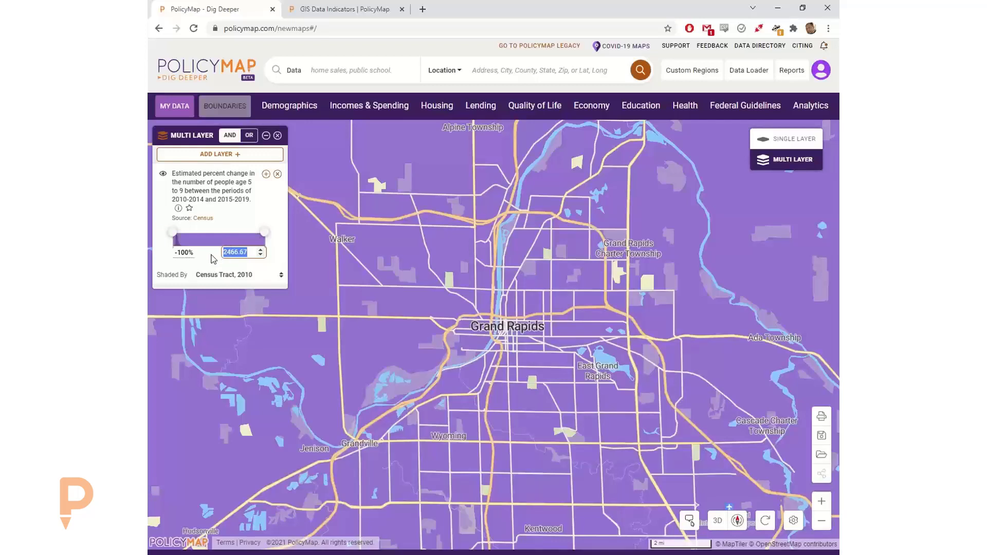
text(0)
key(Return)
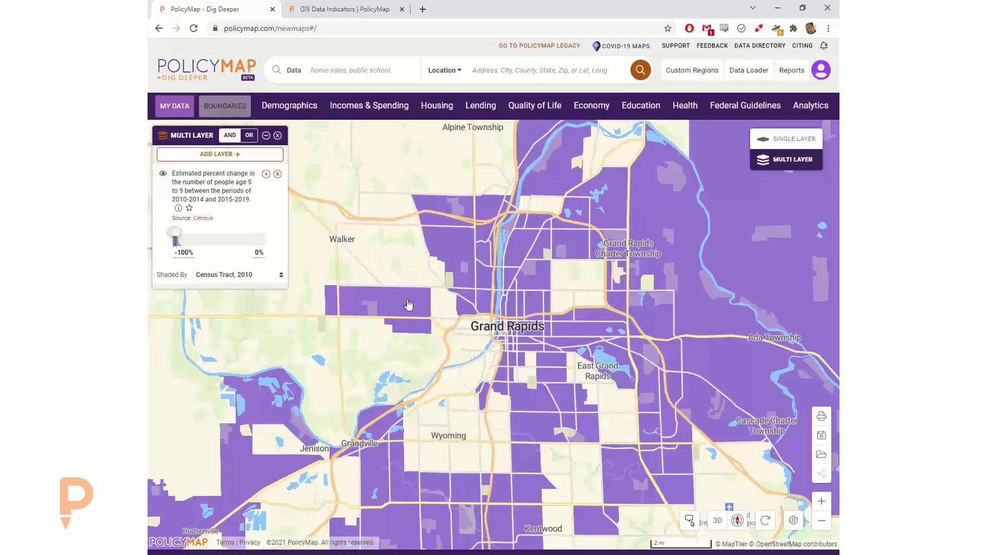
click(511, 312)
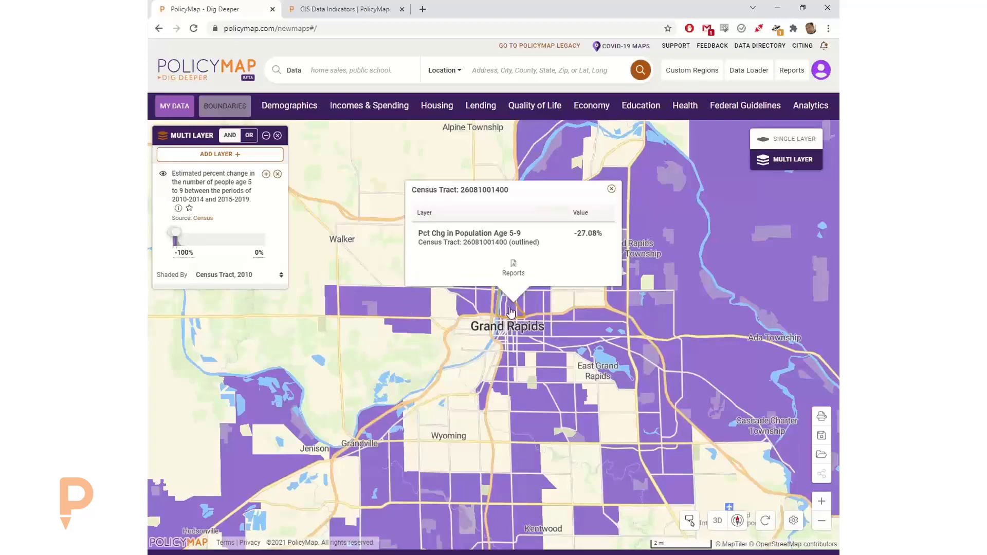
click(529, 345)
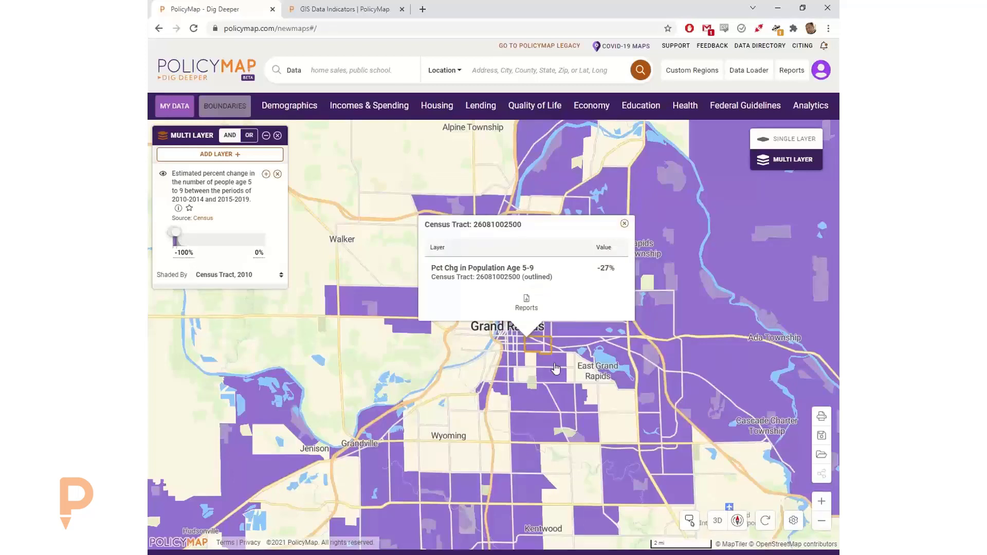
click(555, 381)
click(537, 410)
click(534, 437)
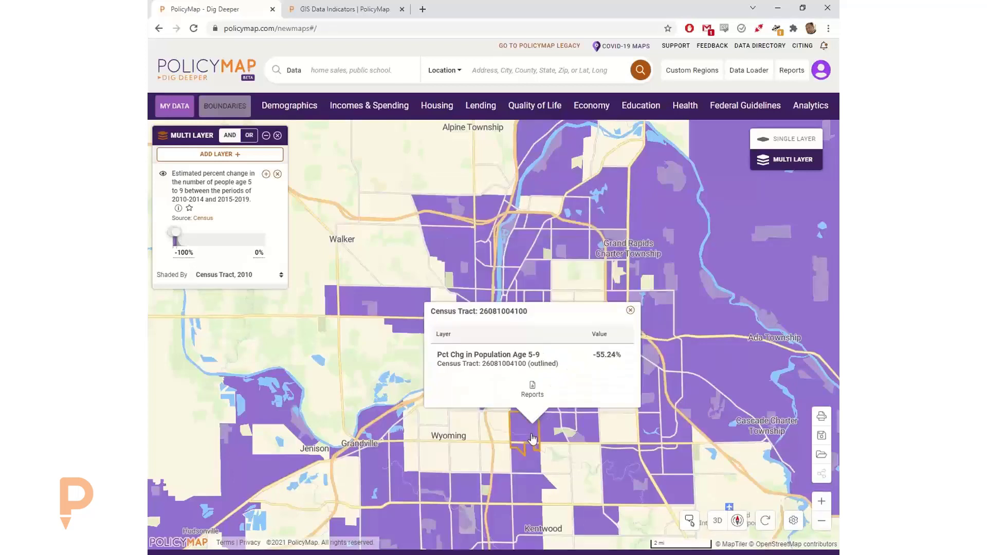
click(630, 310)
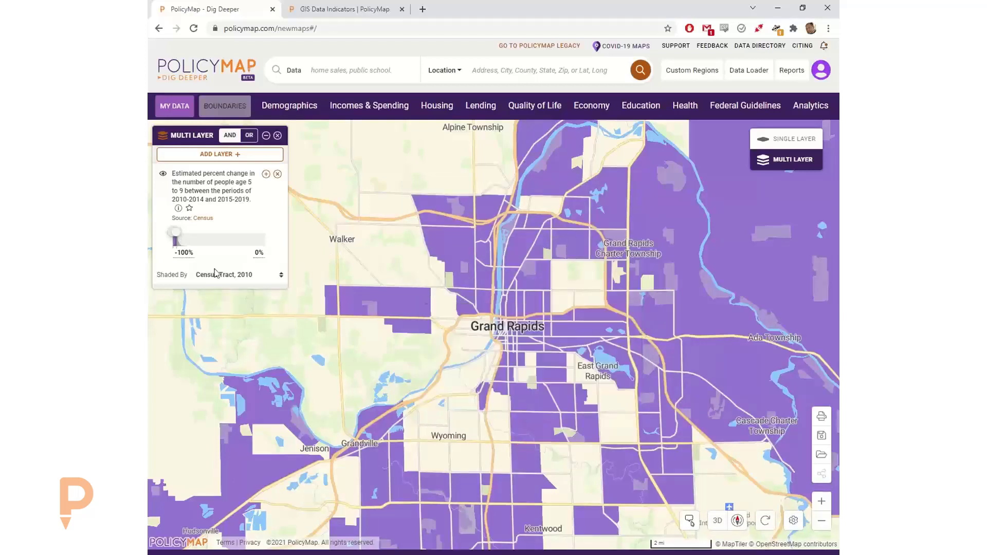
click(251, 253)
drag(252, 253, 205, 257)
text(-25)
key(Return)
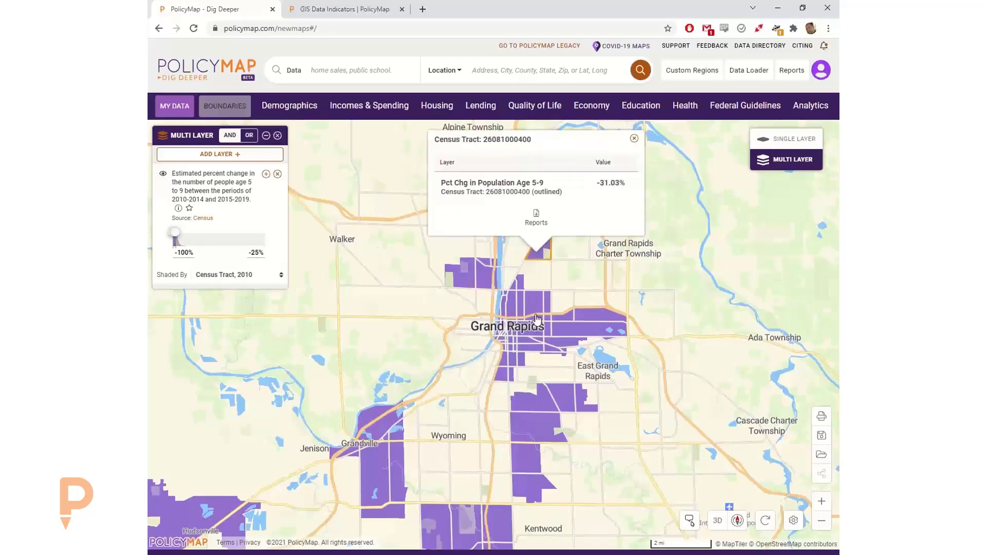
click(557, 335)
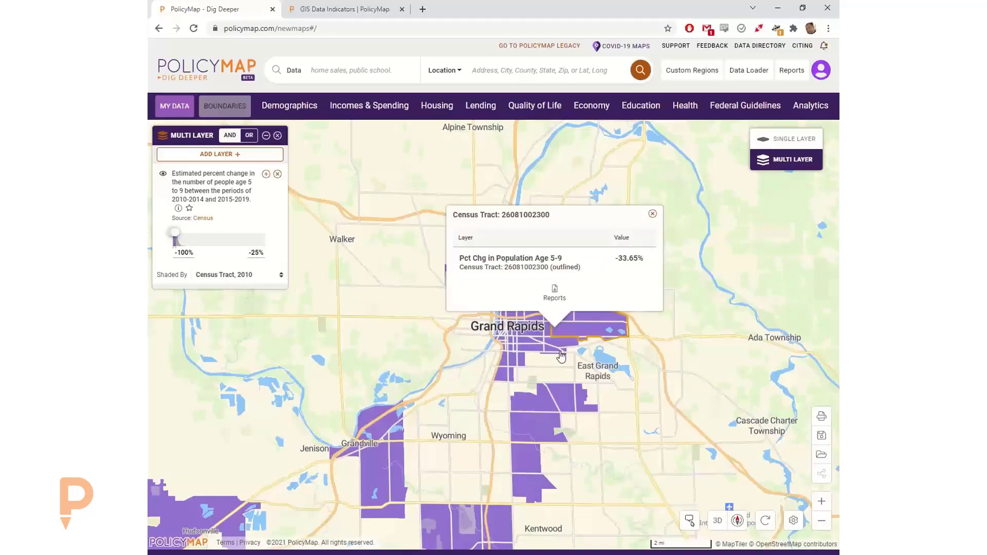
click(655, 214)
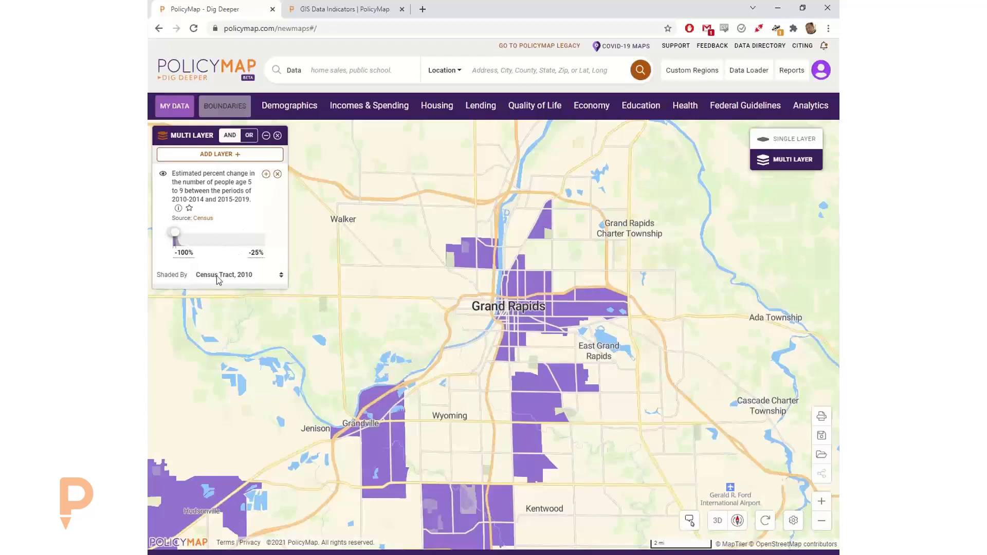
- Confirm the age 5–9 layer's variable is Percent change (5 years)
click(265, 173)
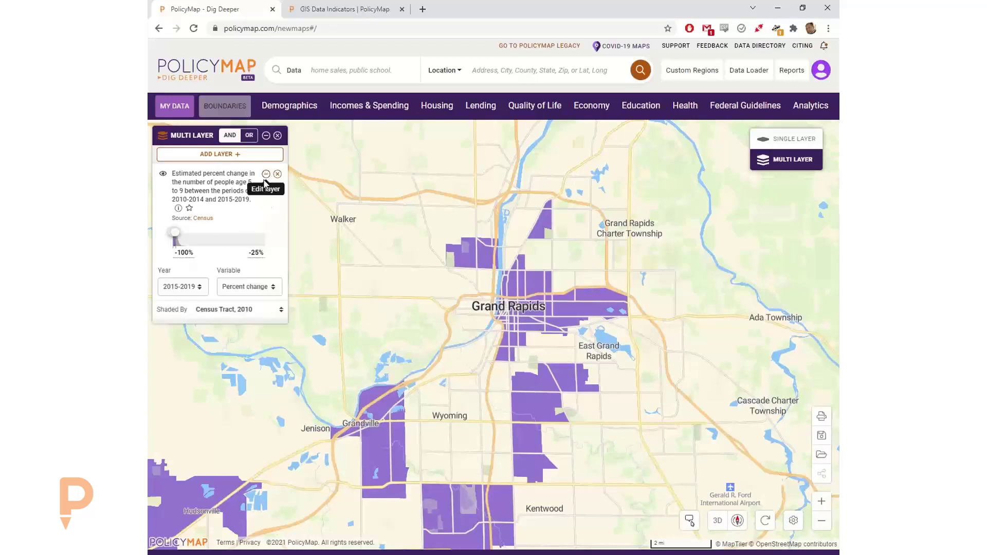
click(244, 287)
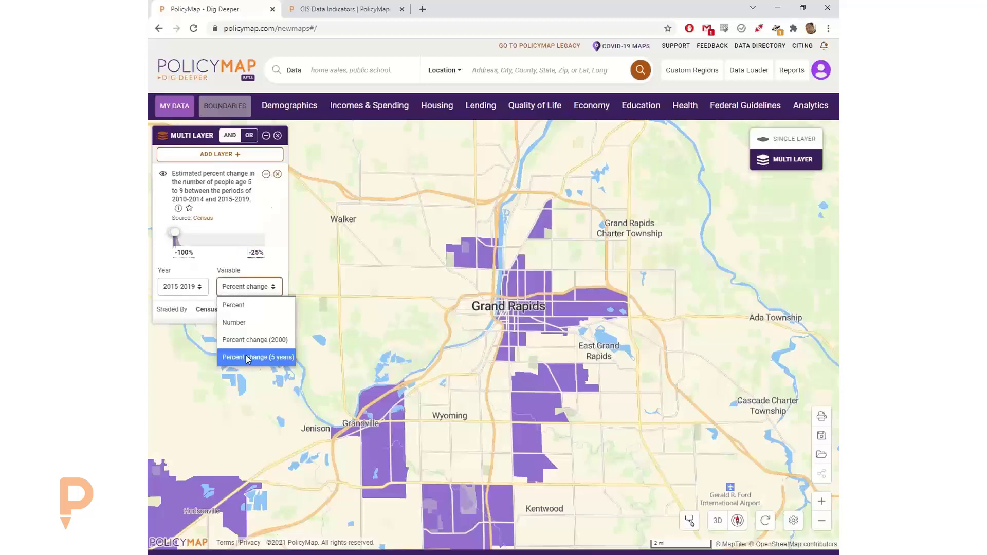
click(247, 358)
click(265, 173)
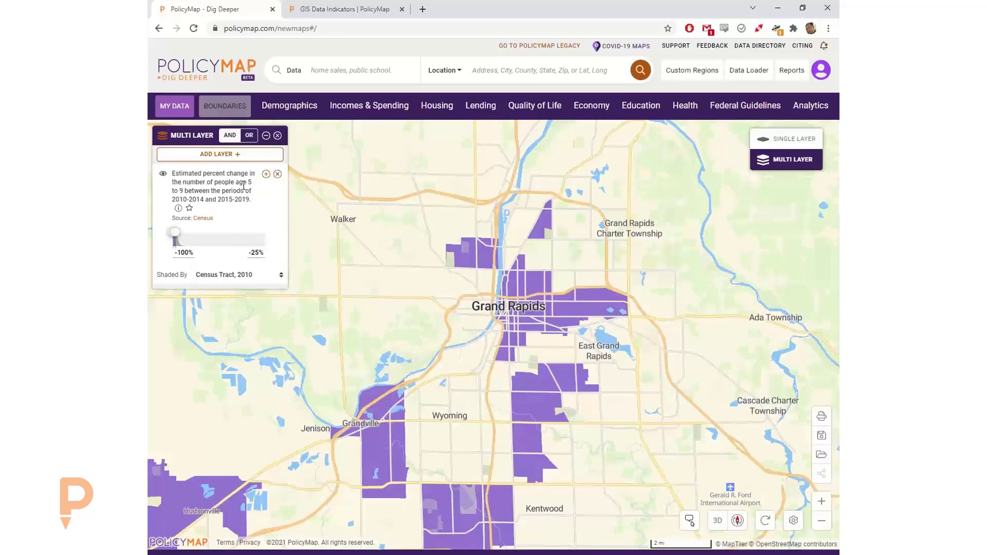
- Add the percent Hispanic or Latino layer from Demographics > Race, Ethnicity, Diversity > Ethnicity
click(290, 107)
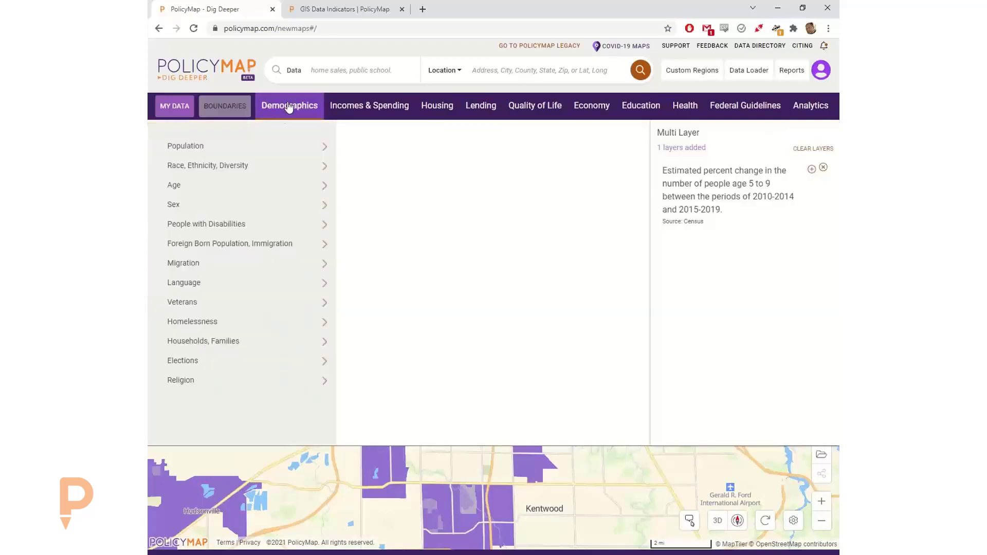
click(277, 167)
click(446, 208)
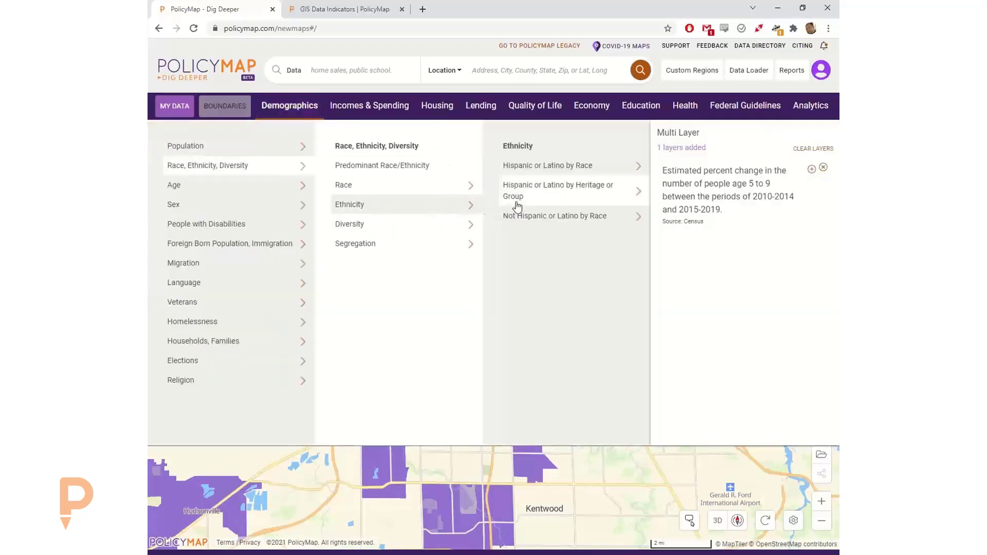
click(555, 169)
click(603, 168)
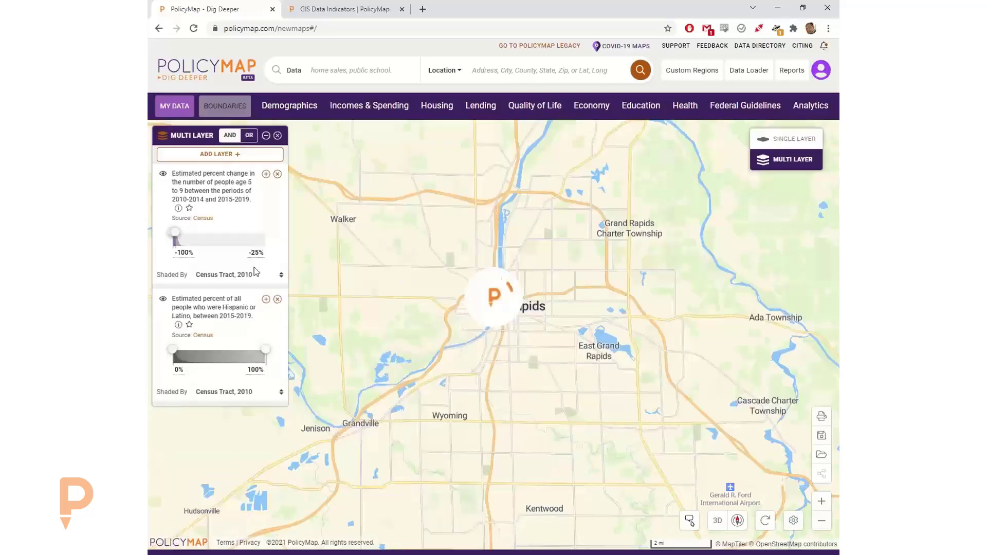
click(288, 106)
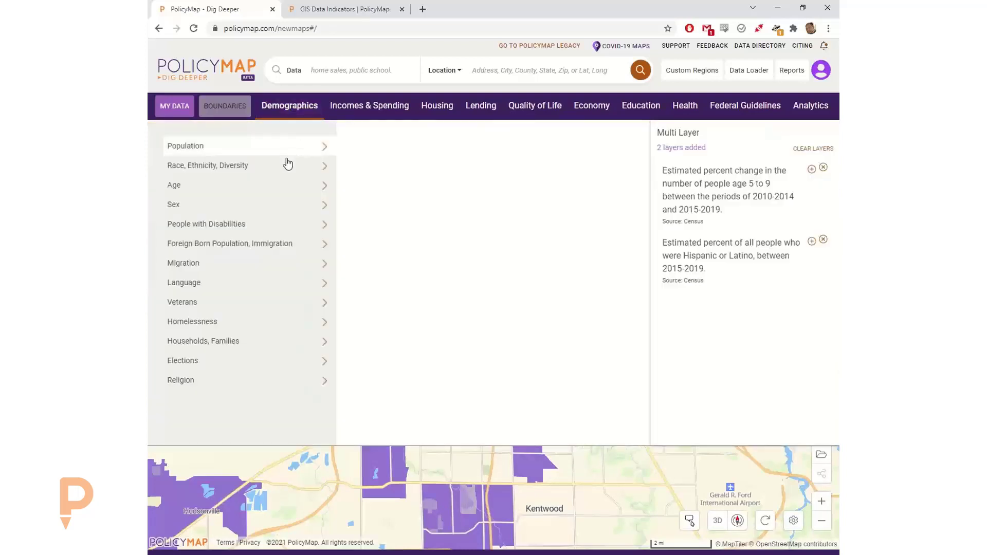
click(286, 105)
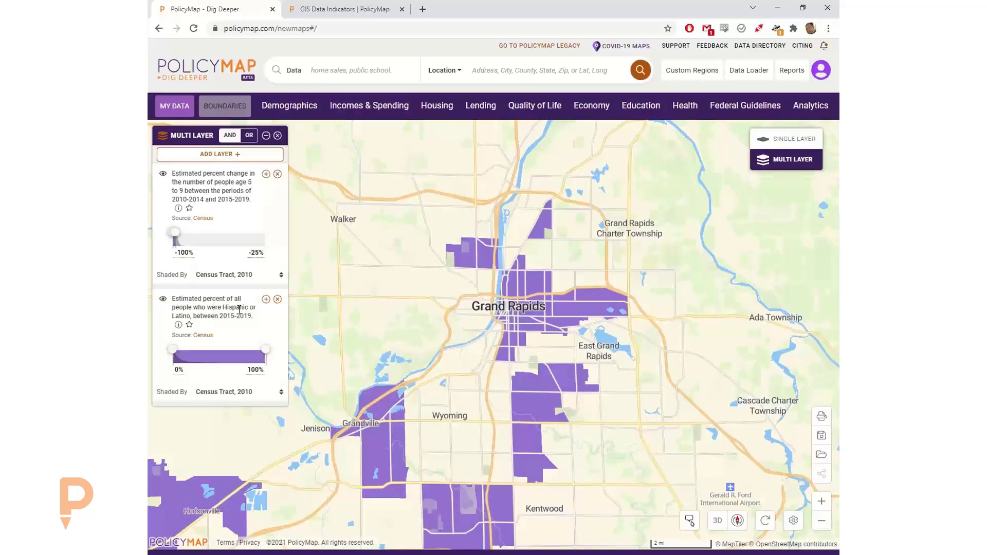
- Switch the Hispanic or Latino layer's variable to Percent change (5 years)
click(266, 300)
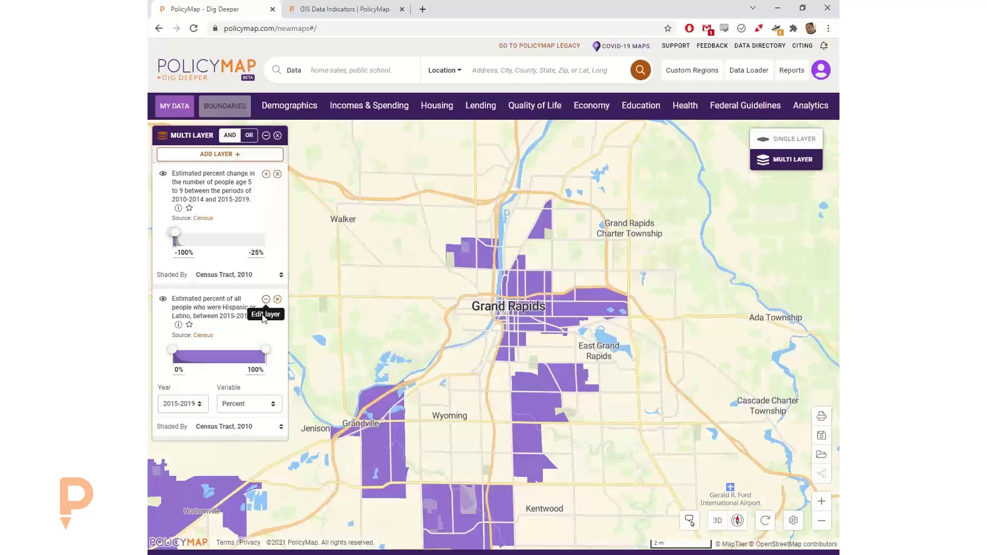
click(234, 410)
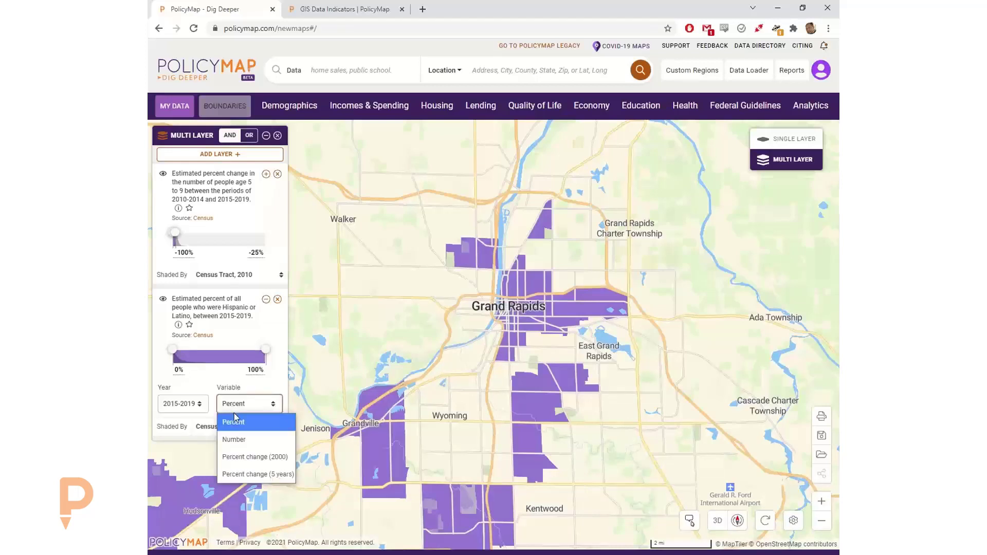
click(248, 474)
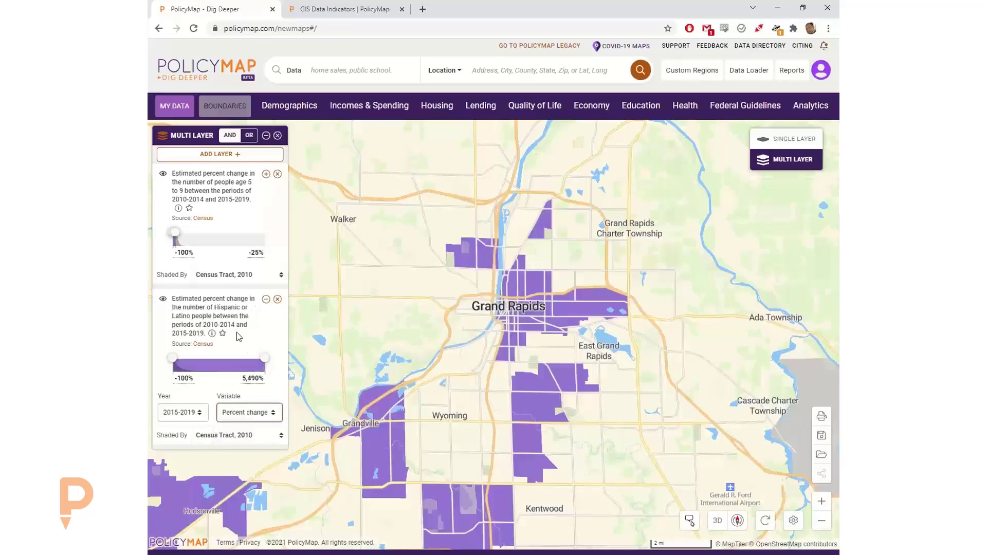
click(266, 299)
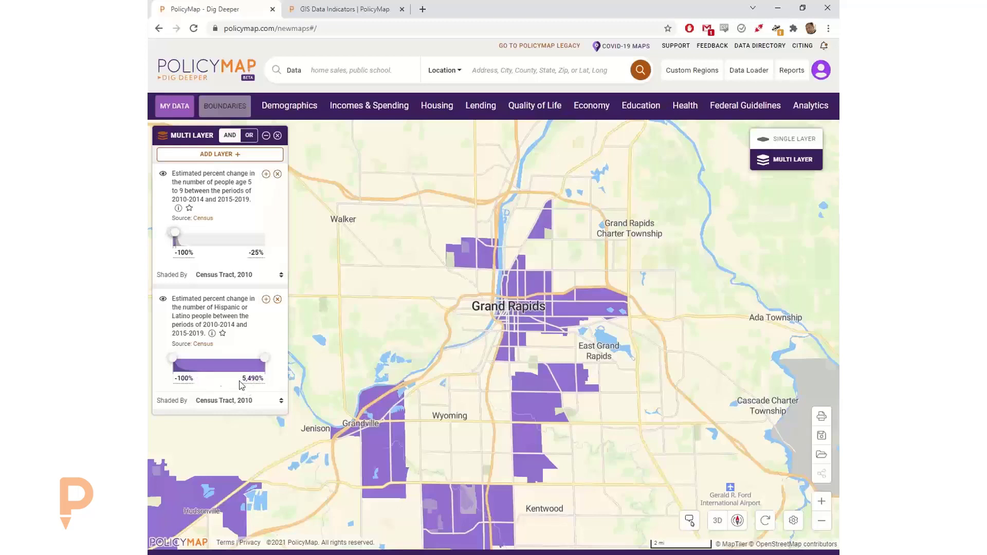
click(188, 379)
- Set the Hispanic layer's minimum to 50% and inspect a shaded tract south of Grand Rapids
drag(187, 380, 167, 380)
text(50)
key(Return)
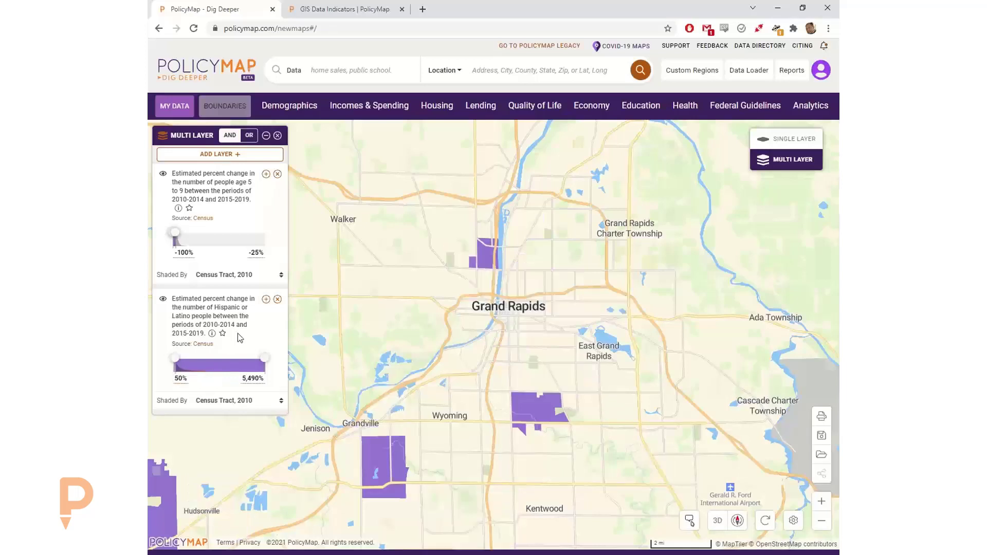
click(546, 412)
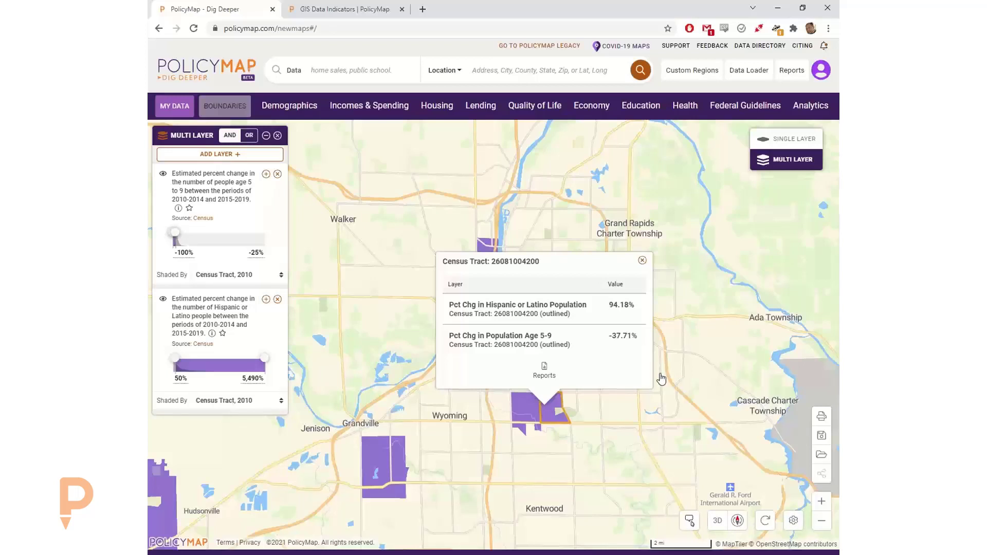
click(643, 260)
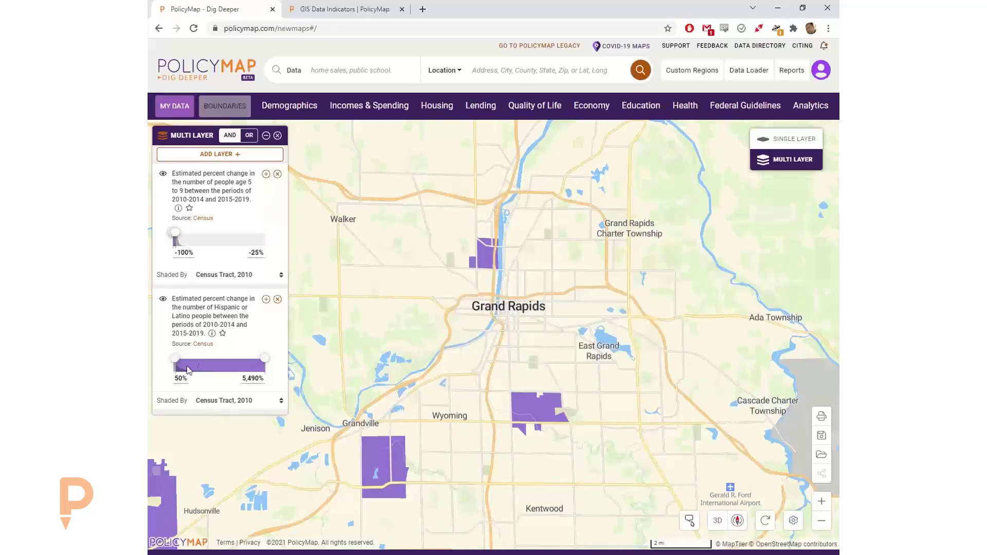
- Set the Hispanic change filter range to -100% through -25%
click(181, 378)
text(-100)
click(244, 379)
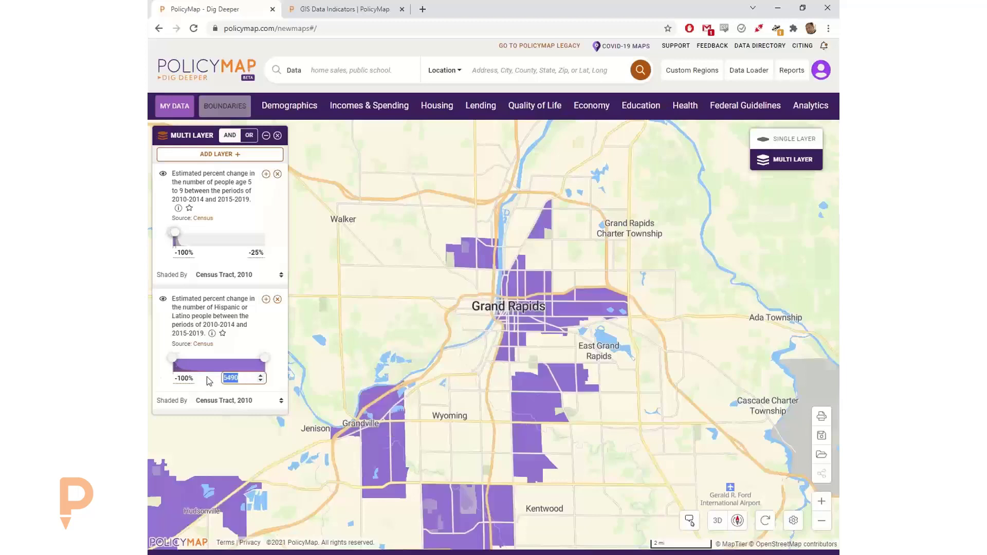
text(-25)
click(262, 327)
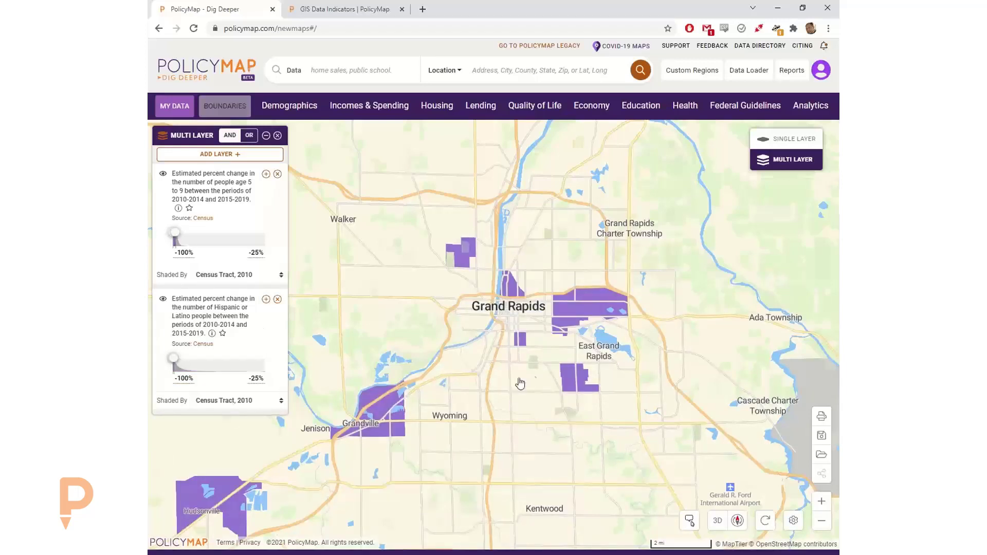
- Inspect a shaded tract near East Grand Rapids, then bring up the age 5–9 layer's variable list
click(573, 383)
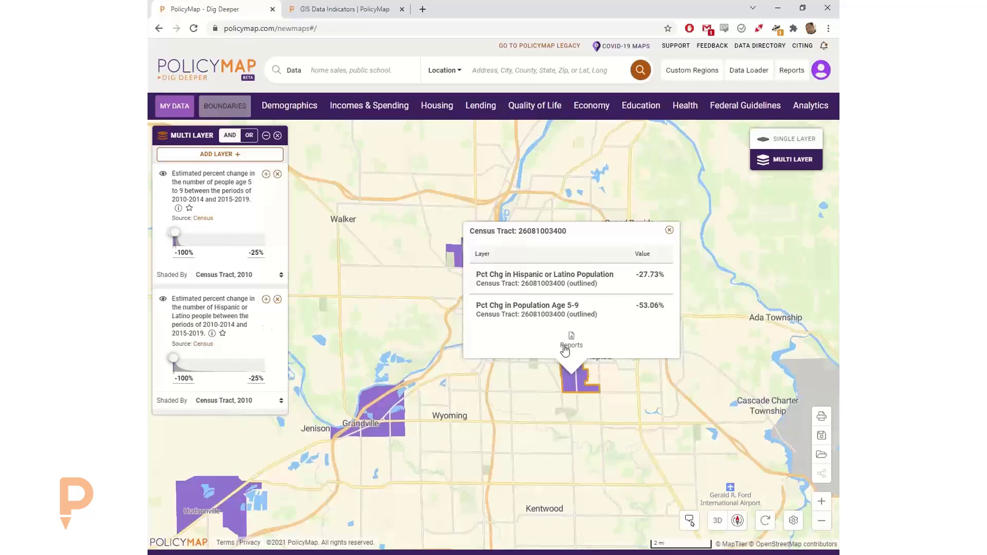
click(668, 232)
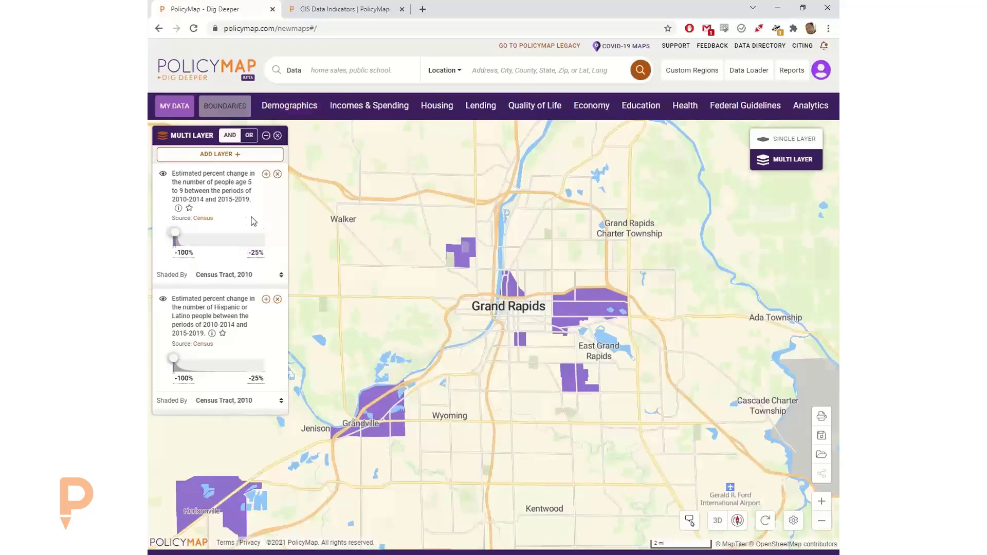
click(266, 176)
click(258, 292)
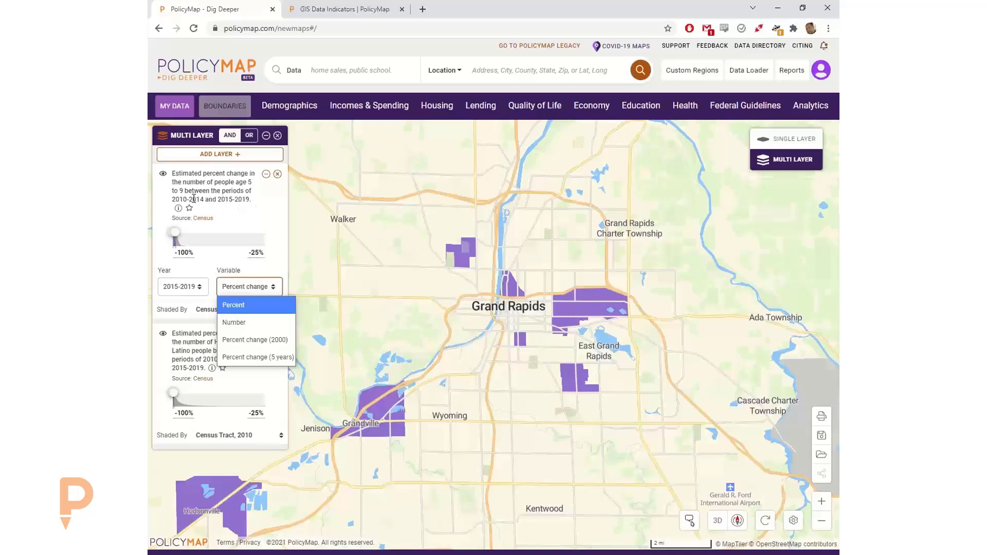
- Close the age 5–9 layer's variable list, keeping Percent change, and collapse its options
click(274, 195)
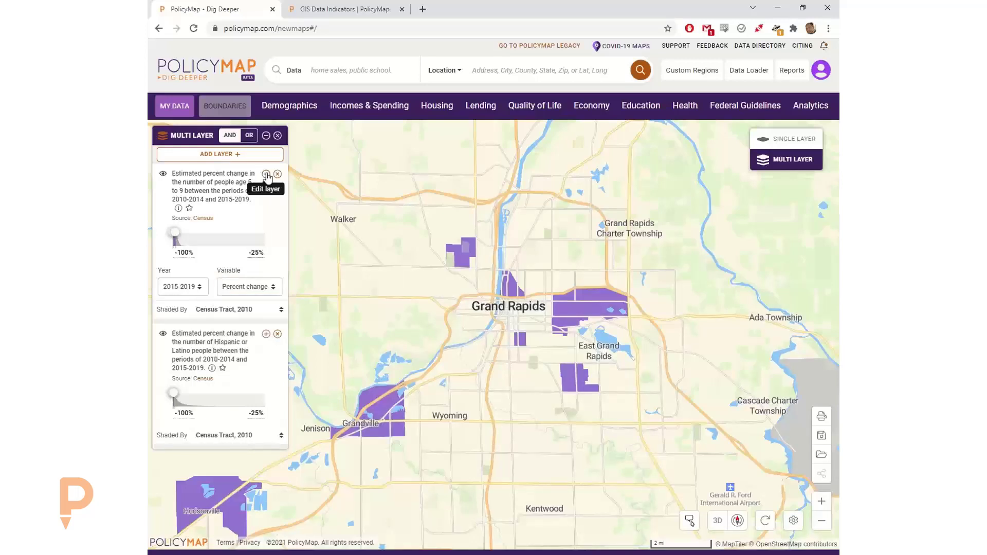
click(253, 292)
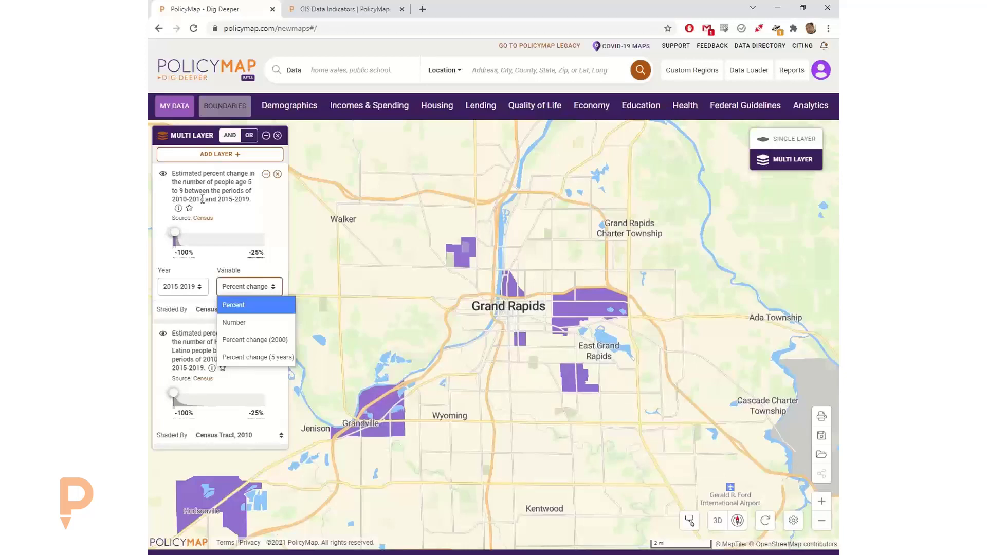
click(258, 198)
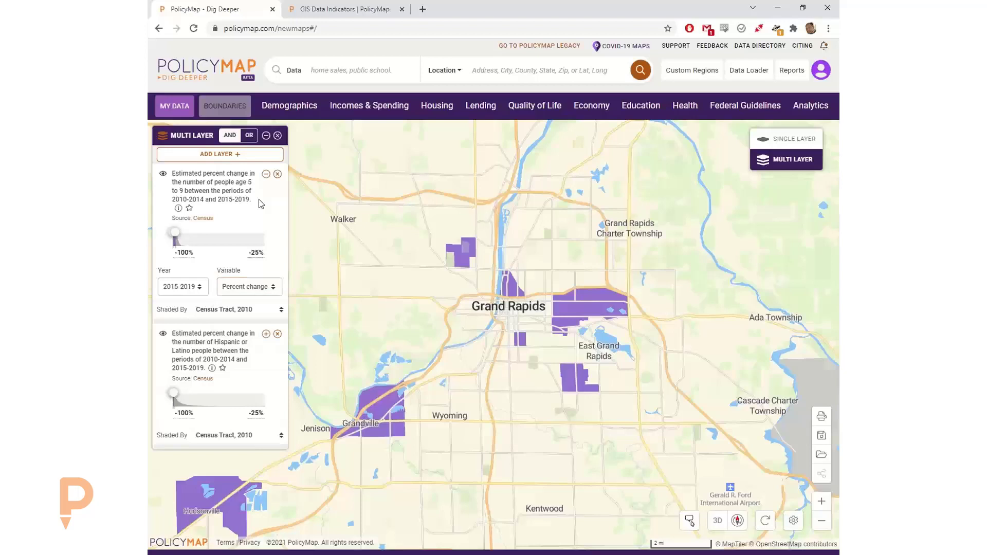
click(265, 174)
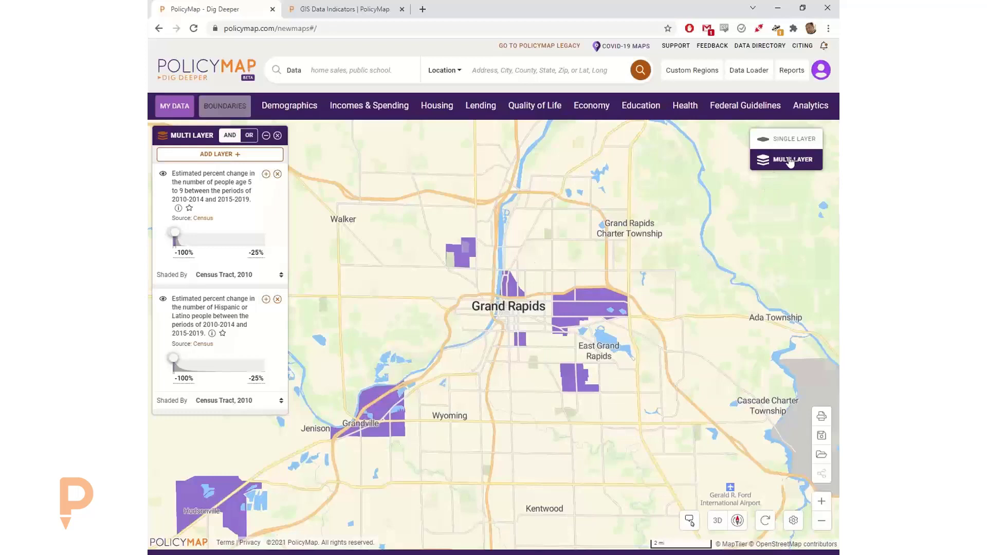
- Add the Population Density layer to the map and expand its settings
click(290, 105)
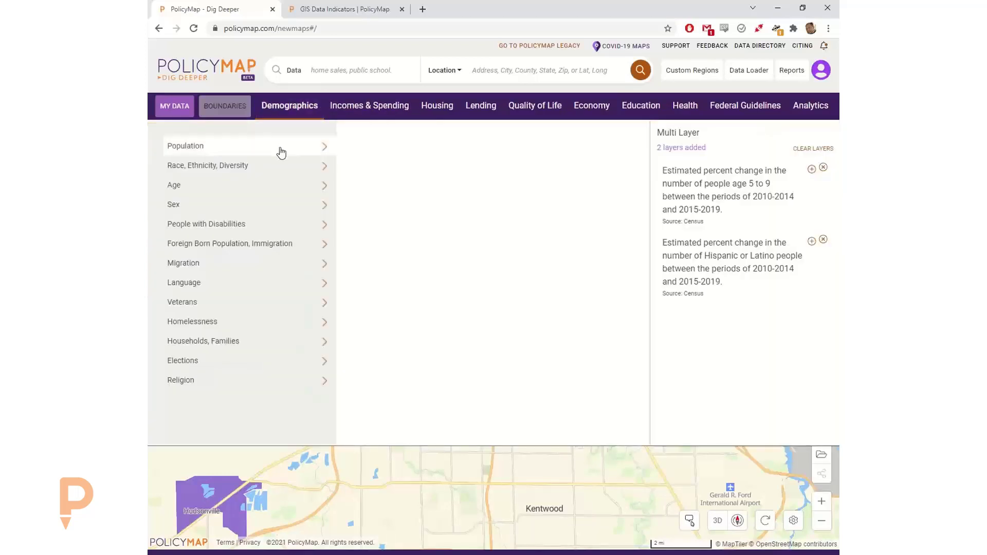
mouse_move(294, 153)
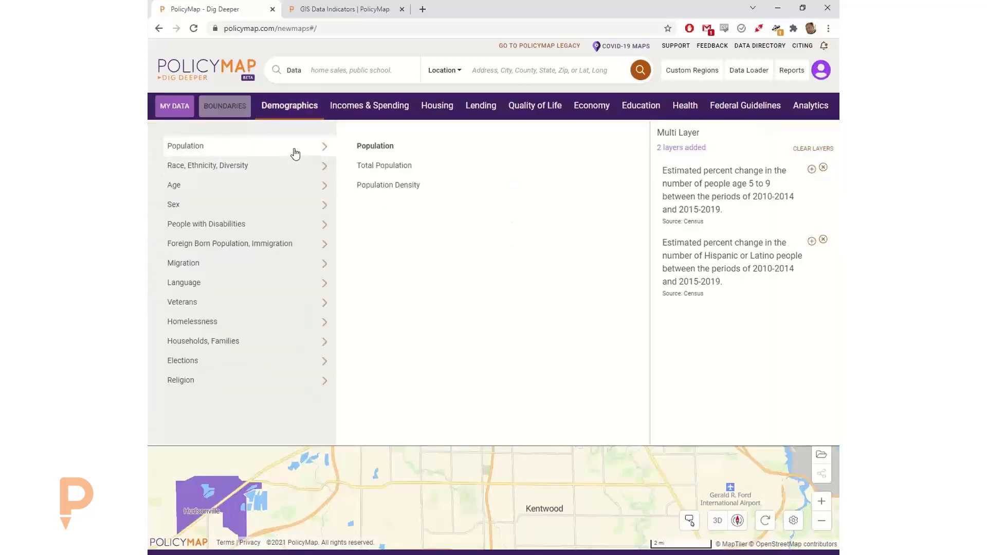
click(419, 189)
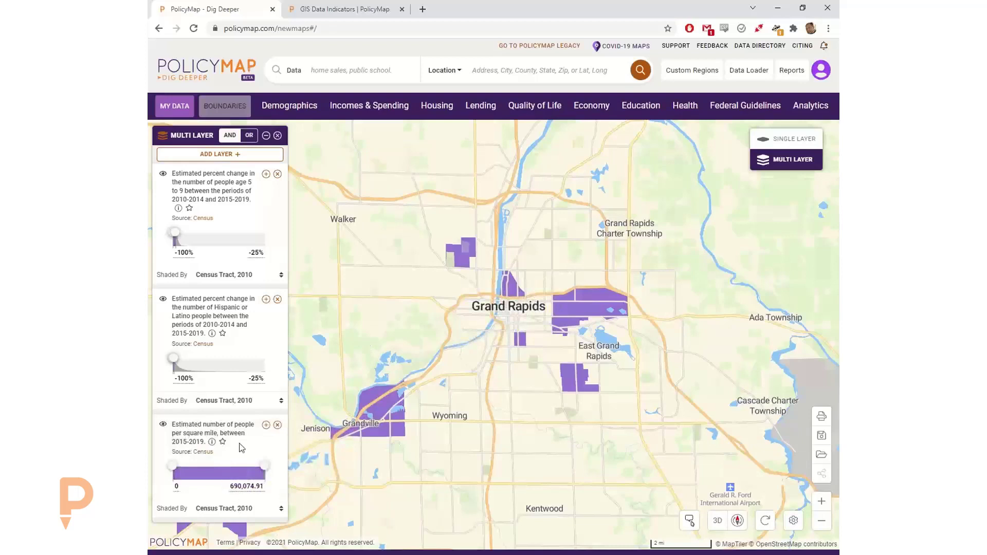
click(266, 425)
scroll(227, 461, down, 1)
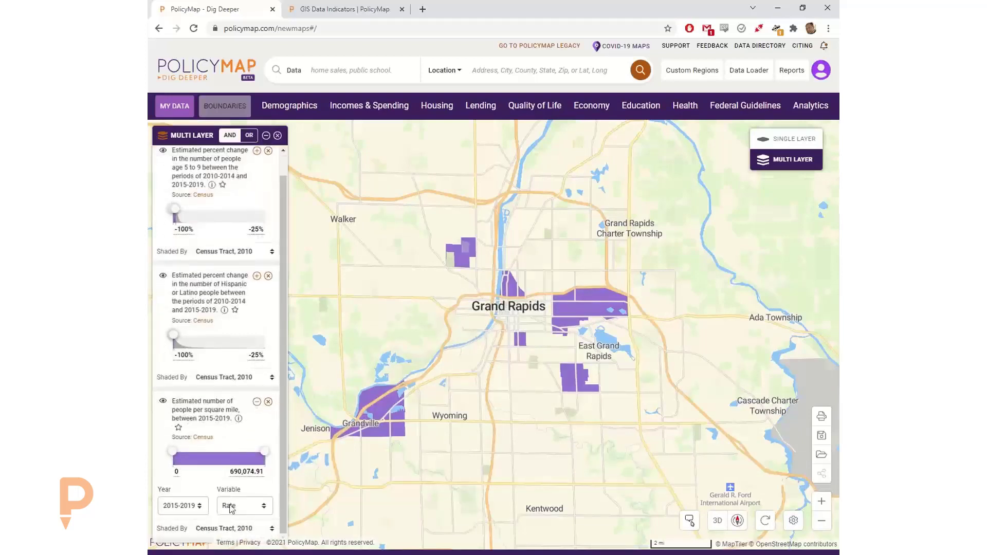
click(240, 512)
click(229, 437)
- Set the density filter's maximum to 100, then to 1,000
click(232, 470)
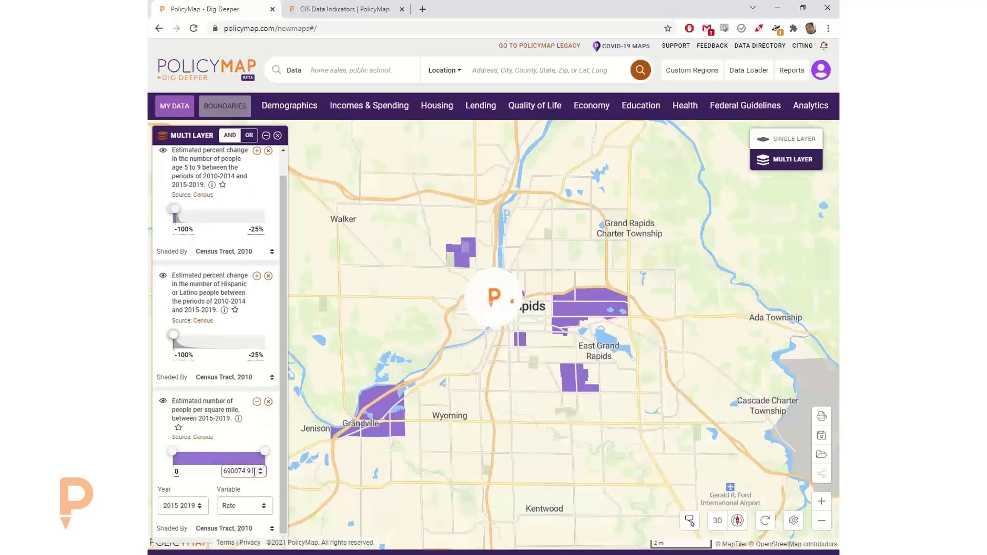
drag(255, 472, 227, 473)
text(10)
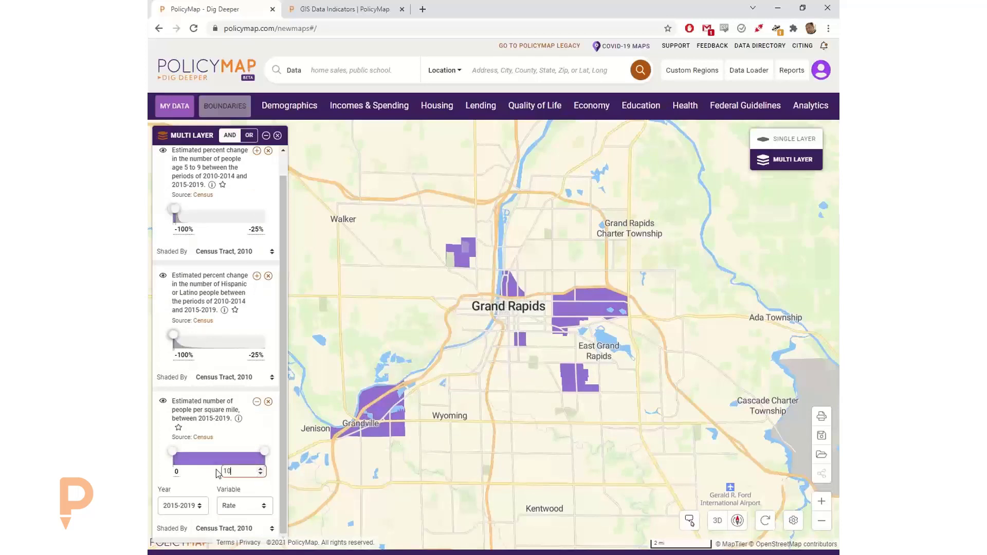
text(0)
key(Return)
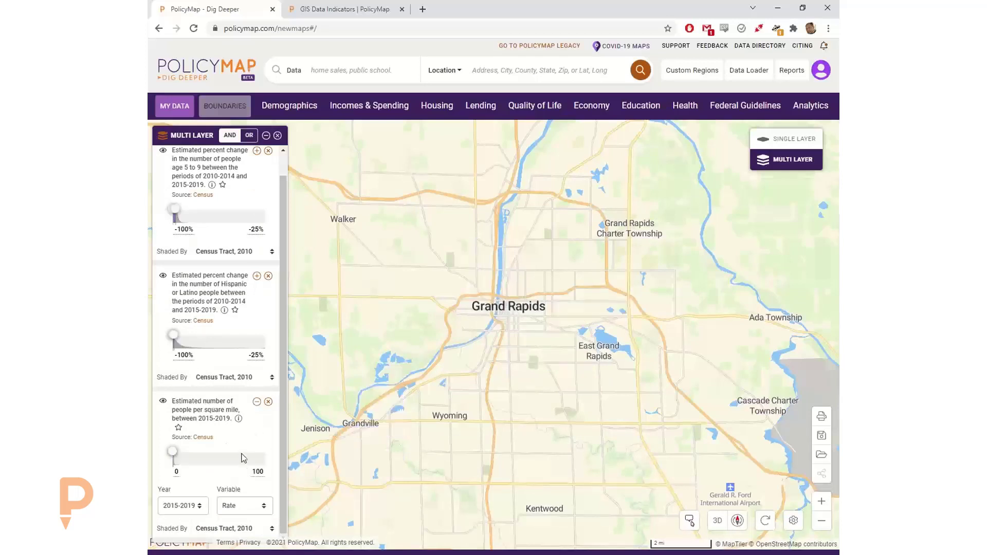
click(257, 471)
drag(255, 472, 204, 472)
text(1,000)
key(Return)
- Check density values for tracts south of downtown and near Kentwood
click(550, 348)
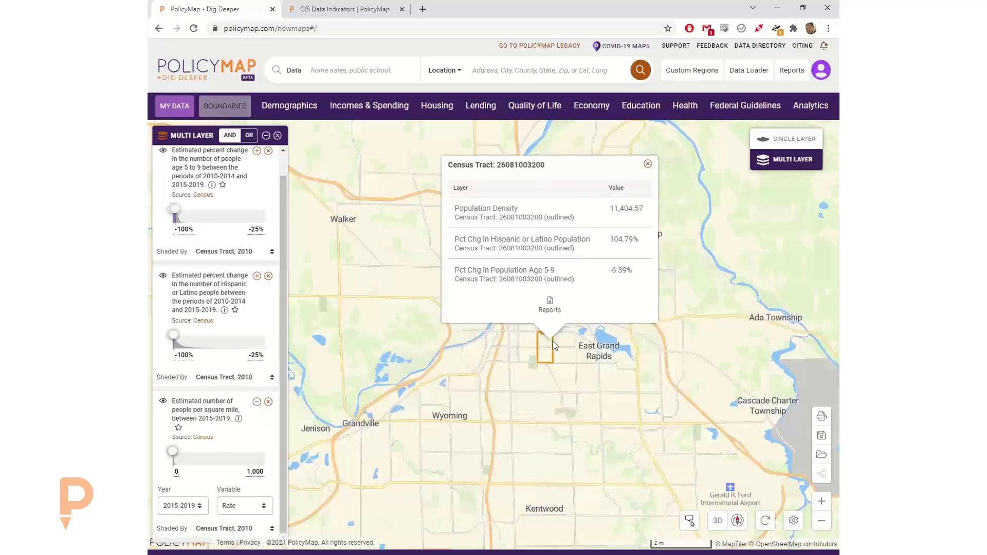
click(647, 165)
click(574, 501)
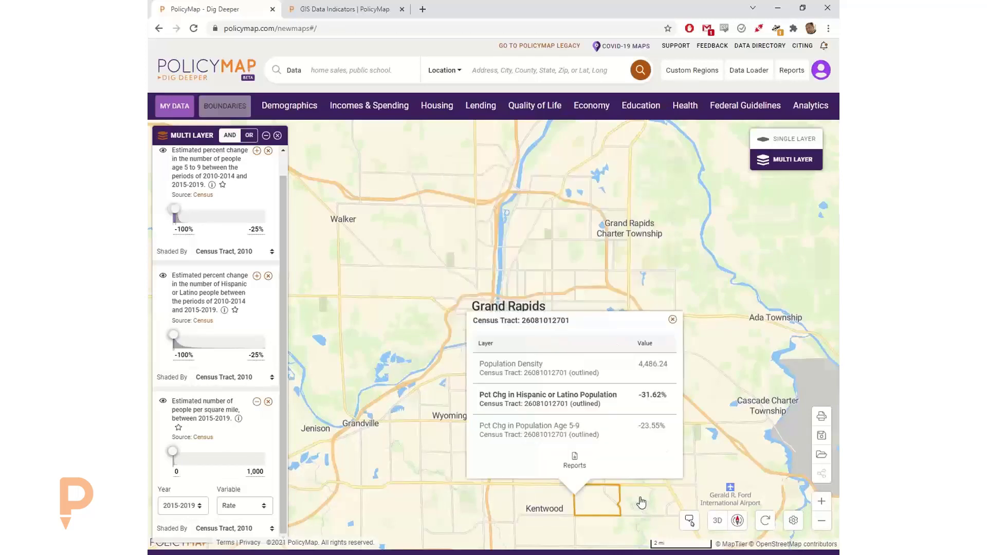
click(672, 319)
- Raise the density maximum to 15,000 and inspect the small purple tract south of downtown
click(229, 472)
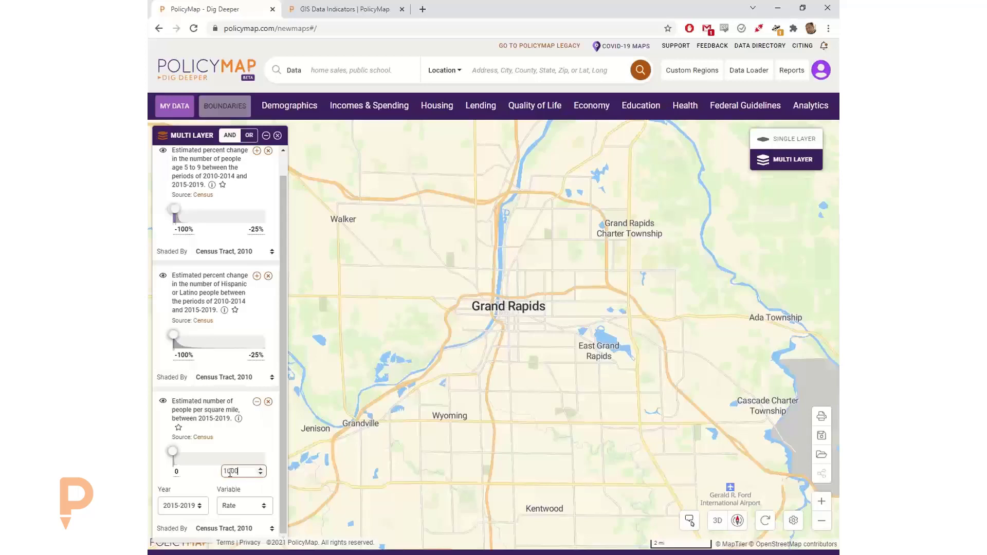
double_click(230, 472)
text(15000)
key(Return)
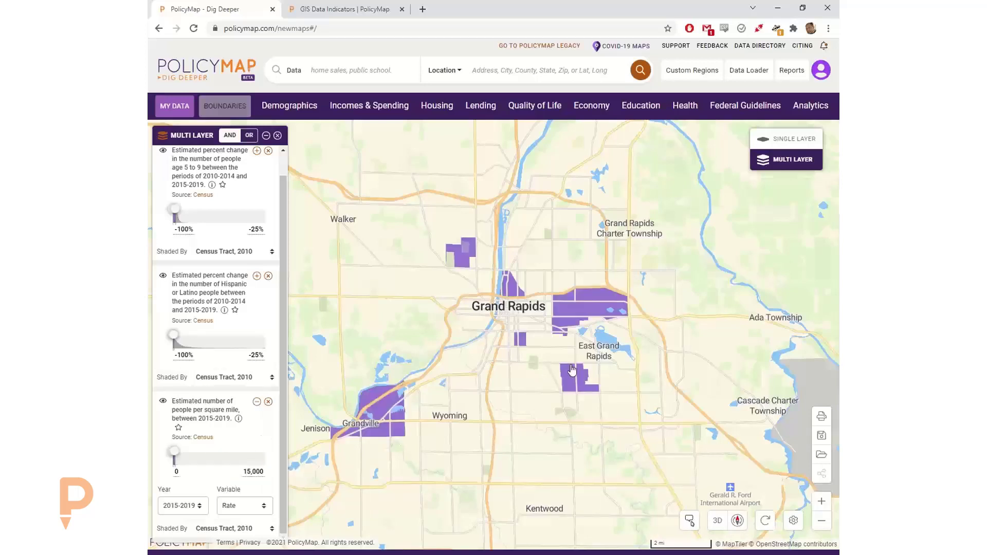
click(520, 340)
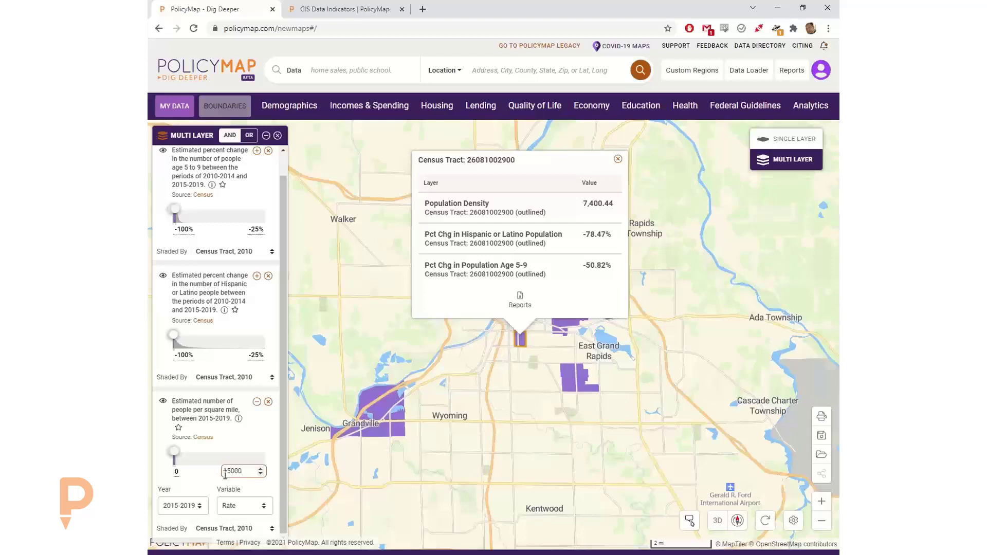
drag(225, 472, 230, 473)
- Apply an 11,000 density maximum and close the tract details popup
text(1)
click(266, 437)
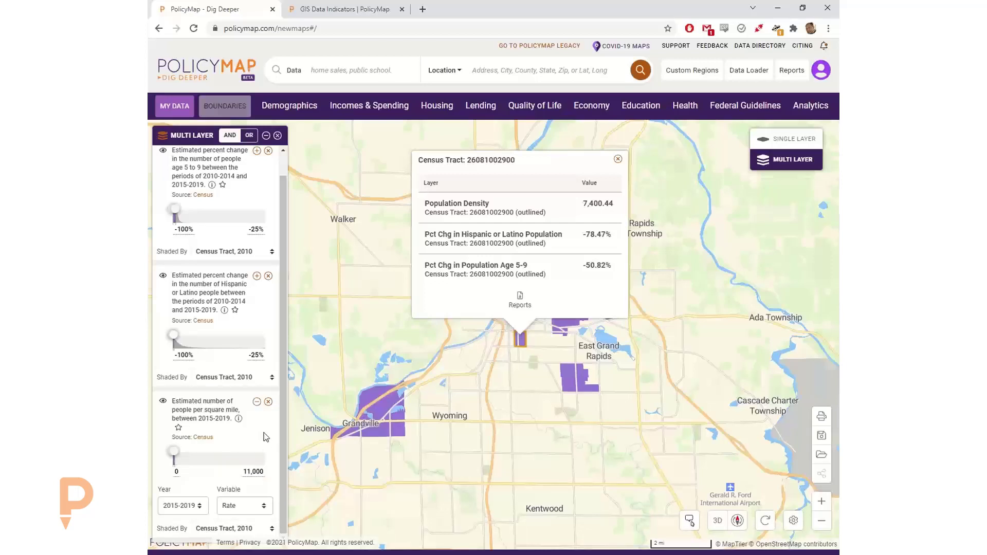
click(618, 159)
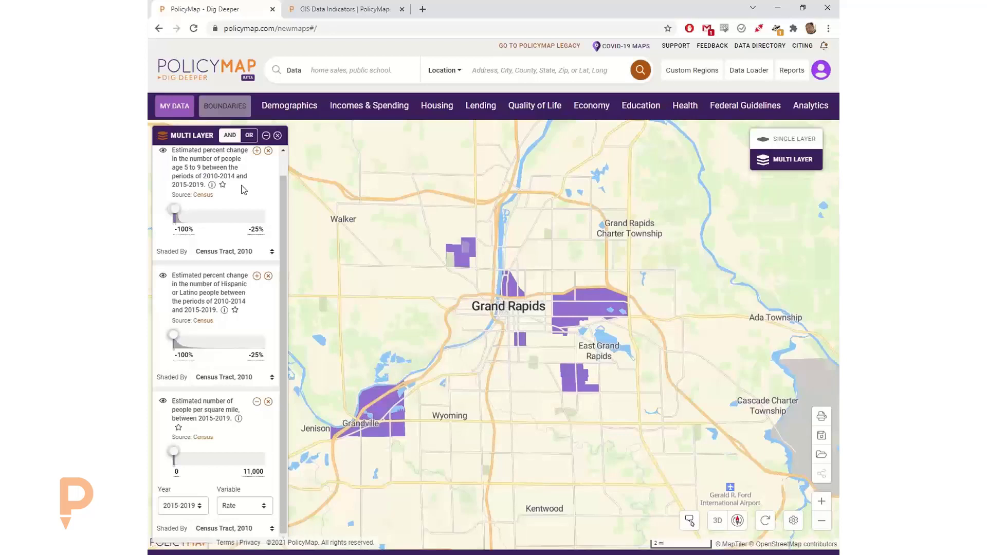
scroll(245, 208, up, 1)
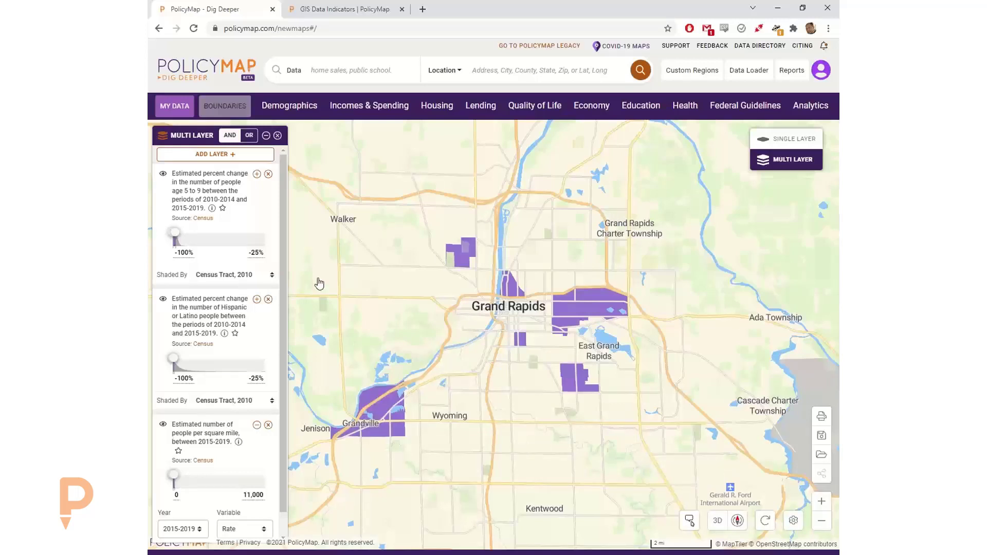
- Switch the layers to OR (overlapping) and check values in several downtown tracts
click(251, 135)
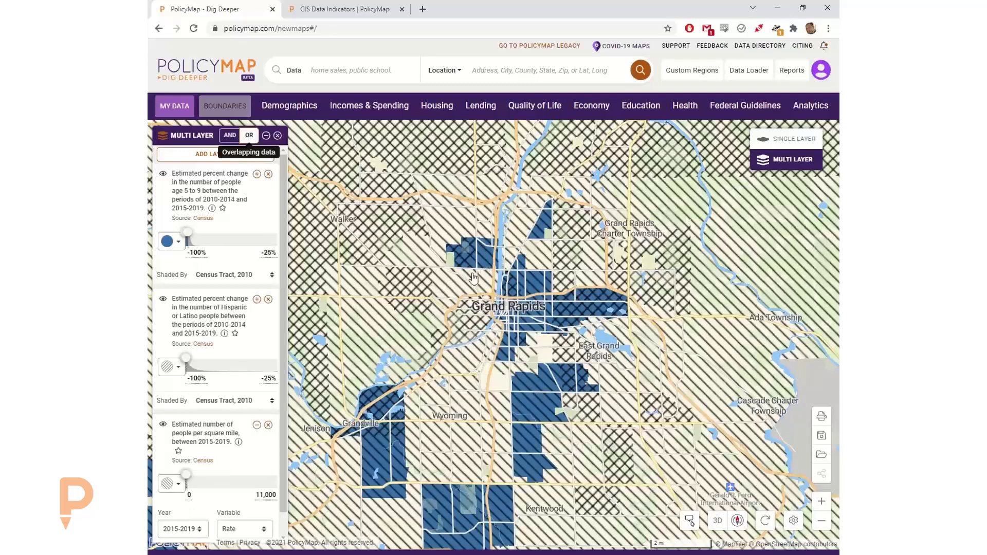
click(535, 289)
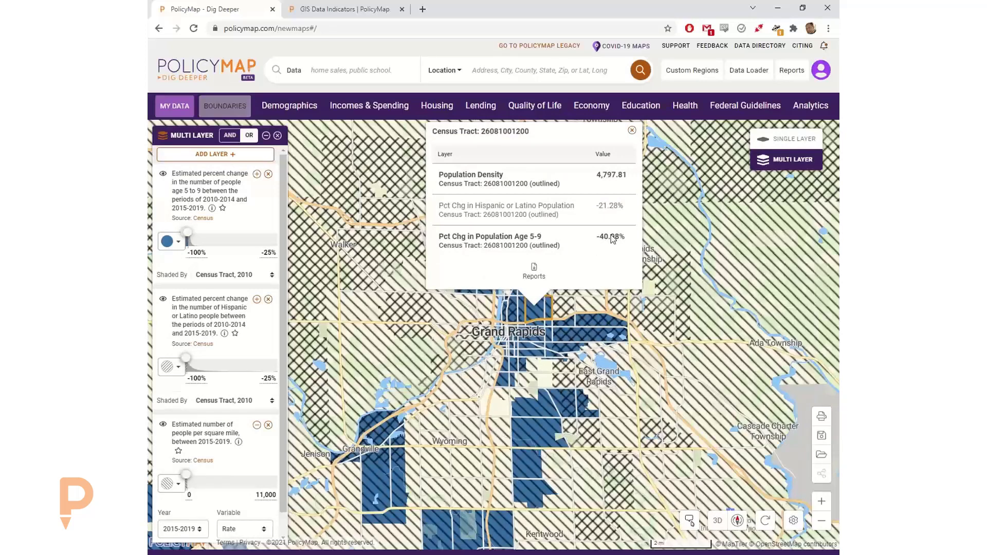
click(500, 415)
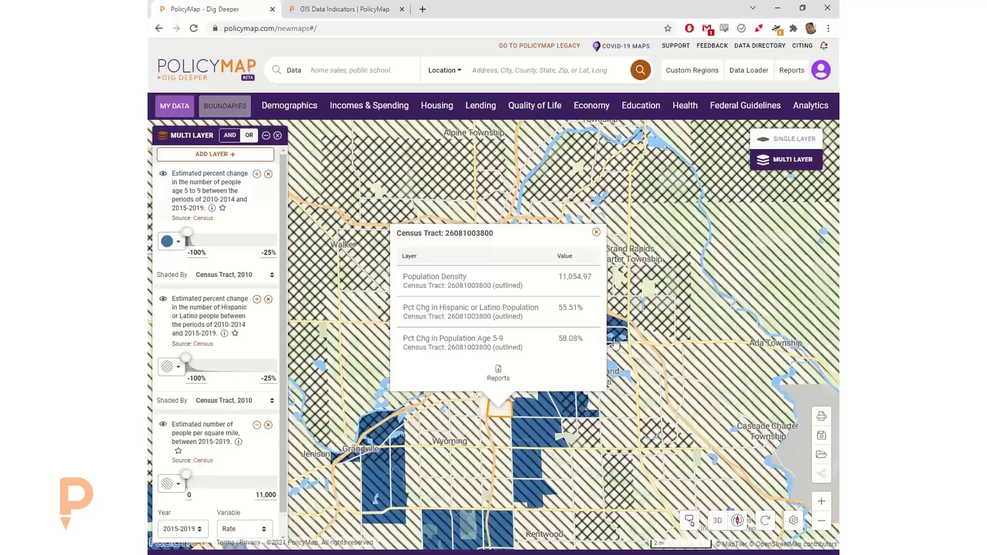
click(597, 233)
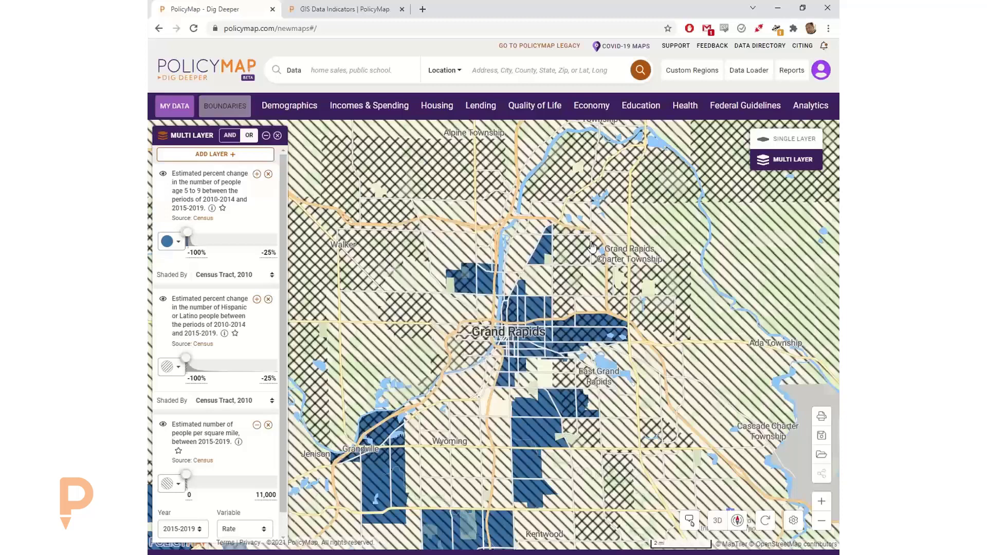
click(486, 403)
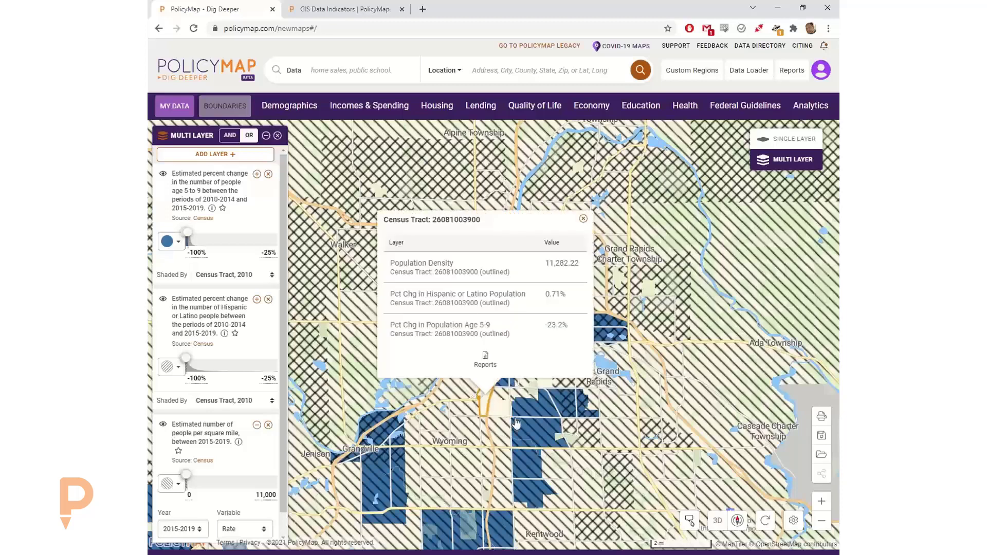
click(583, 219)
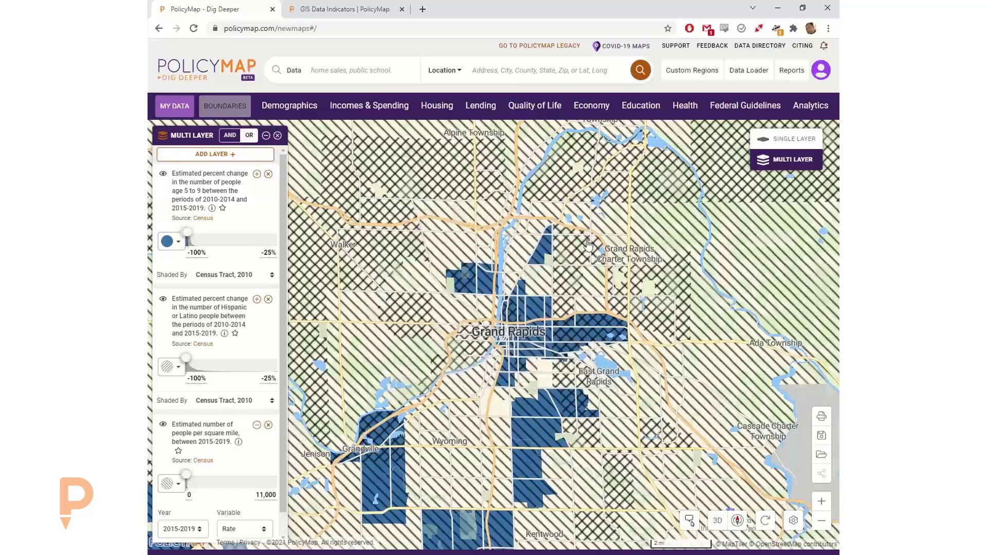
- Bring up the map image export window, trying and then cancelling a title
click(820, 419)
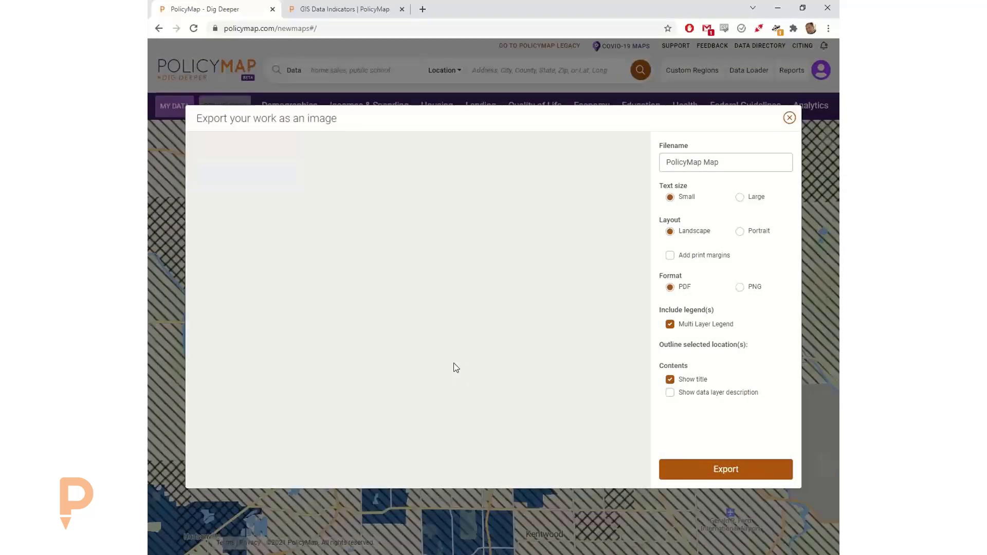
click(789, 115)
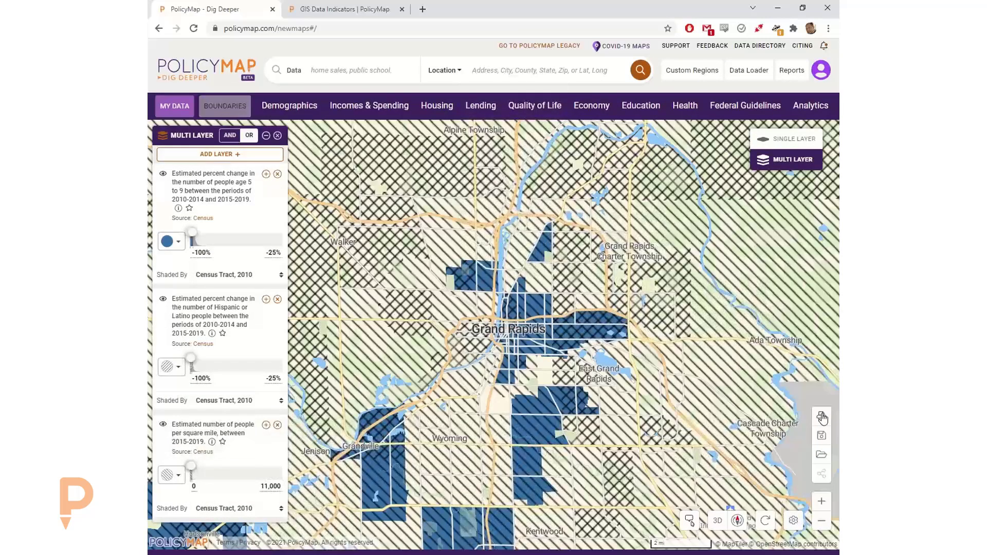
click(822, 418)
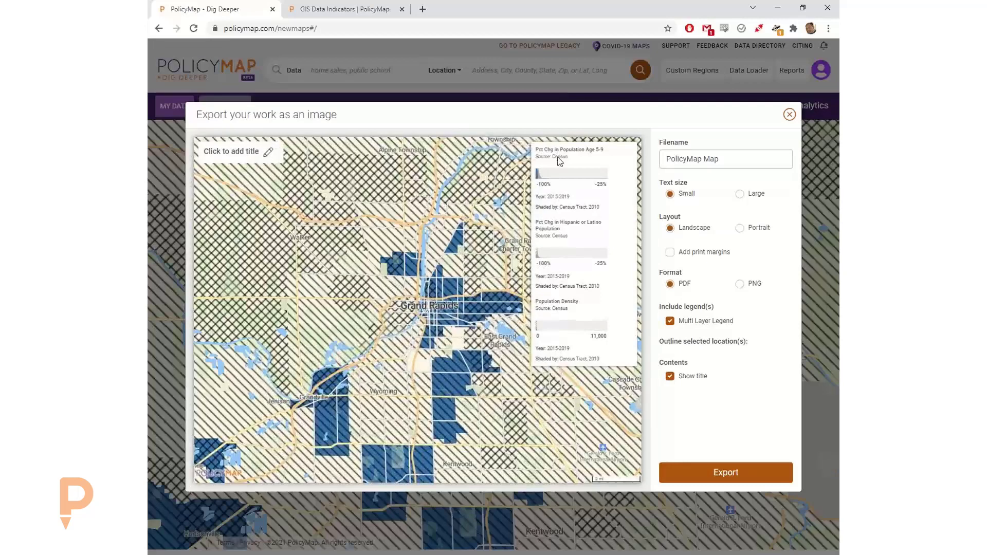
click(265, 151)
drag(260, 151, 209, 151)
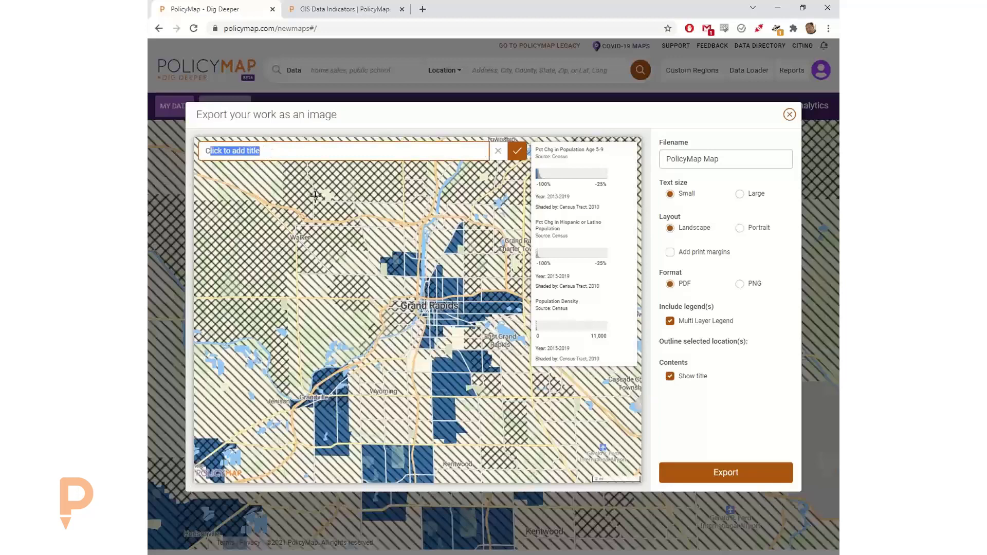
click(498, 152)
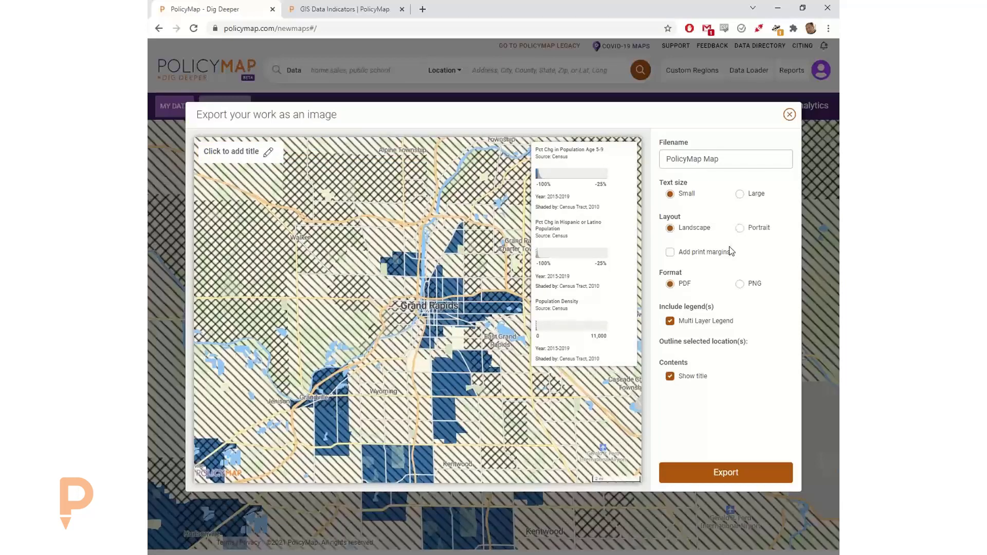
- Export the map as a landscape PNG and dismiss the download notice
click(738, 228)
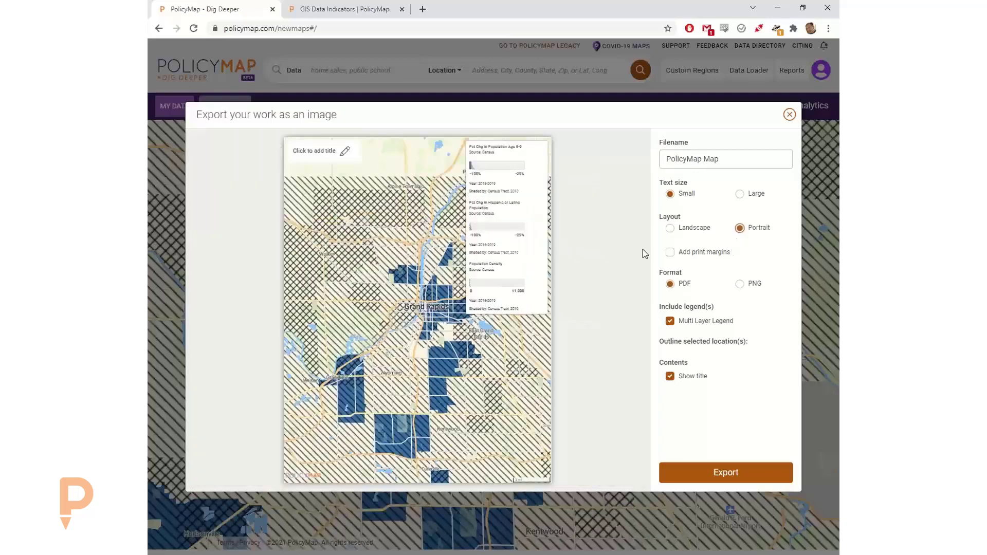
click(689, 228)
click(748, 285)
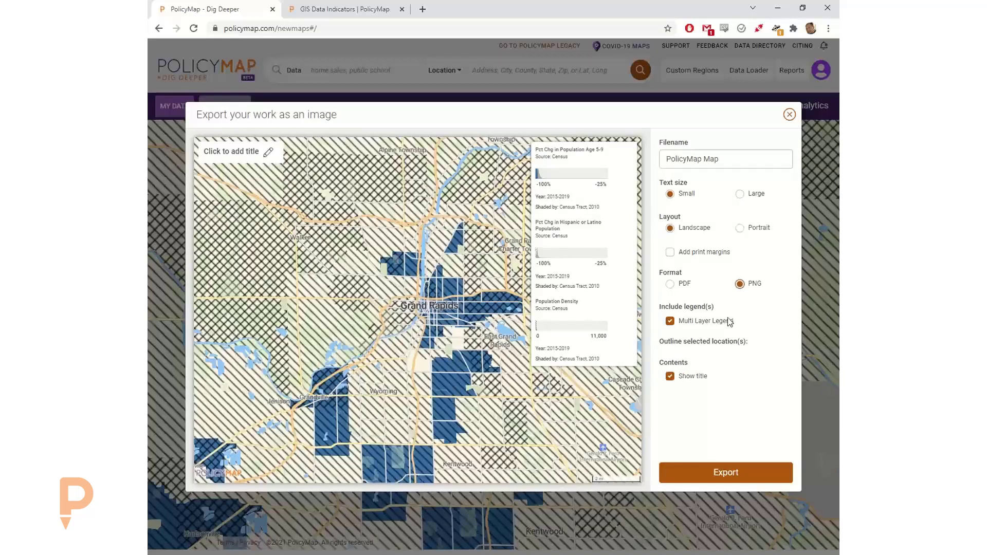
click(728, 472)
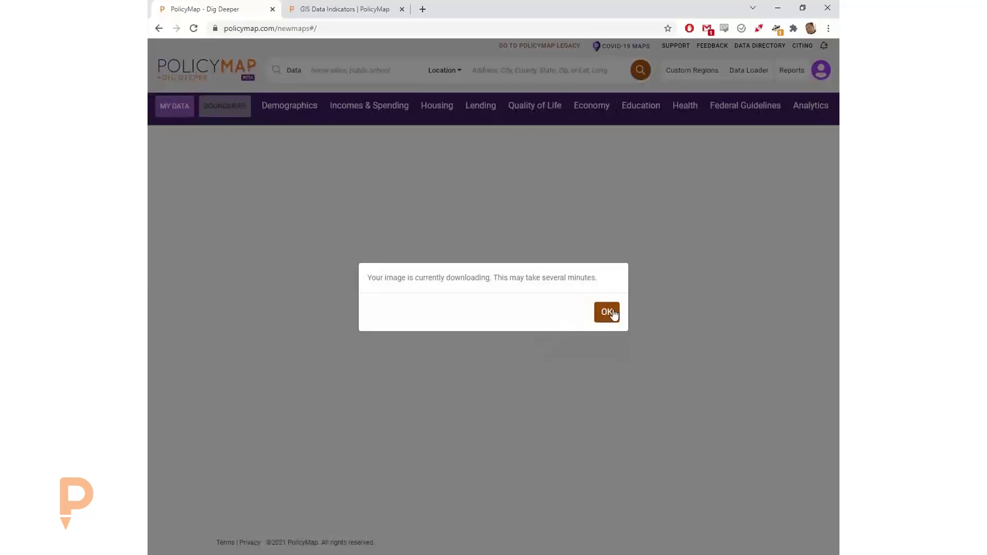
click(612, 314)
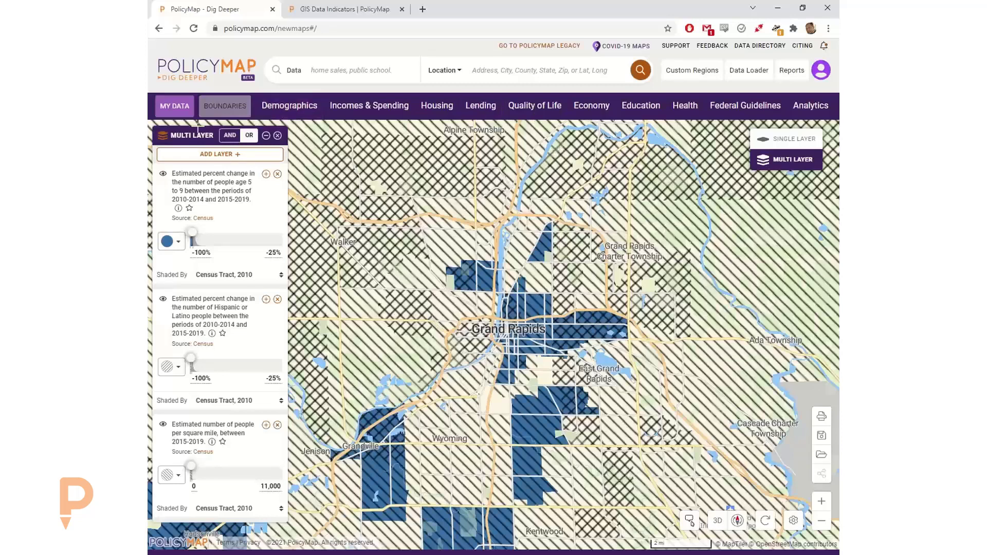
- Switch back to AND, then leave multi-layer mode choosing 'None, show a blank map'
click(229, 137)
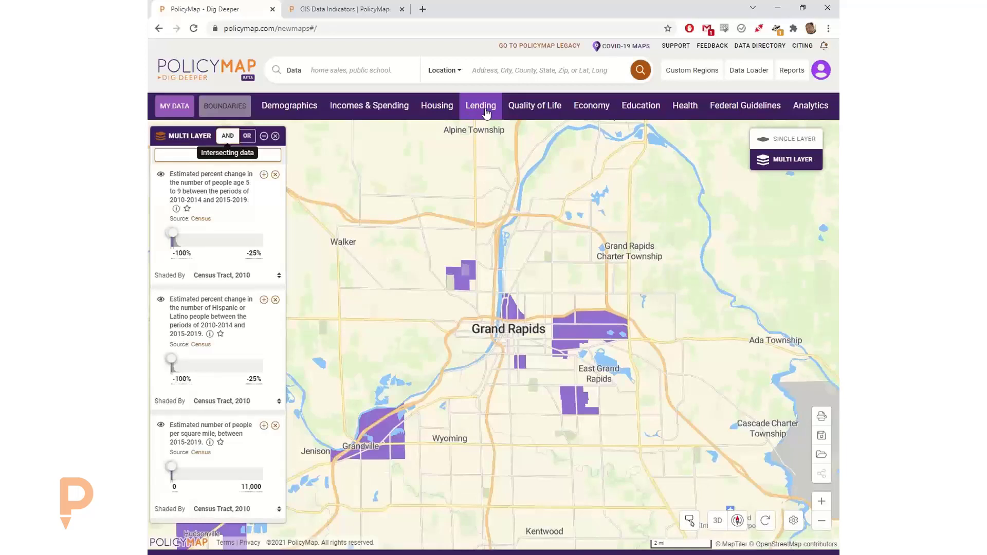
click(793, 144)
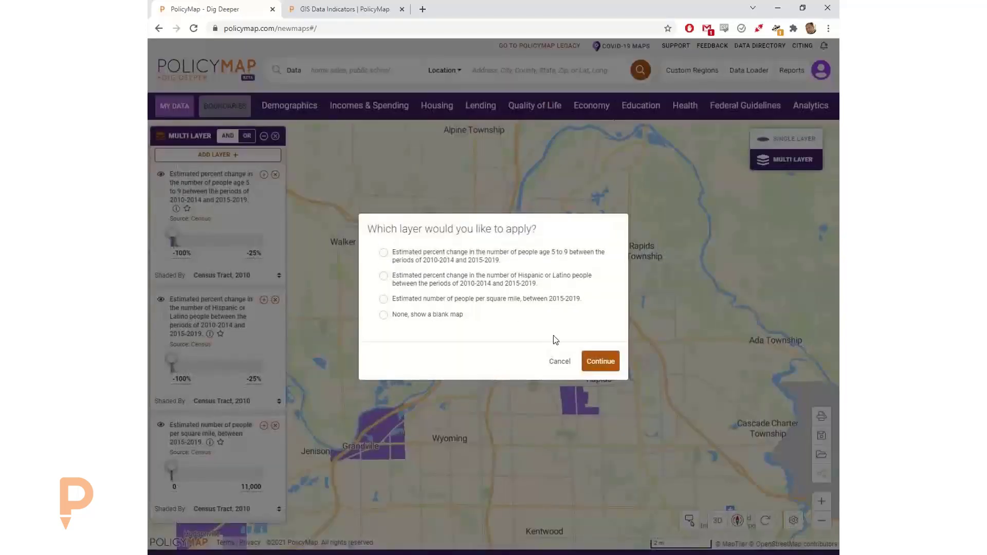
click(424, 316)
click(600, 361)
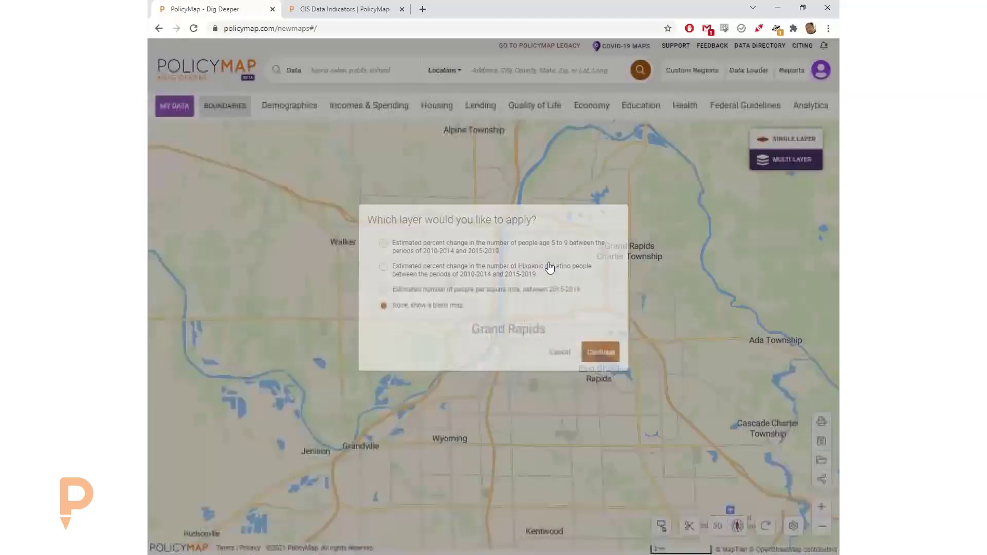
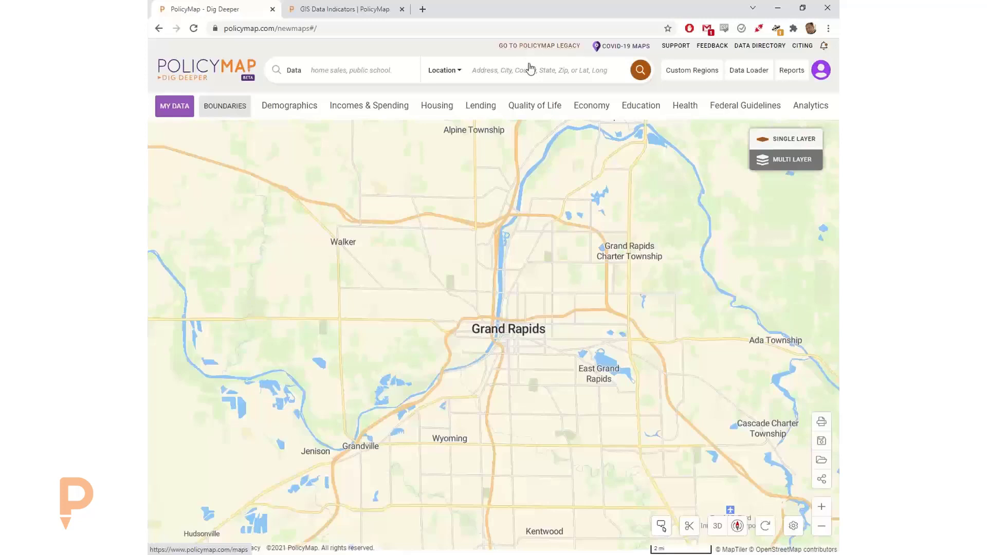
- Switch to PolicyMap Legacy, dismissing the Dig Deeper announcement and the notifications panel
click(524, 46)
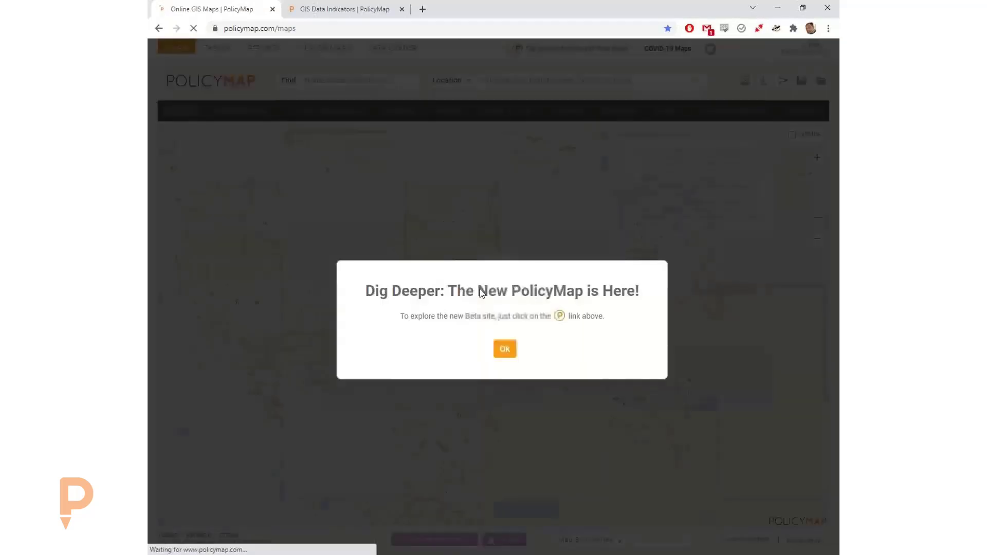
click(501, 327)
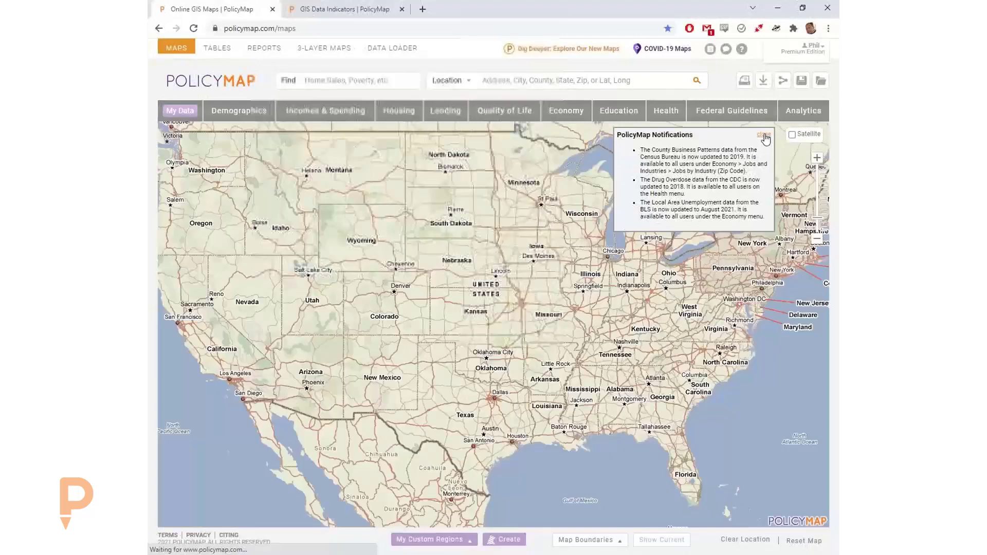
click(763, 134)
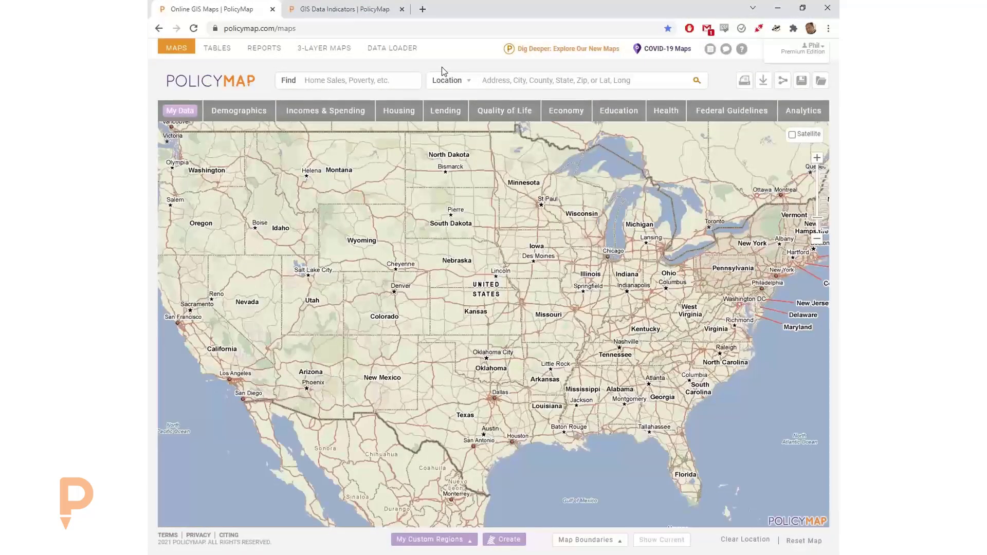
- Start a spreadsheet-of-points upload named '2021012 Sites', visible to Myself Only
click(385, 51)
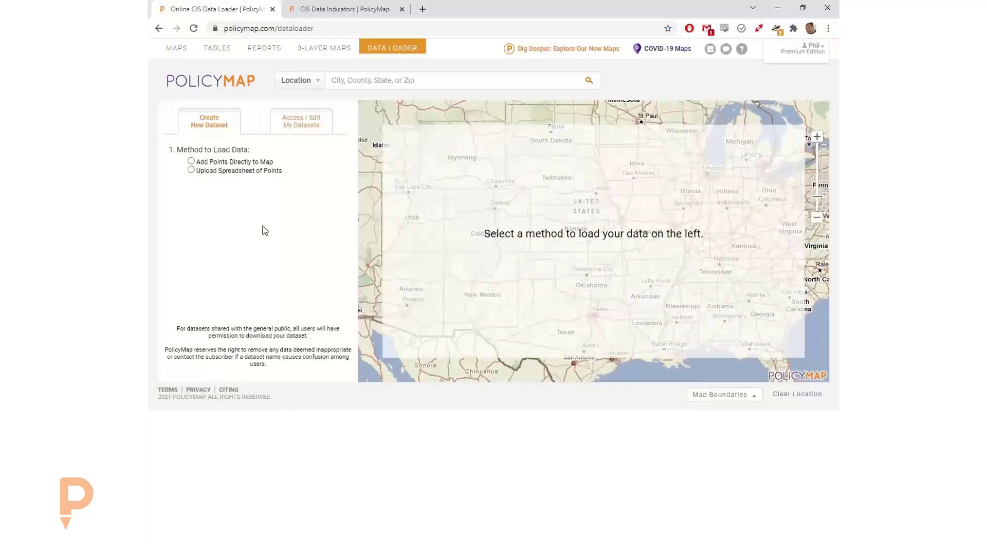
click(224, 173)
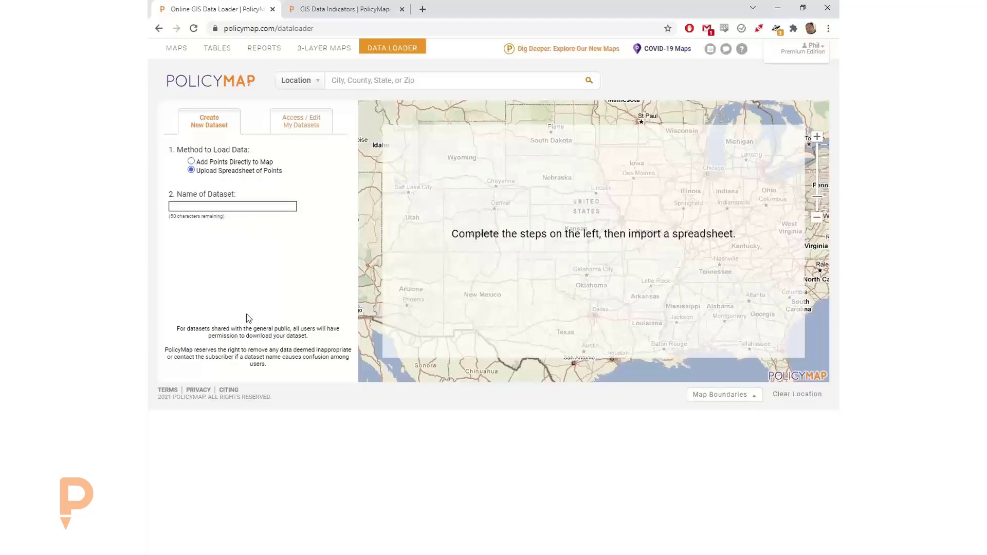
click(226, 204)
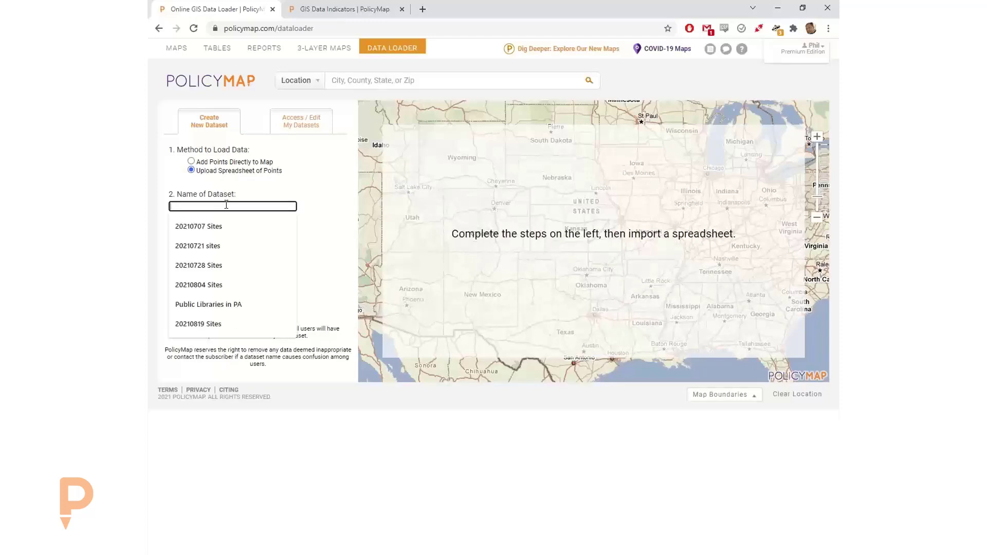
click(216, 226)
drag(188, 207, 246, 207)
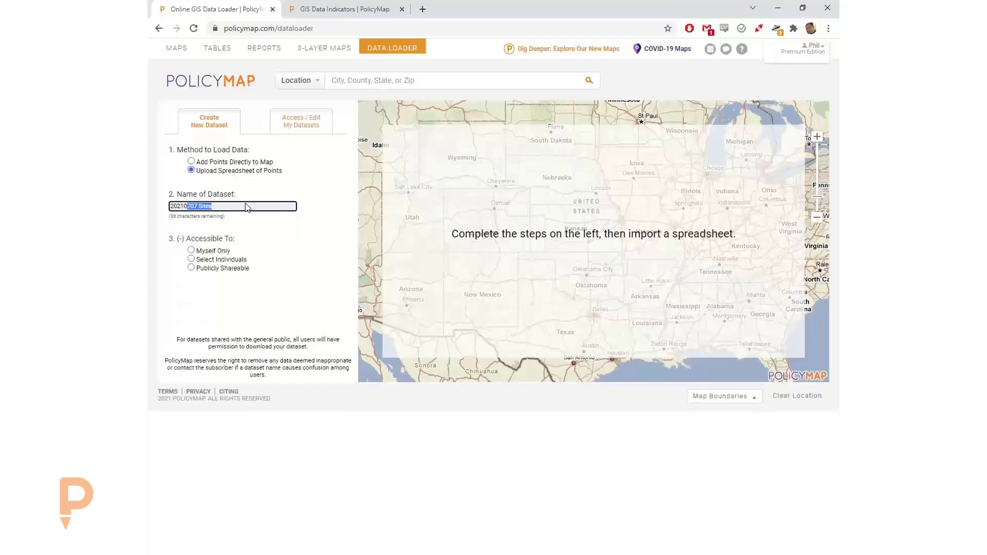
key(BackSpace)
key(BackSpace)
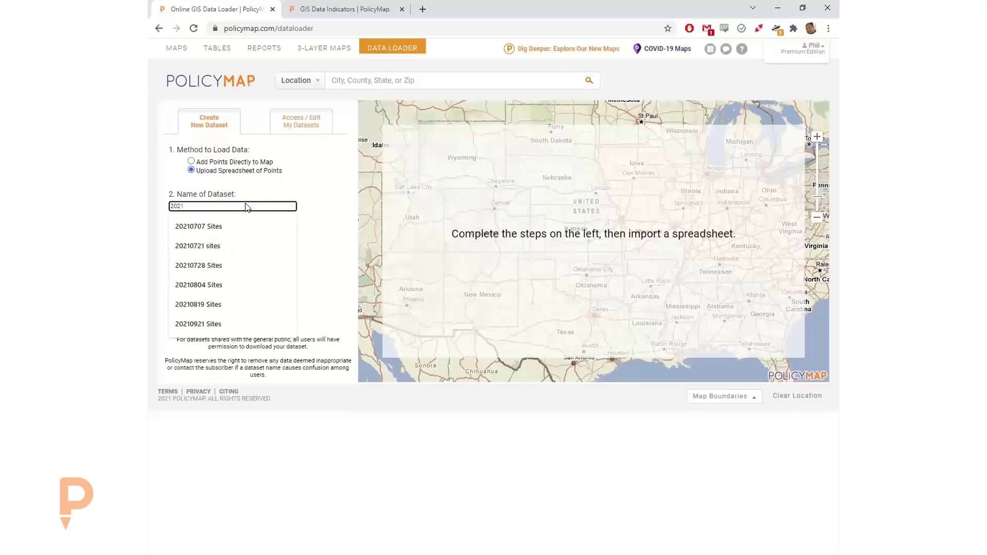
text(012 Sites)
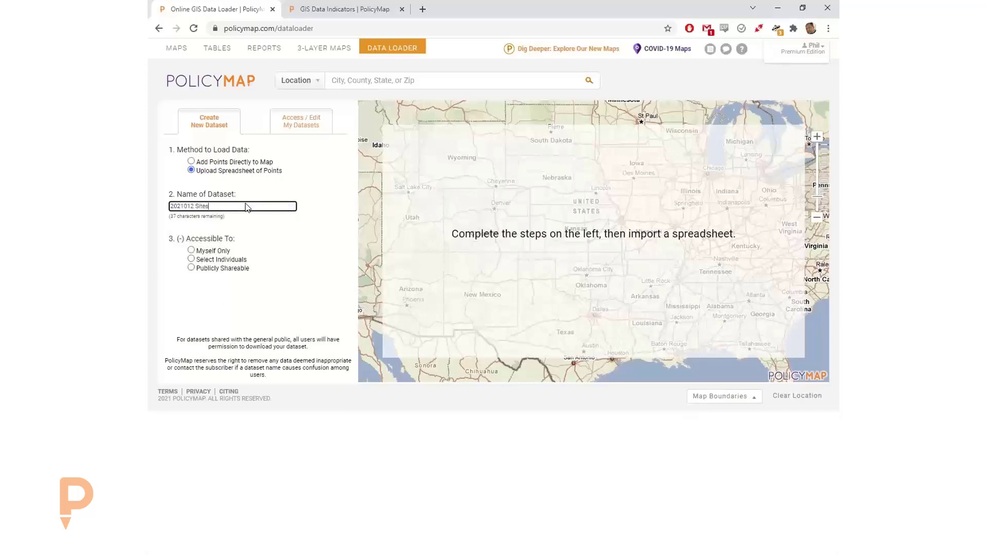
click(199, 252)
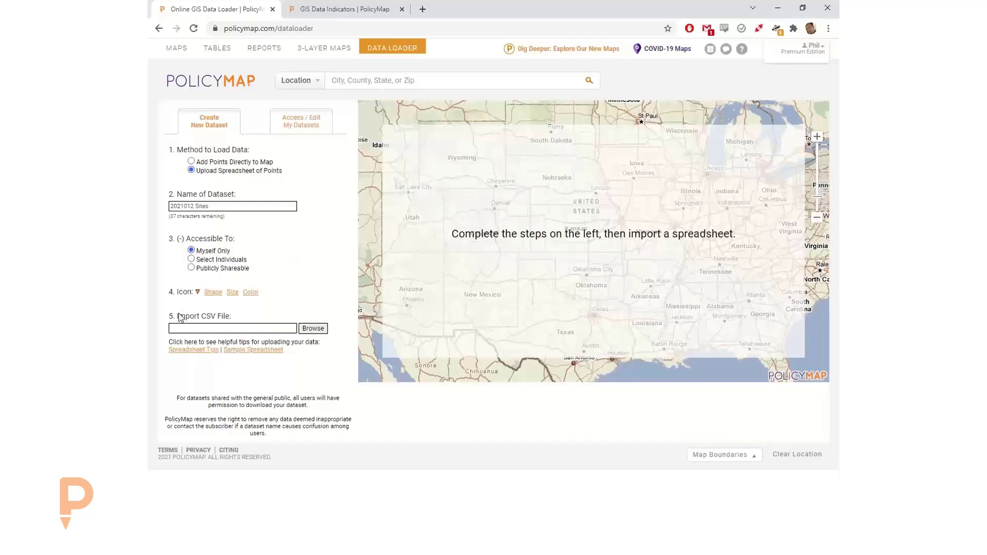
- Style the point icon as a blue-green circle and browse for the spreadsheet
click(212, 292)
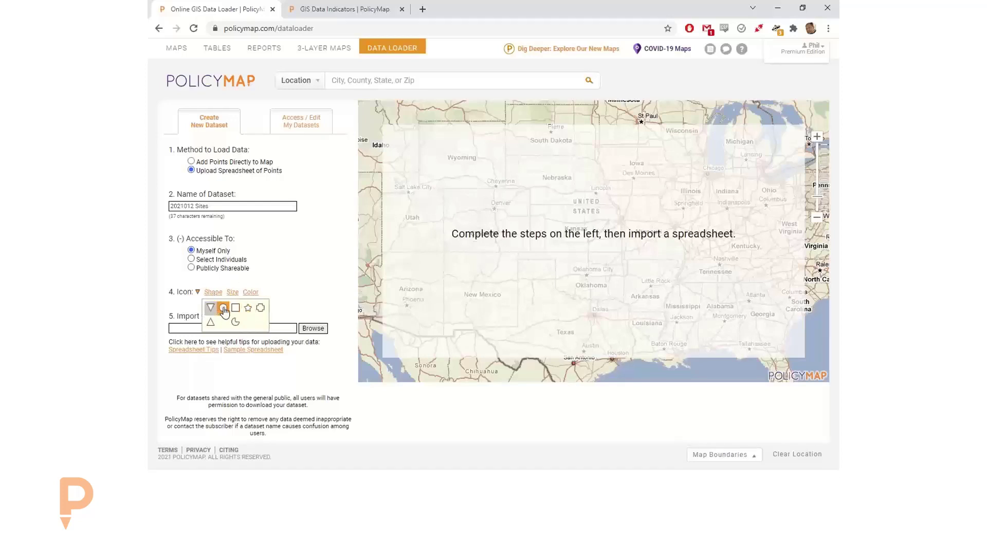
click(252, 307)
click(232, 292)
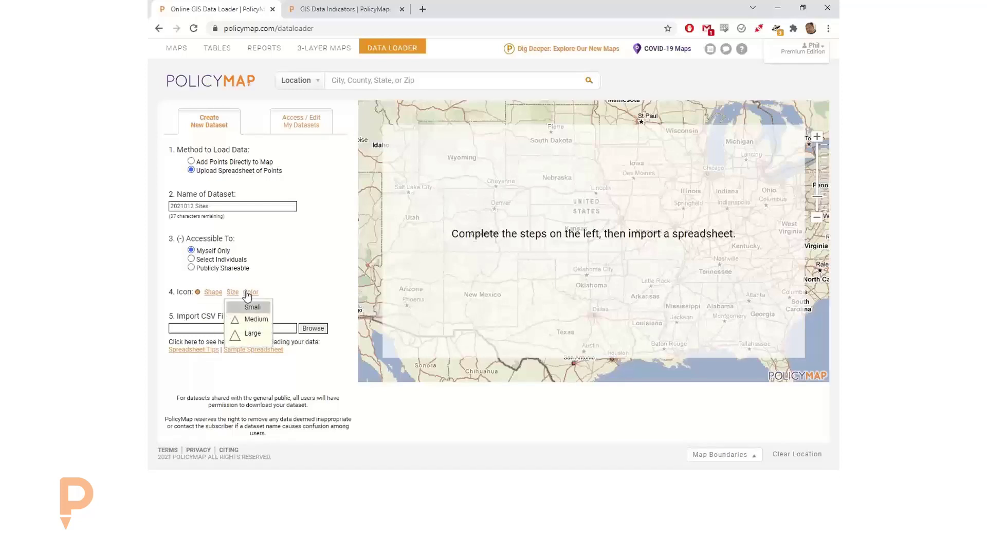
click(251, 292)
click(263, 310)
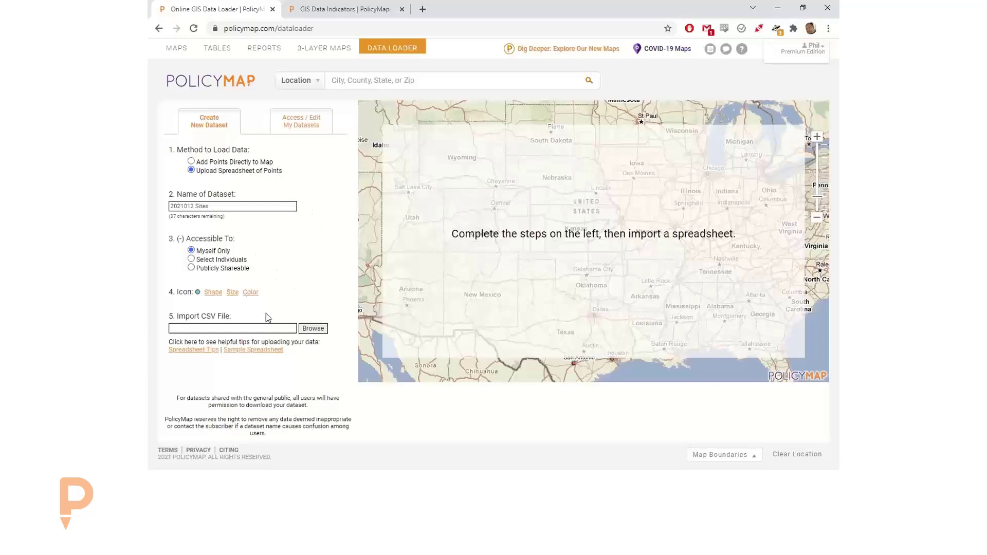
click(312, 329)
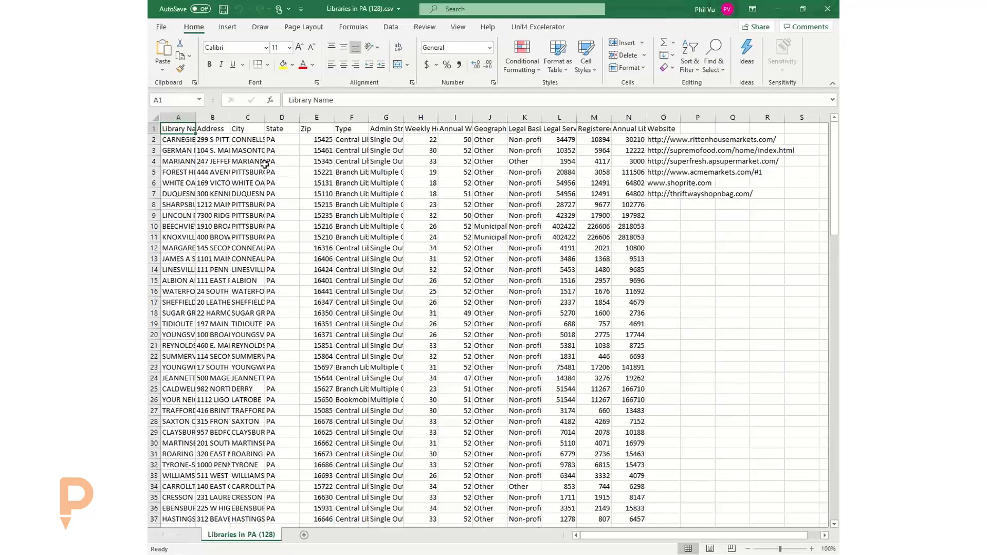
- Widen the Library Name column and fill the Address-to-Zip headers (B1:E1) yellow
drag(196, 117, 265, 122)
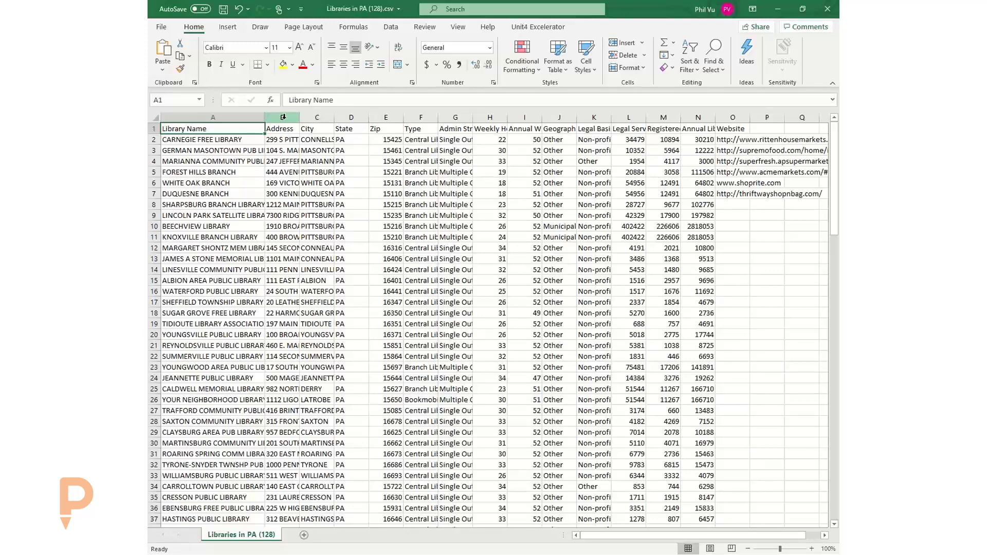
drag(282, 129, 388, 125)
click(283, 65)
click(298, 162)
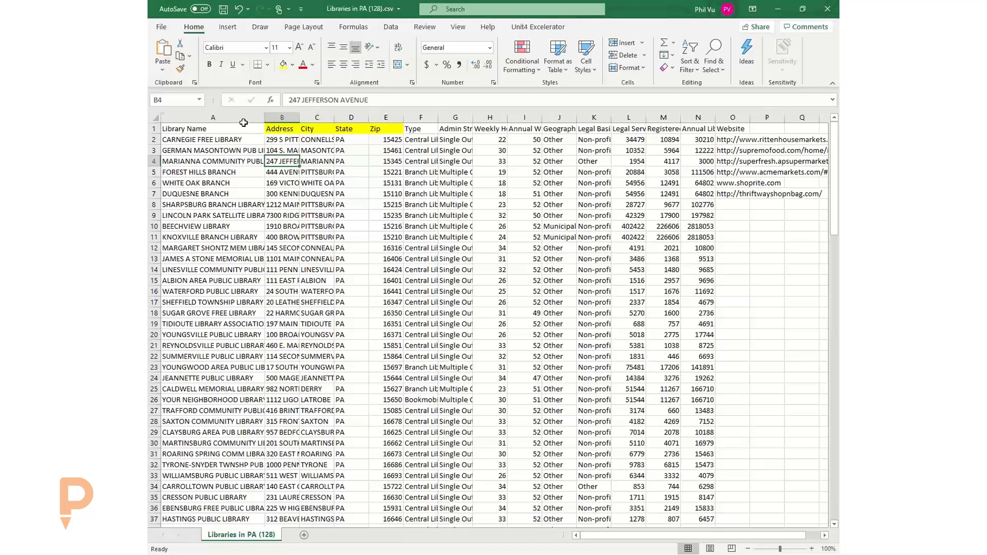
- Review the table by selecting the data columns, location headers and first rows
click(218, 128)
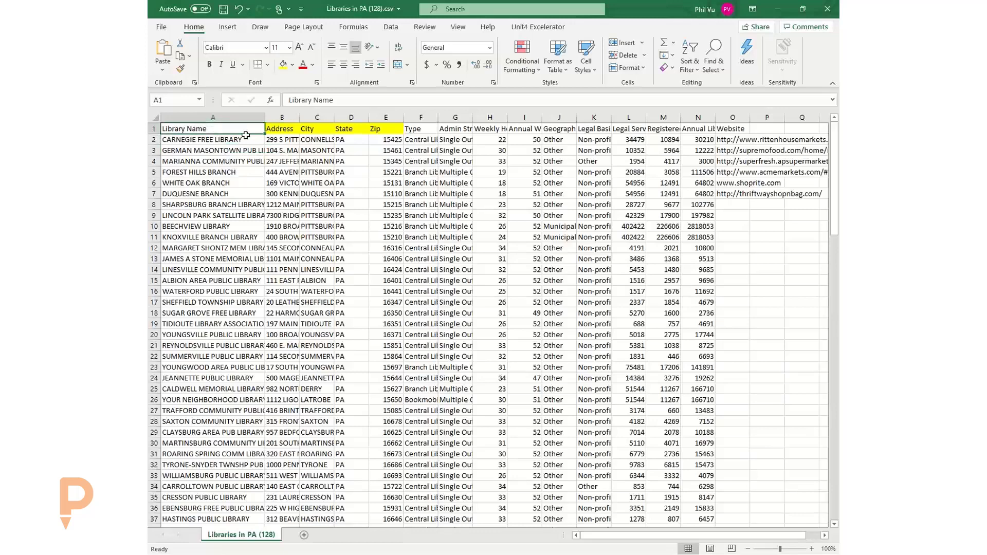
click(423, 129)
key(ctrl+shift+End)
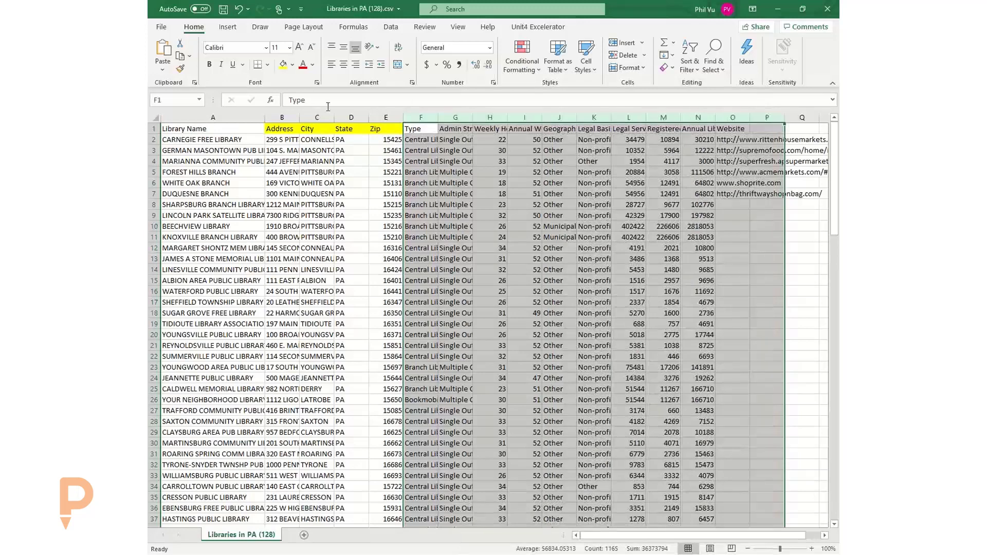
click(237, 118)
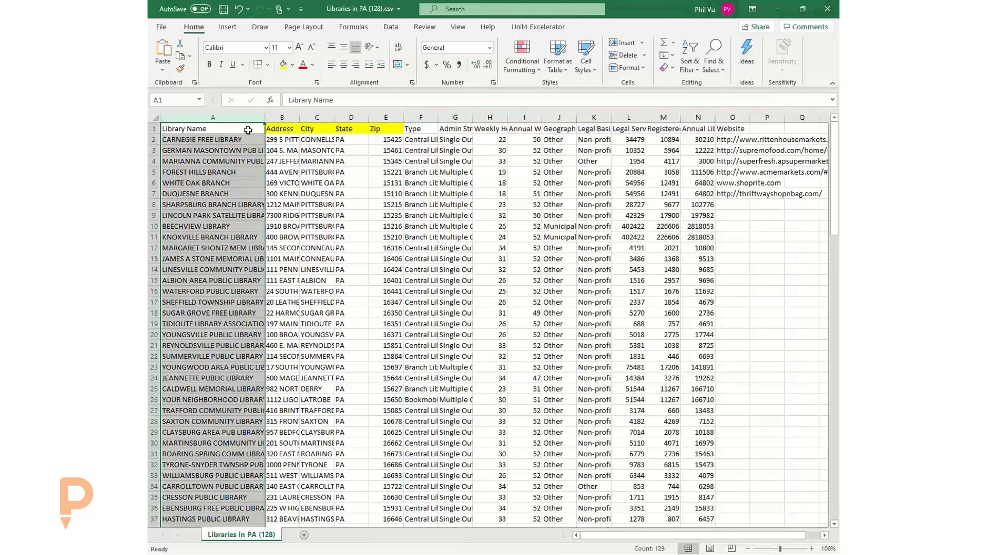
drag(282, 128, 396, 126)
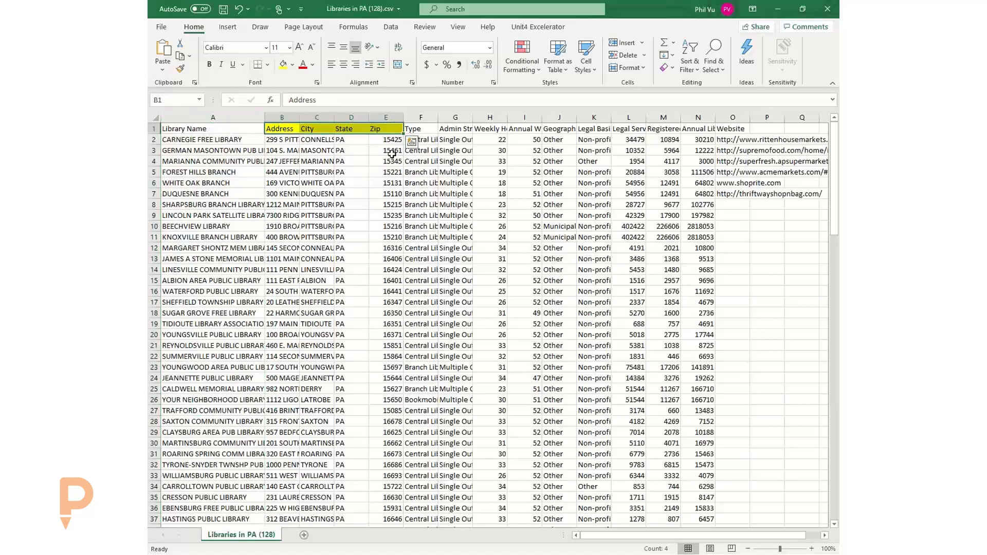
click(366, 201)
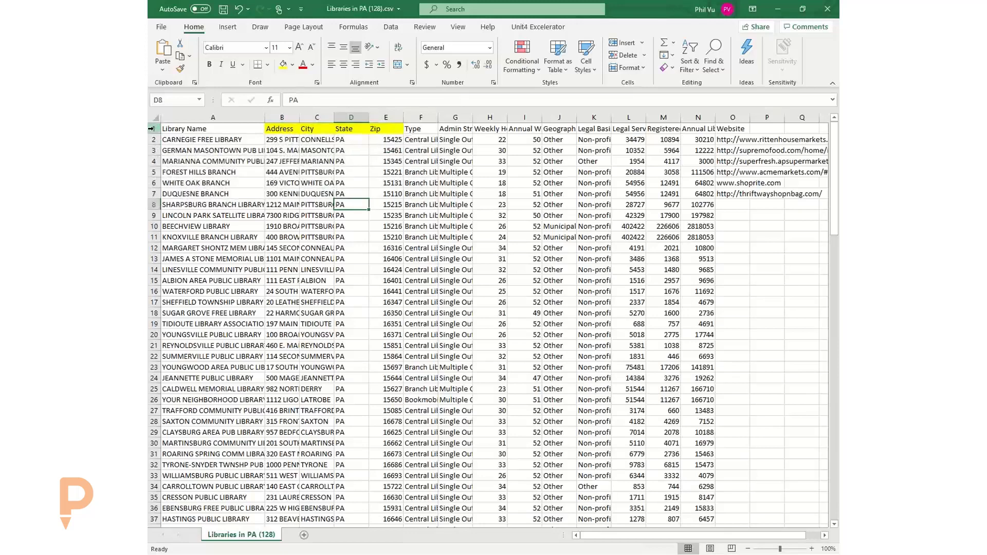
drag(152, 129, 182, 309)
click(215, 237)
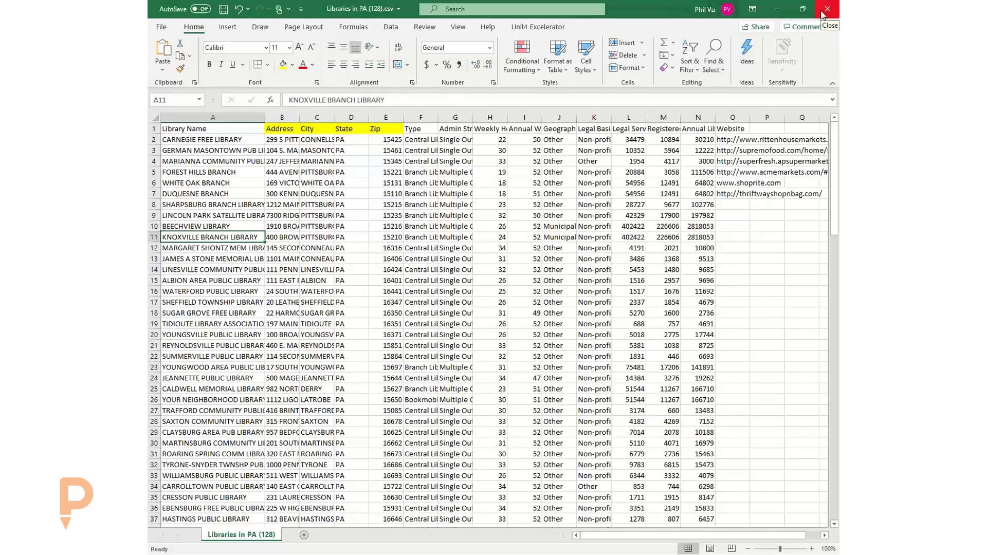
- Import Libraries in PA (128).csv from Desktop > Data Loader Webinar into PolicyMap
click(777, 10)
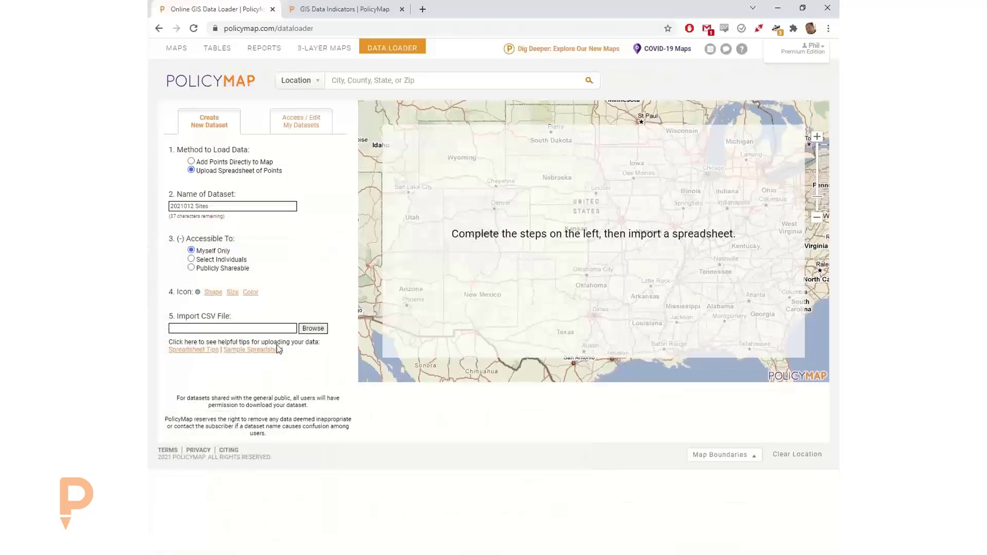
click(312, 331)
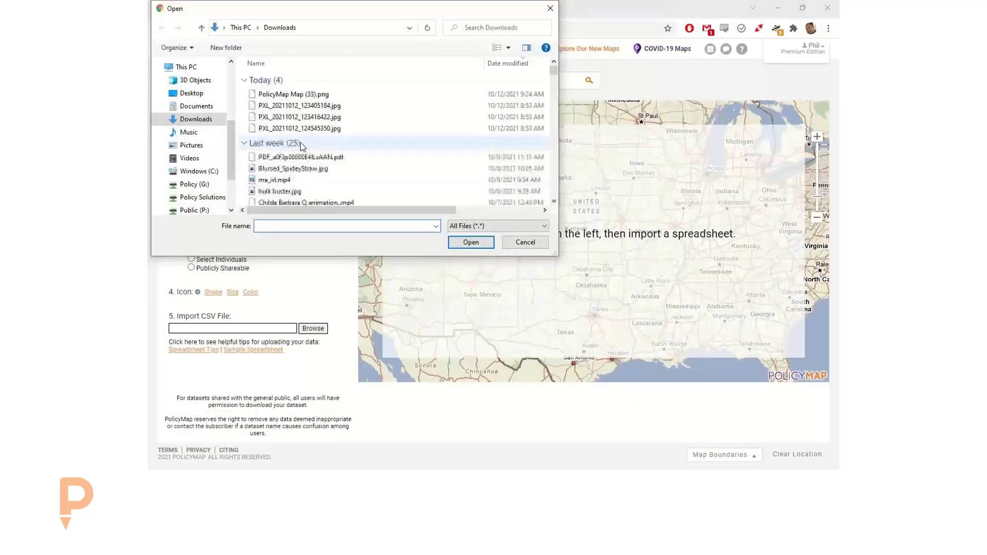
click(191, 93)
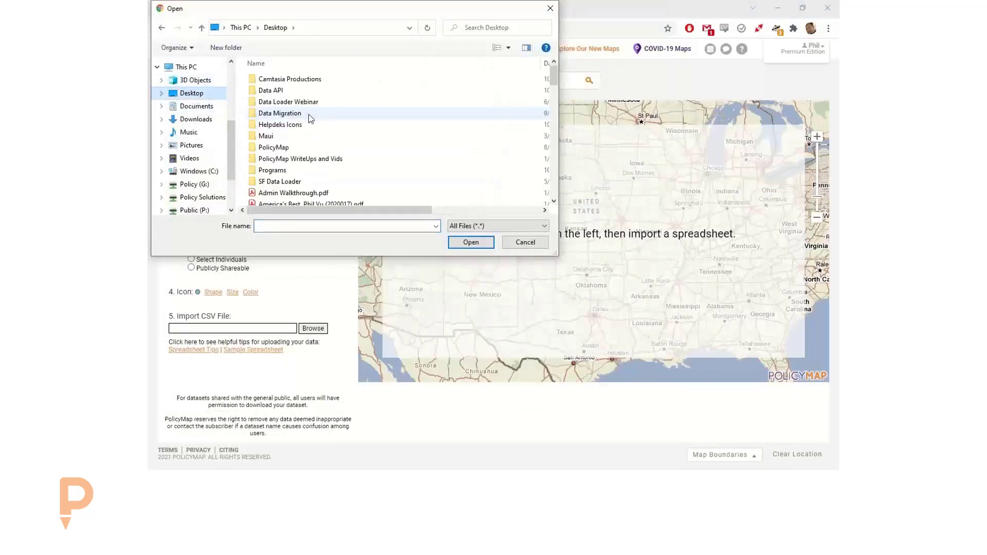
double_click(288, 102)
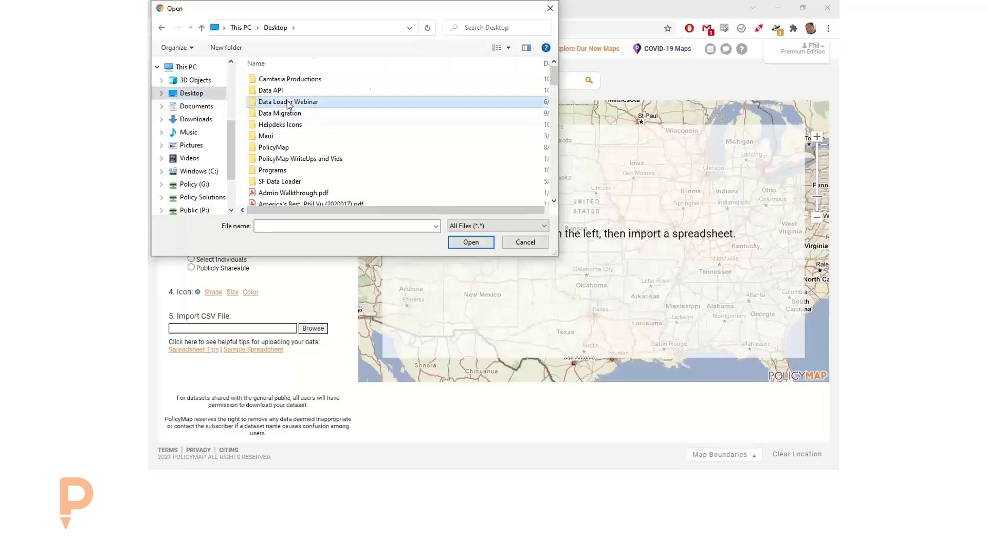
scroll(319, 181, down, 2)
click(304, 177)
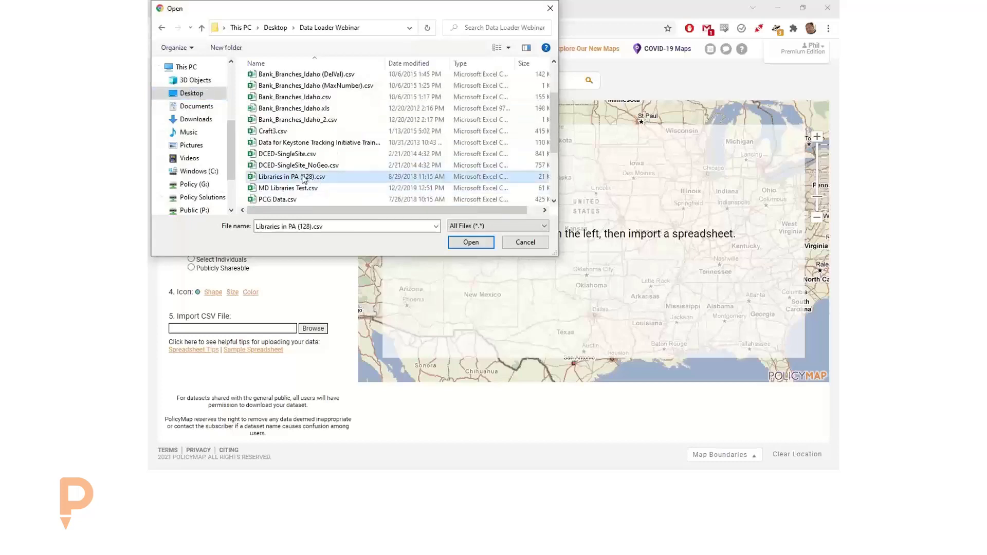
click(450, 242)
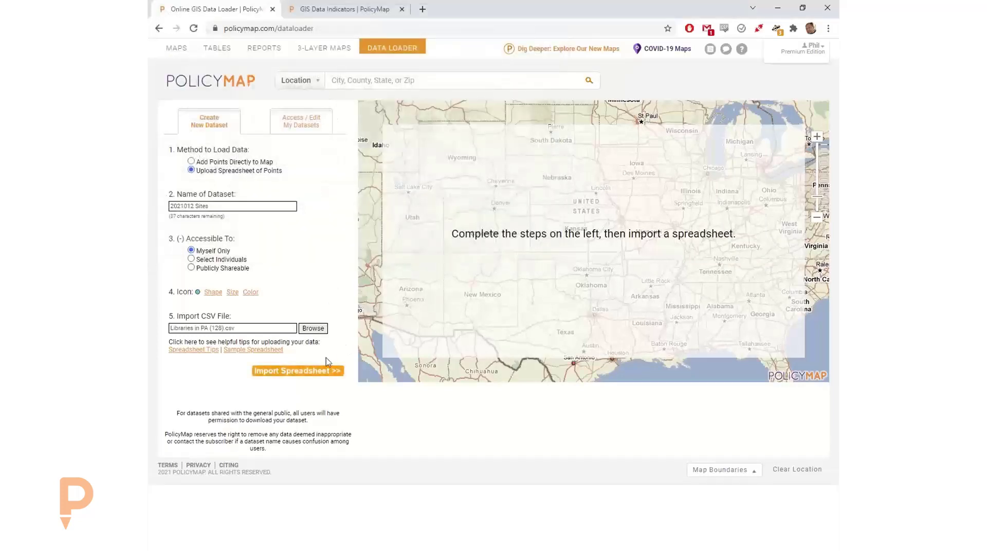
click(292, 372)
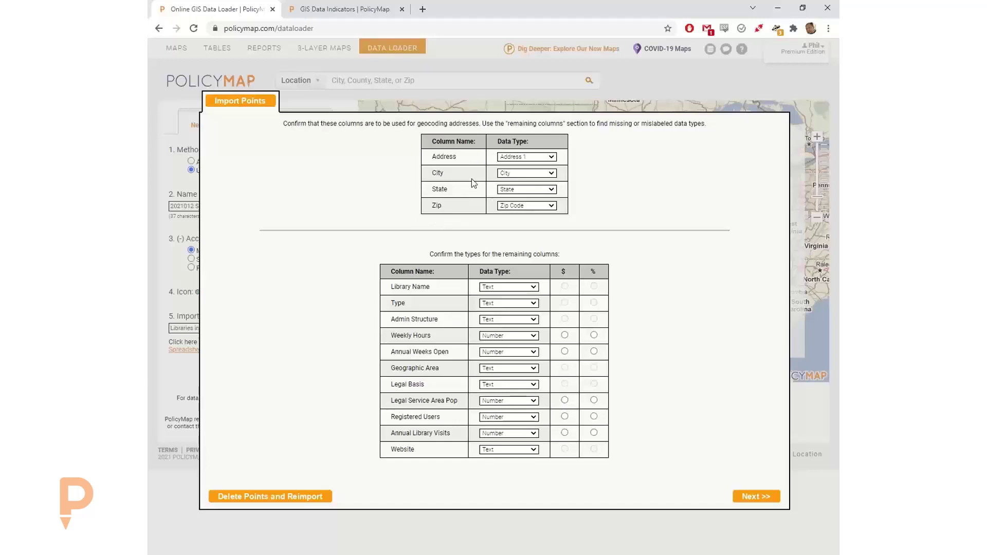
- Keep the Weekly Hours column's data type as Number
click(509, 337)
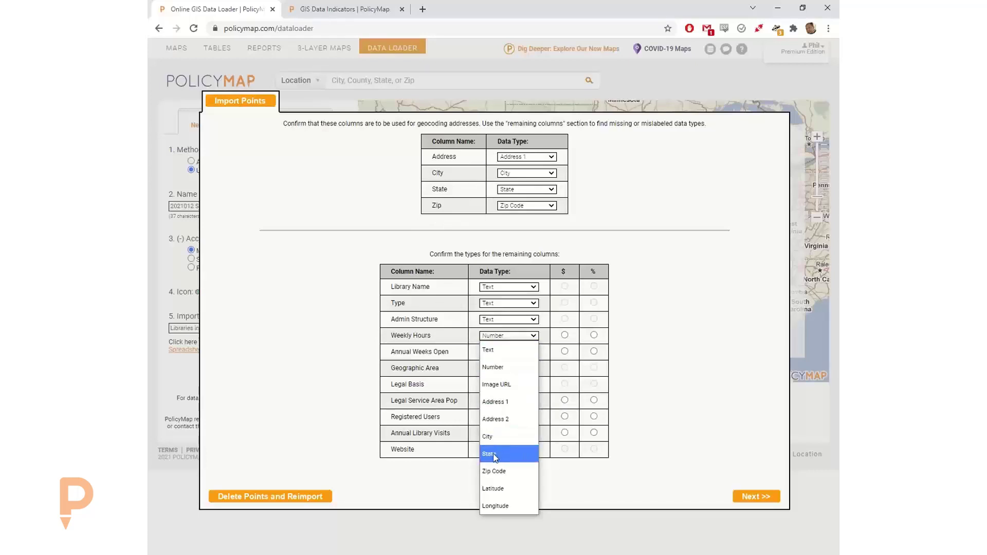
click(652, 412)
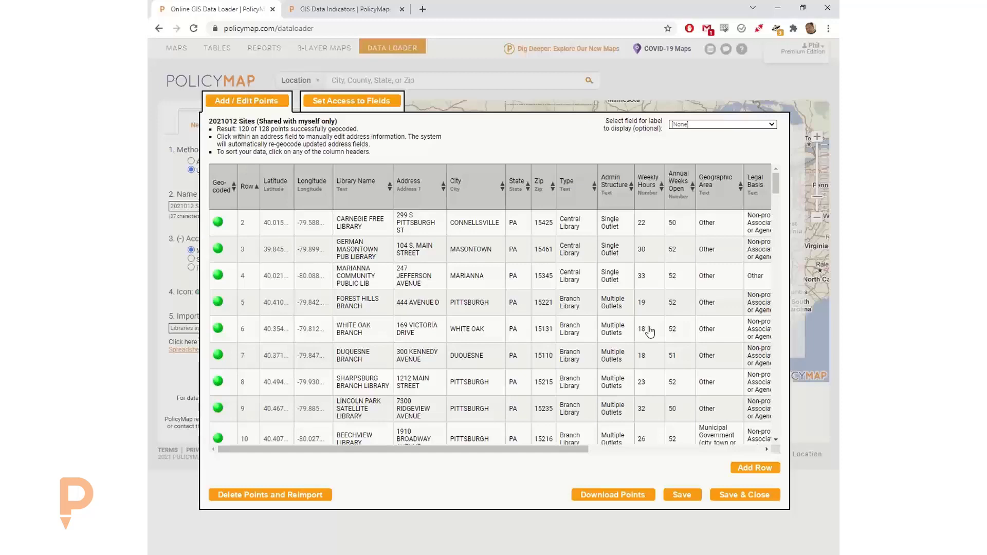
- Sort the geocoded sites table by Address, then State, then Library Name
drag(453, 447, 418, 452)
drag(257, 129, 272, 125)
click(267, 129)
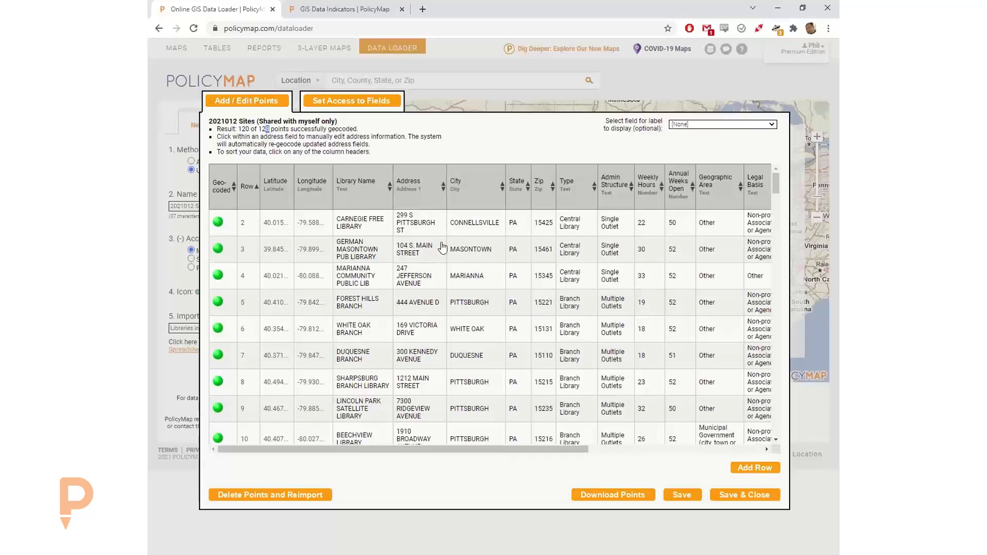
click(413, 184)
click(518, 184)
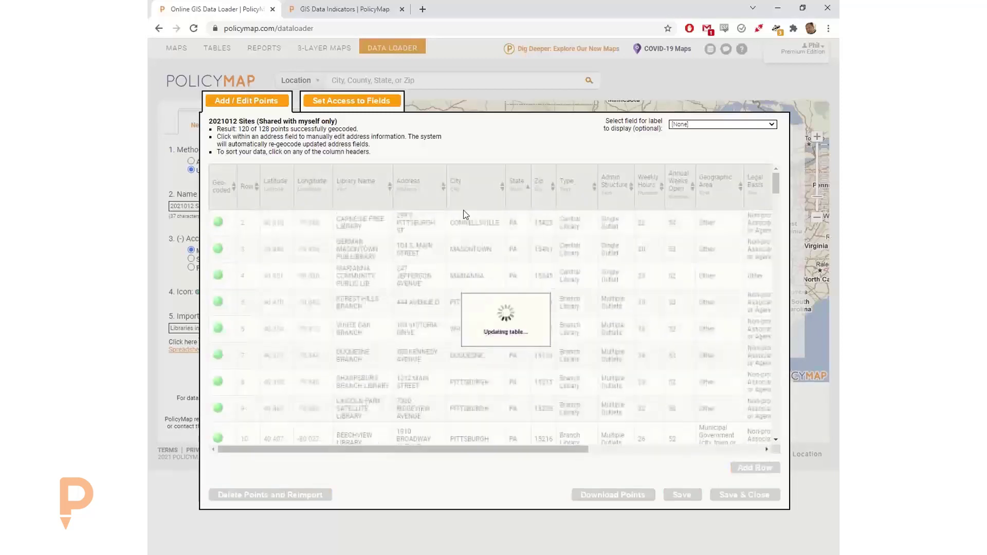
click(358, 184)
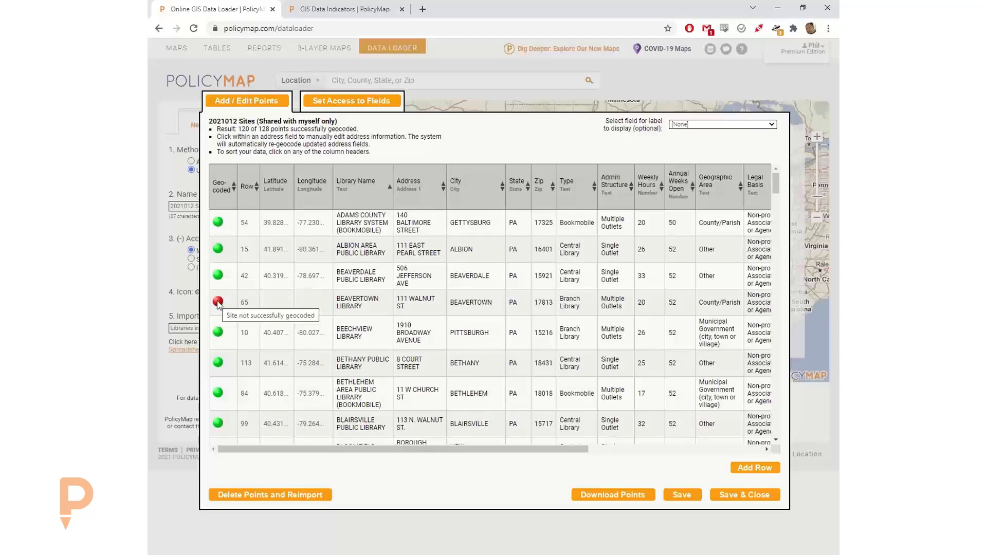
- List failed sites first and correct row 88 to '131 S Main', zip 19107
click(219, 191)
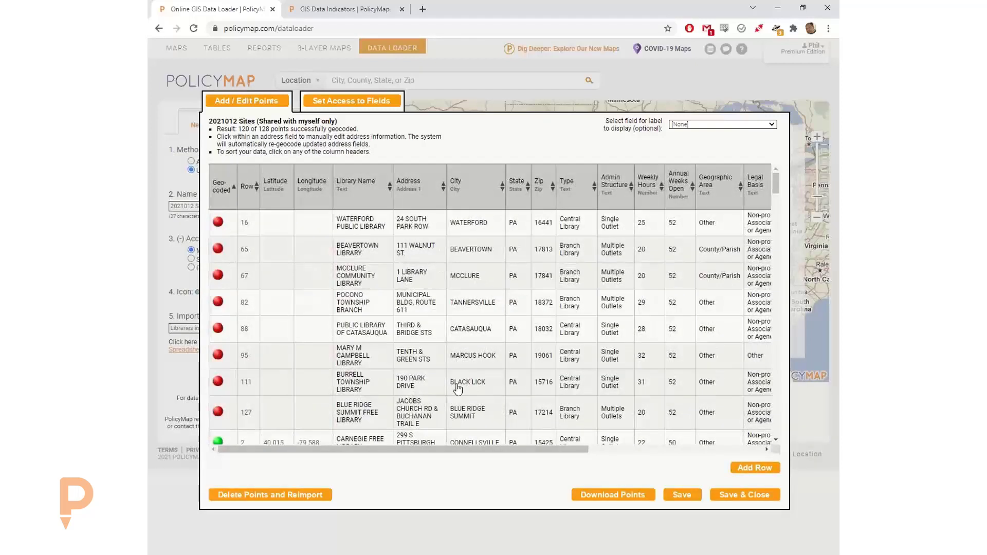
click(410, 325)
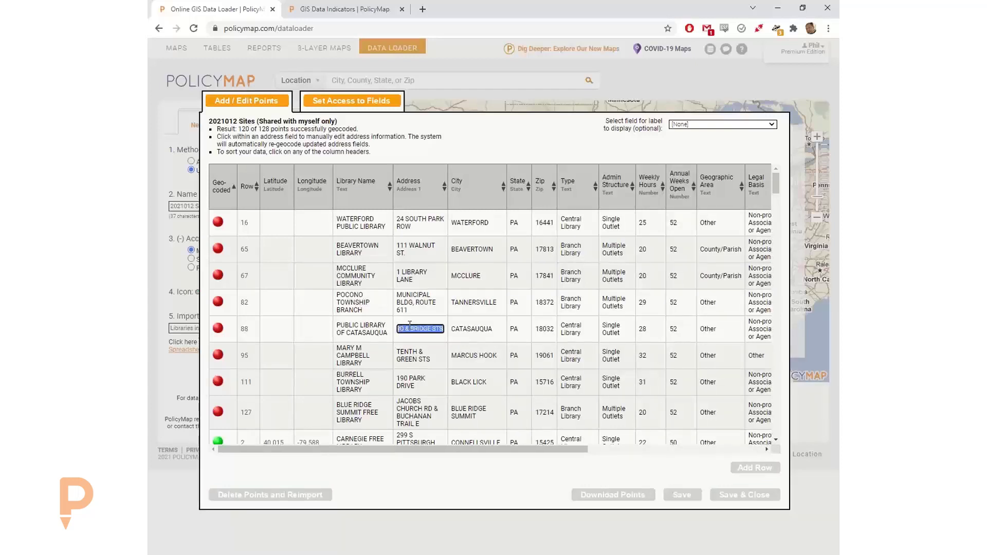
text(131)
text( S Main)
key(Tab)
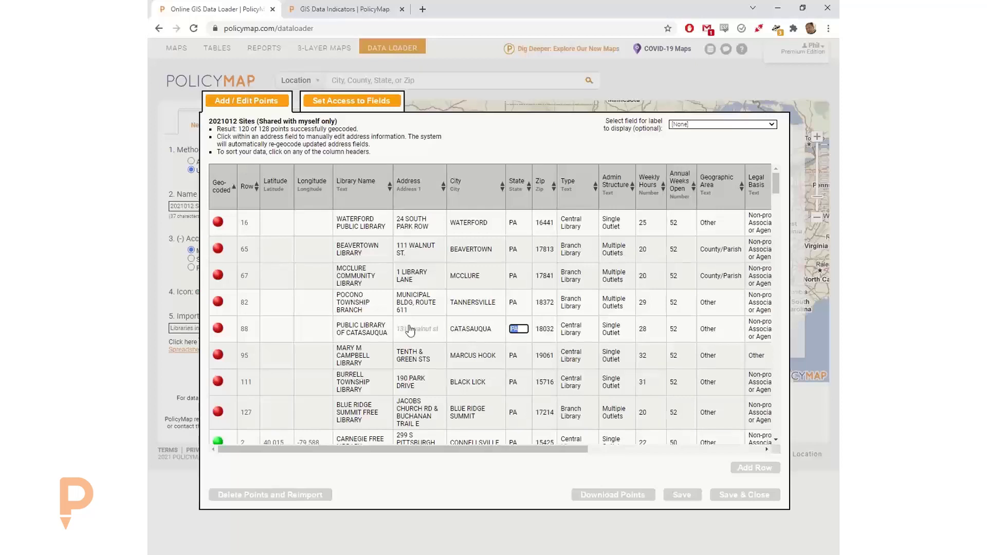
text(19107)
key(Return)
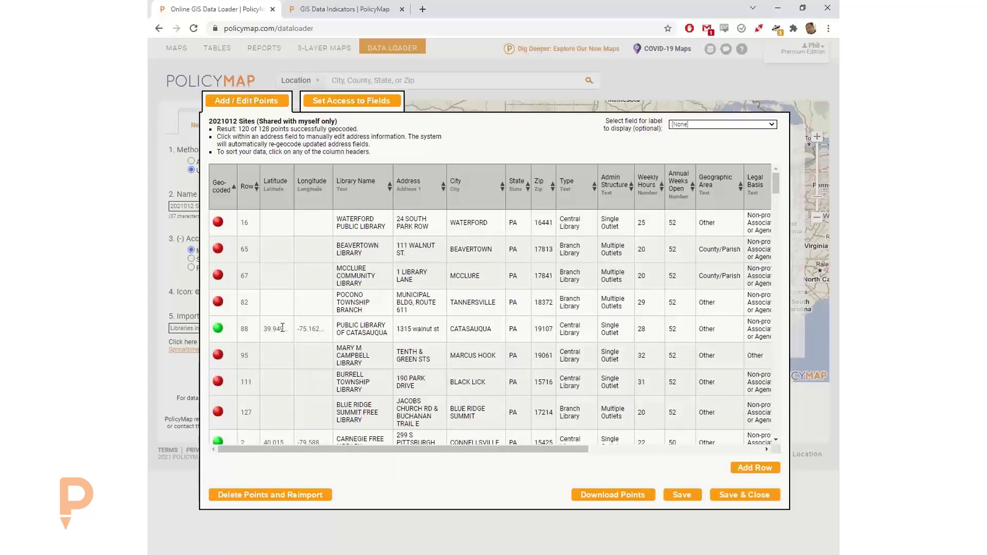
- Correct row 82 to '1700 market', zip 19103, and save the dataset
click(408, 303)
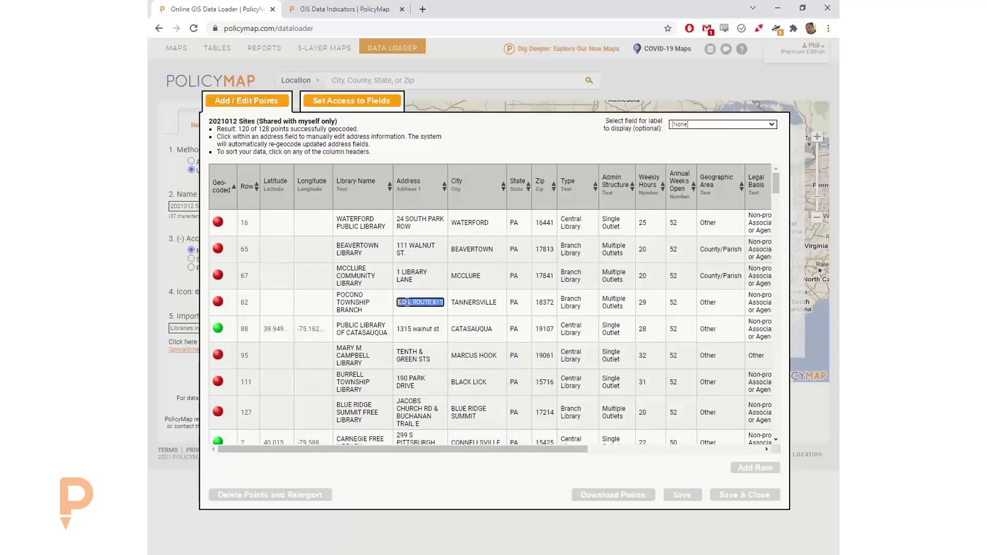
text(1500 market)
key(Tab)
key(Tab)
key(Tab)
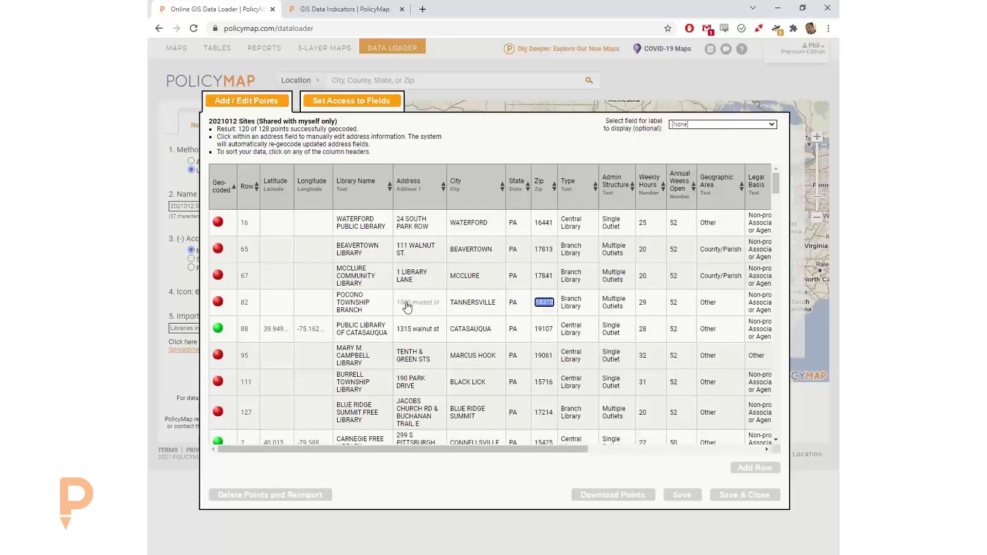
text(19103)
key(Return)
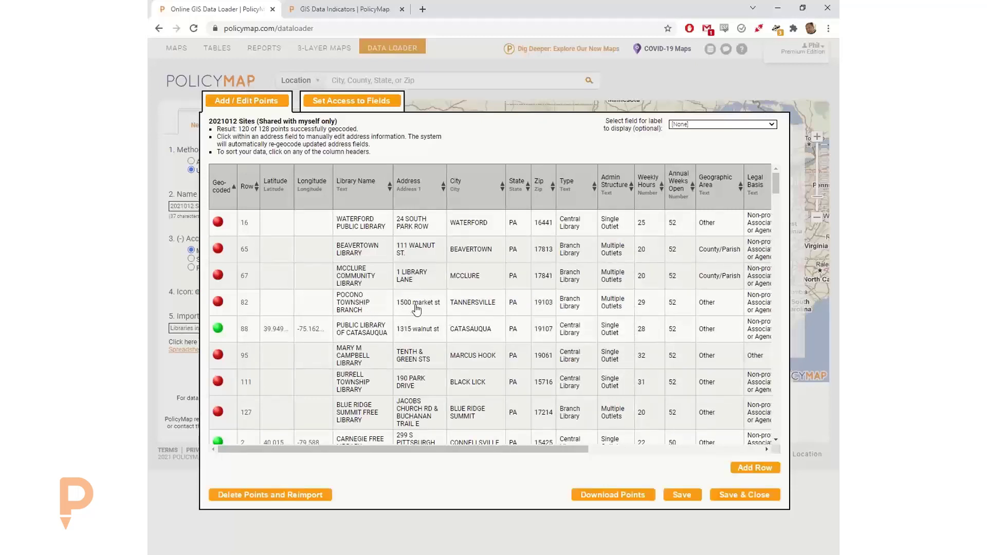
click(405, 302)
drag(401, 303, 405, 305)
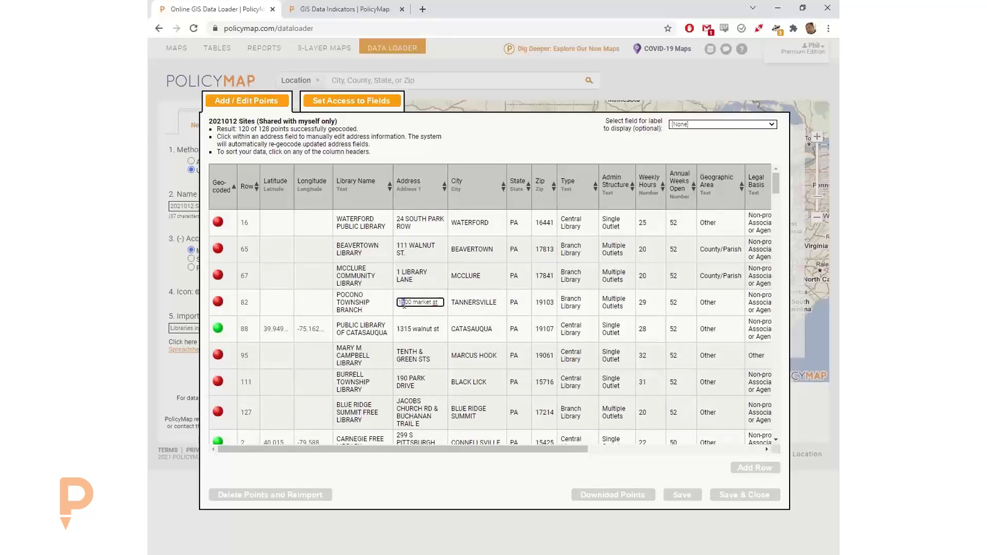
text(7)
key(Return)
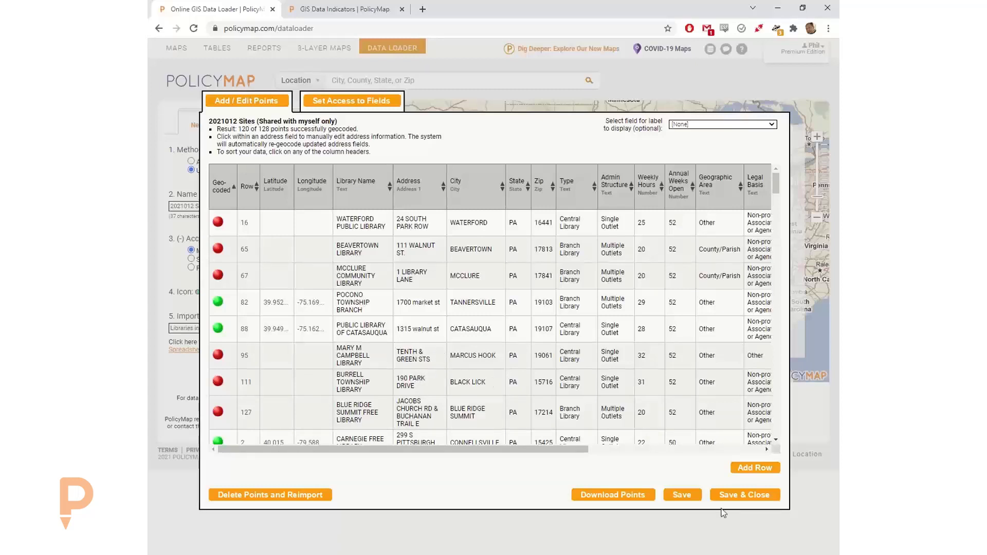
click(741, 494)
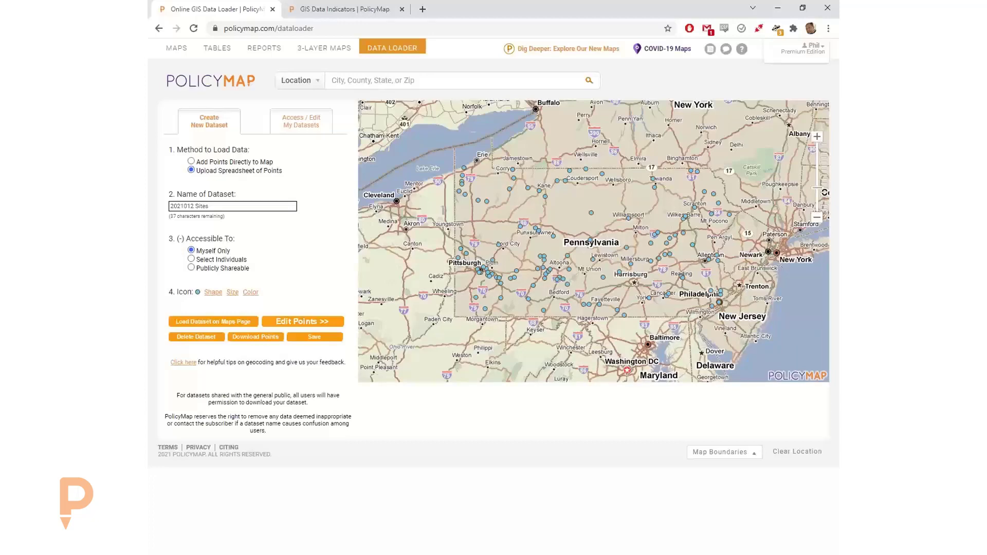
key(alt+Tab)
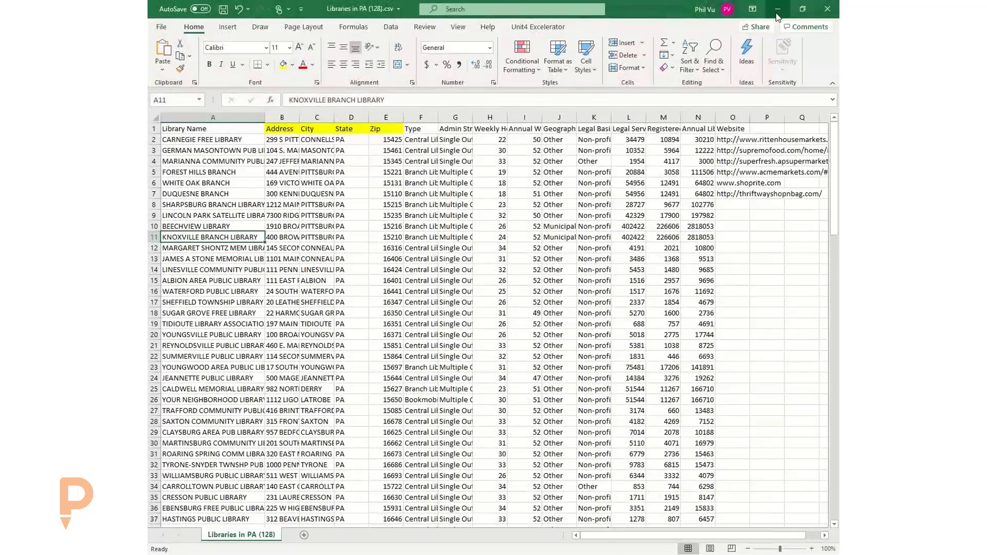
click(776, 12)
click(684, 220)
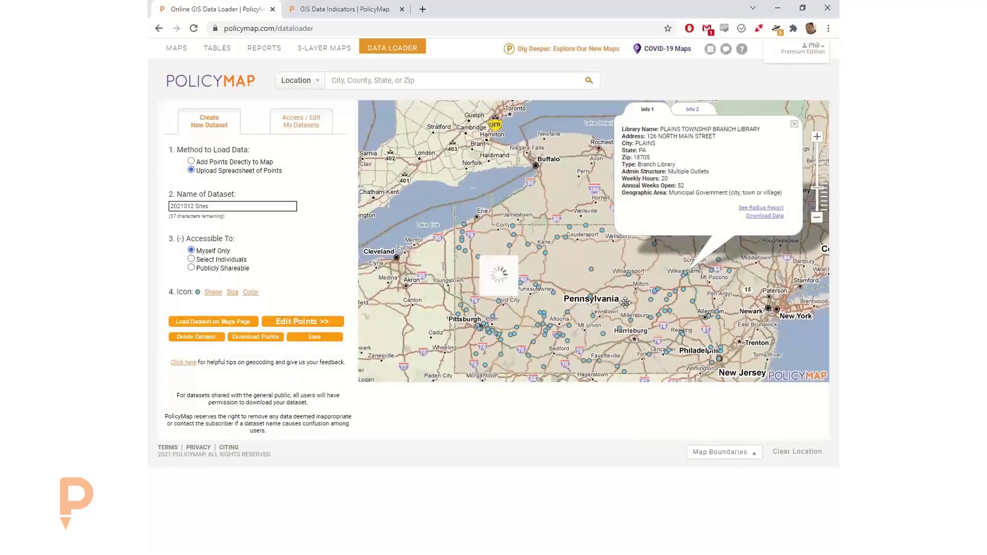
click(625, 303)
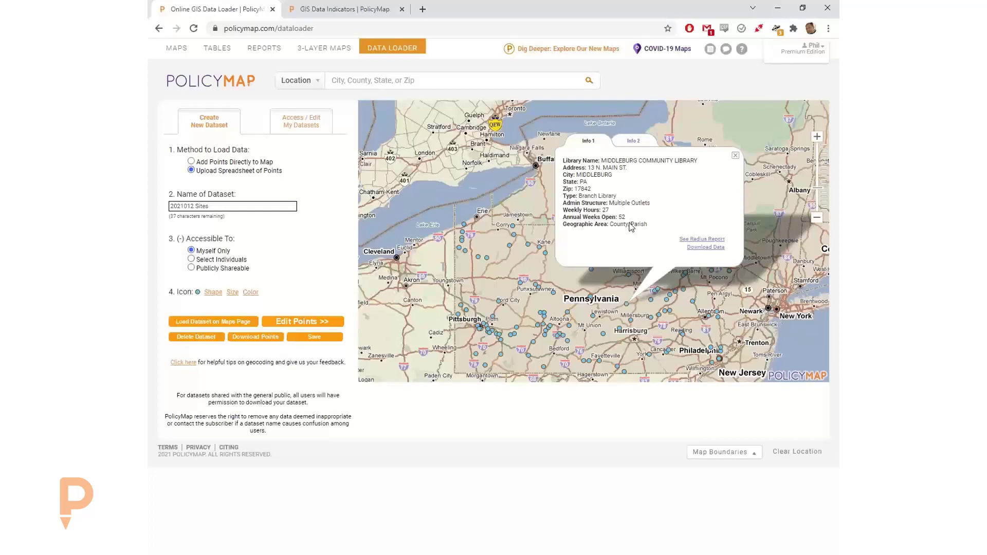
click(735, 155)
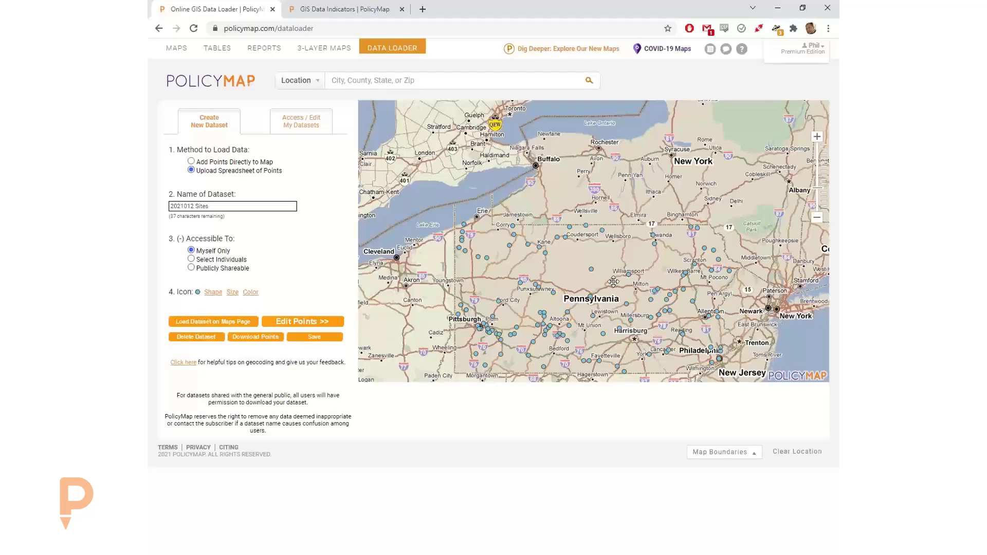
drag(597, 283, 592, 246)
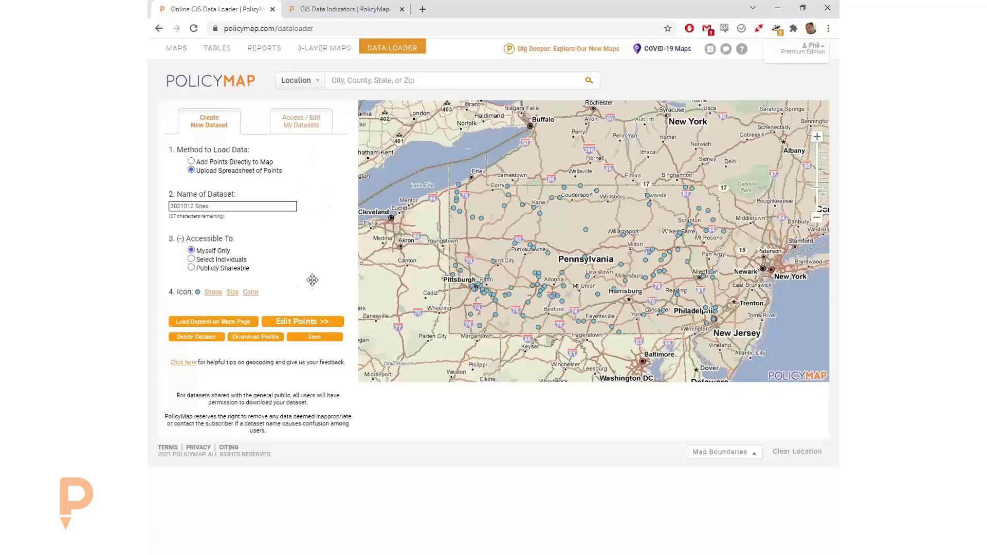
drag(598, 253, 609, 236)
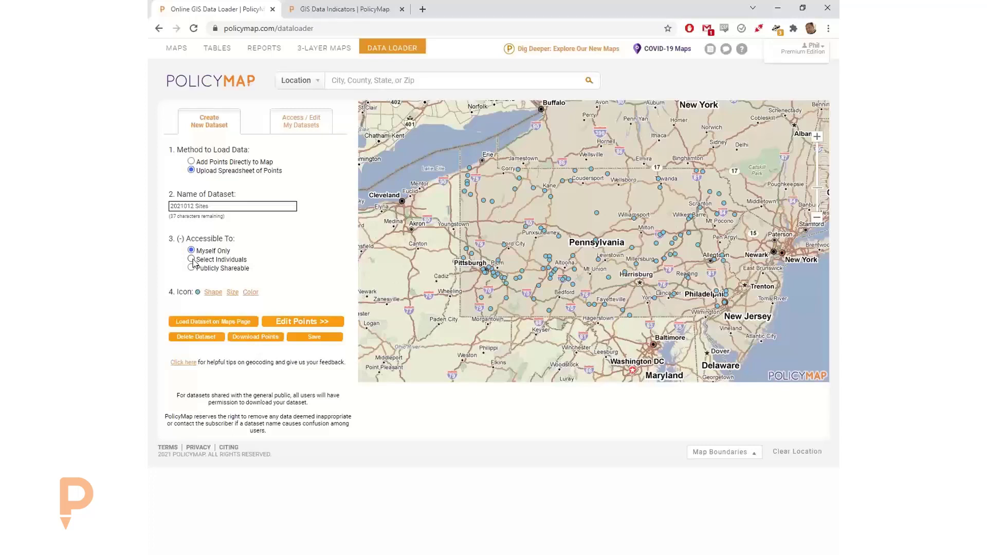
- Set 2021012 Sites to Publicly Shareable and open Ft. Loudon Community Library's details
click(192, 259)
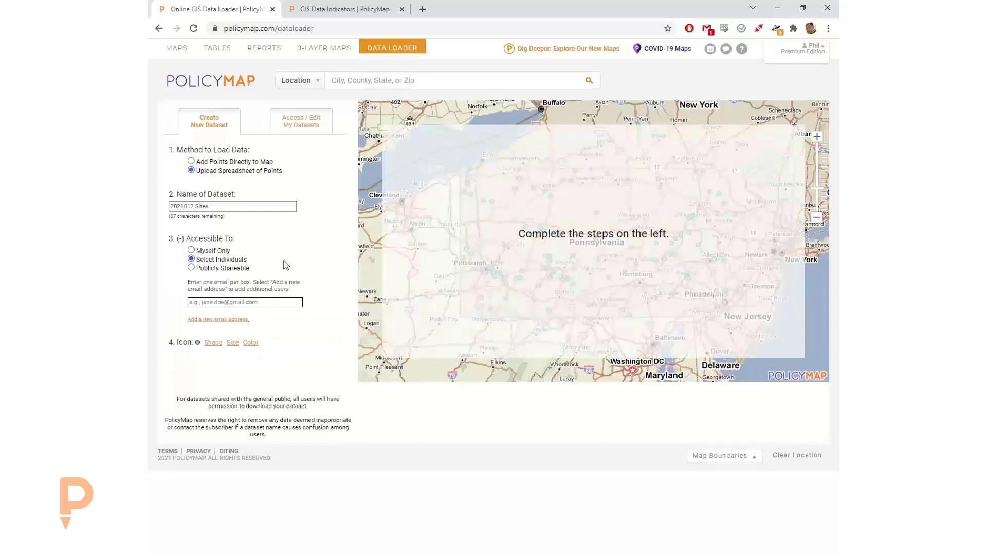
click(198, 321)
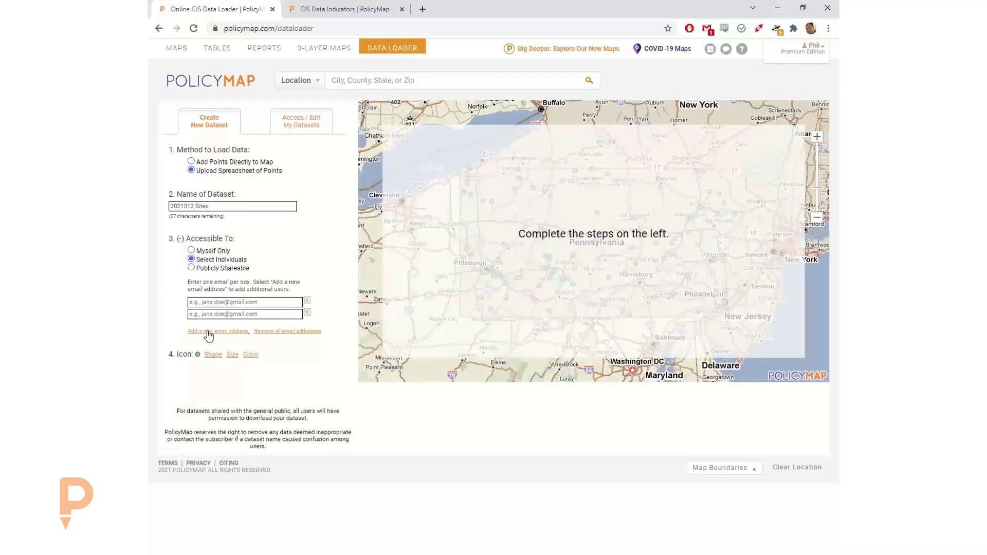
click(209, 333)
click(208, 344)
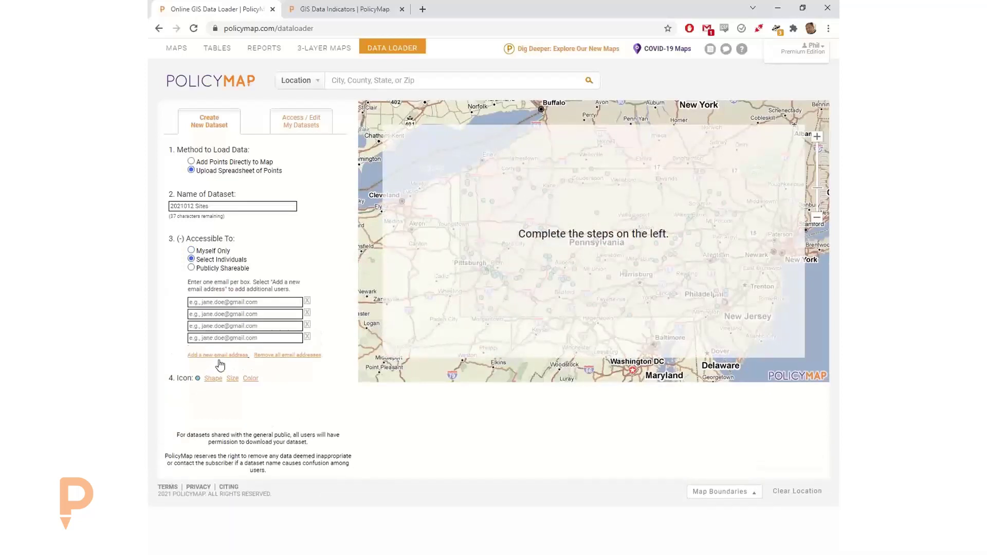
click(226, 355)
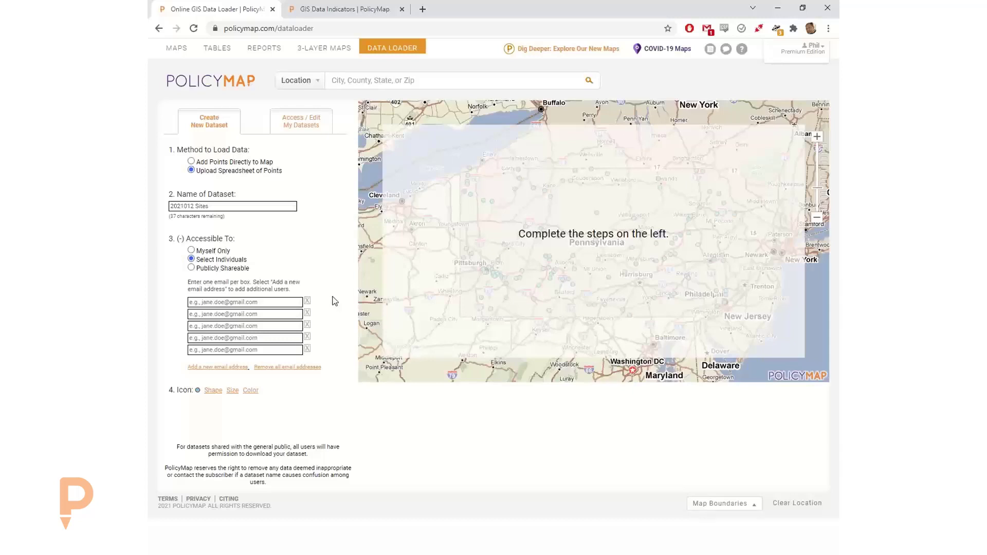
click(307, 314)
click(306, 332)
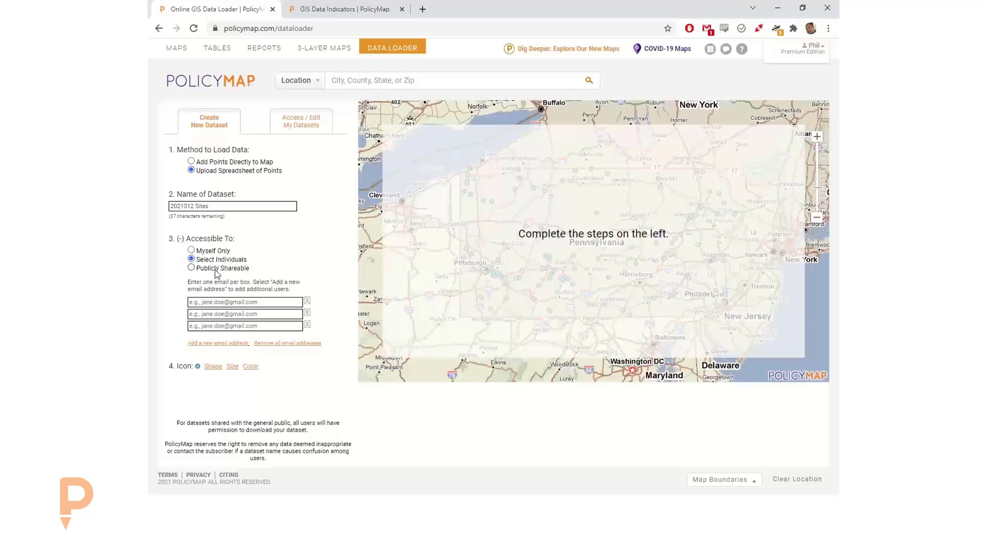
click(216, 269)
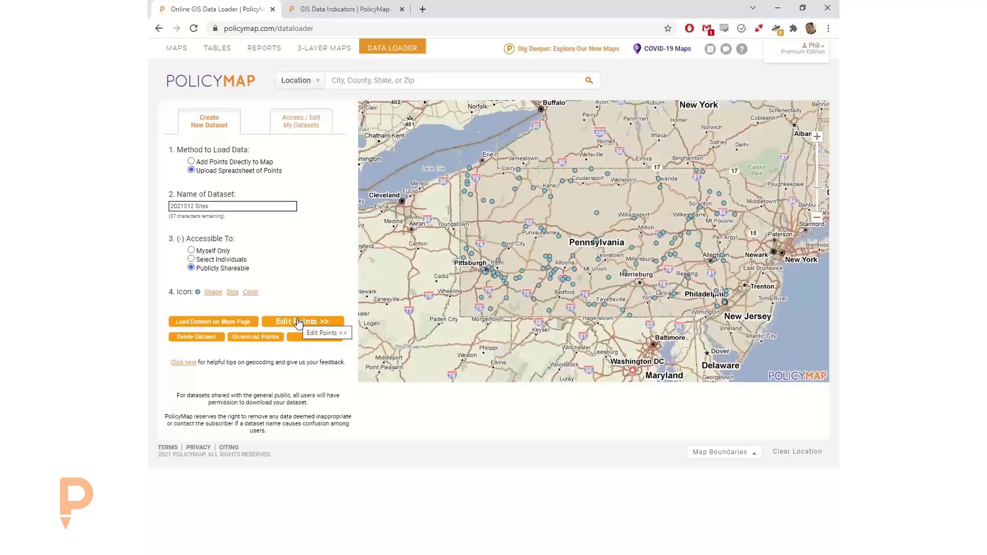
click(590, 303)
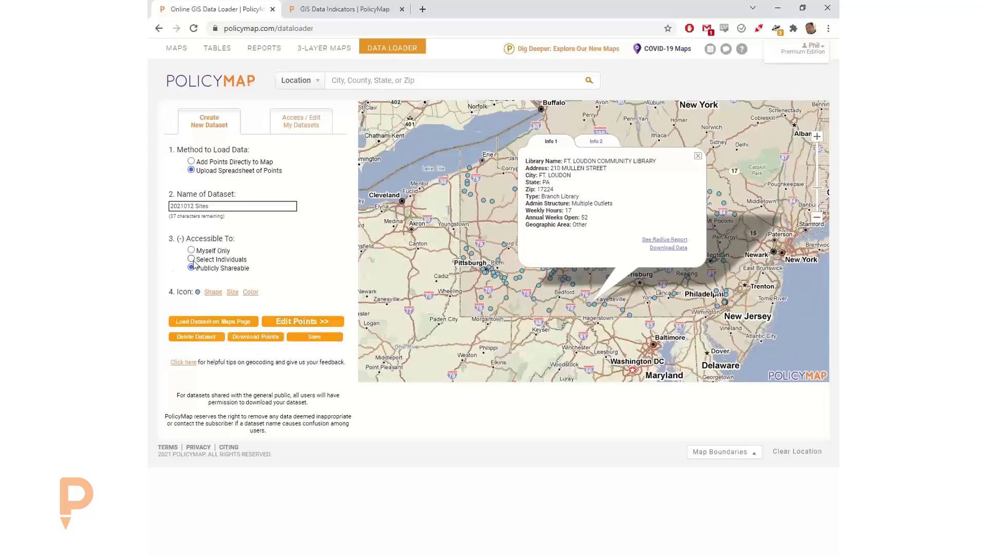
- Remove public access for Registered Users, Legal Service Area Pop and Annual Library Visits
click(298, 321)
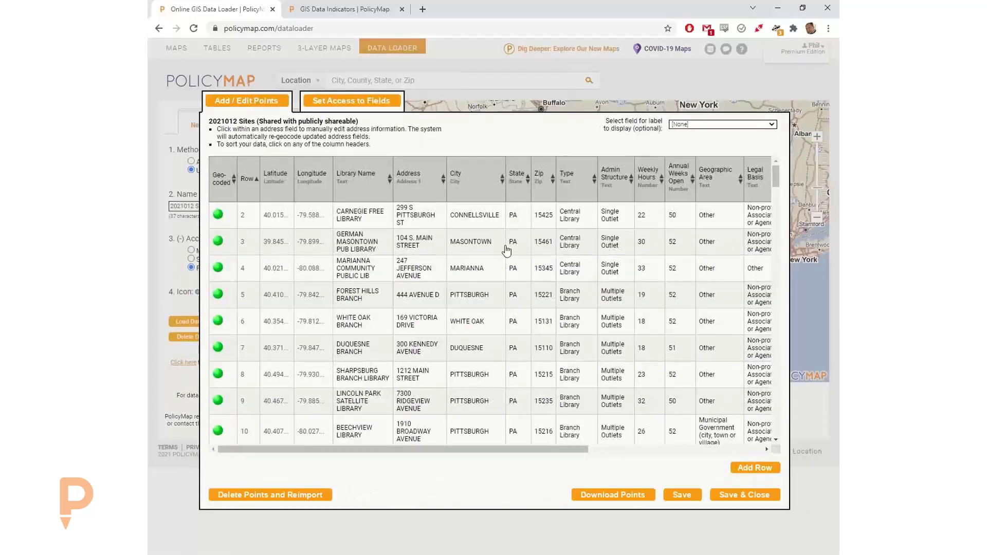
click(347, 101)
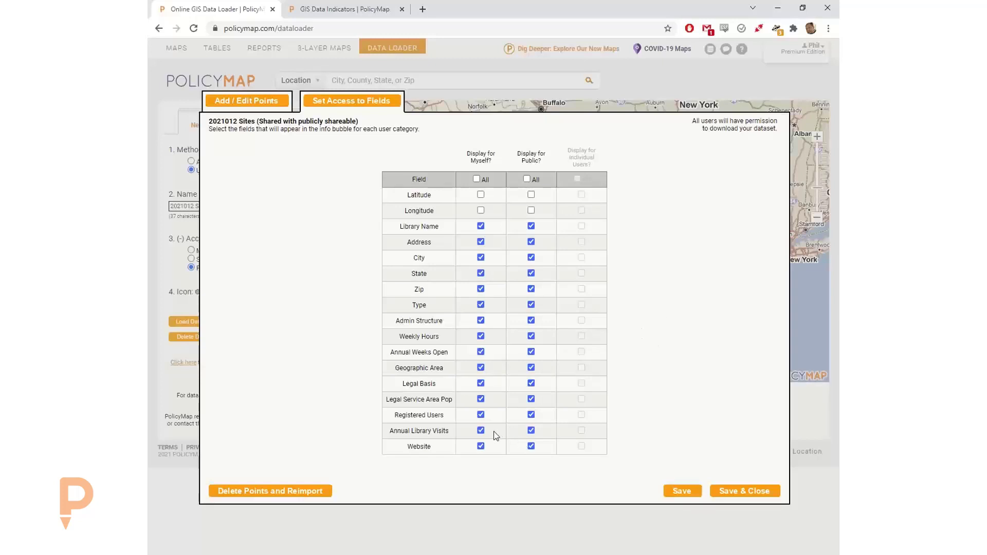
click(480, 446)
click(480, 447)
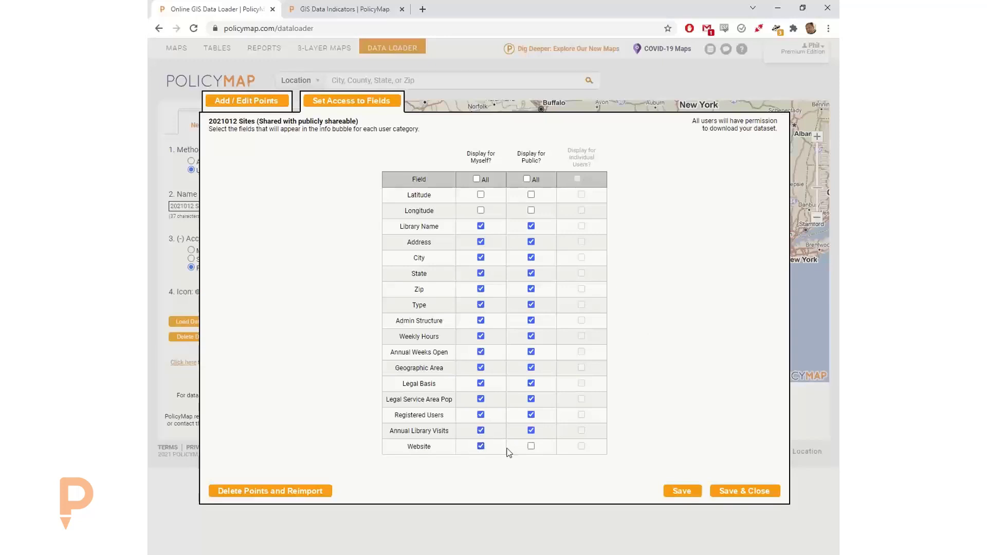
double_click(531, 425)
click(533, 414)
click(530, 399)
click(532, 431)
- Save the field access settings, close the dataset editor and the info bubble
click(682, 491)
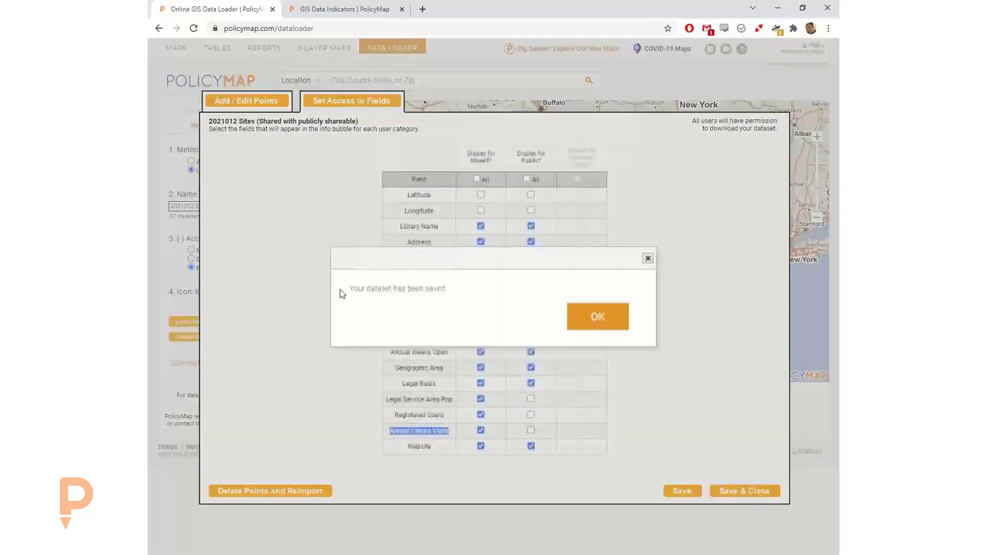
click(588, 324)
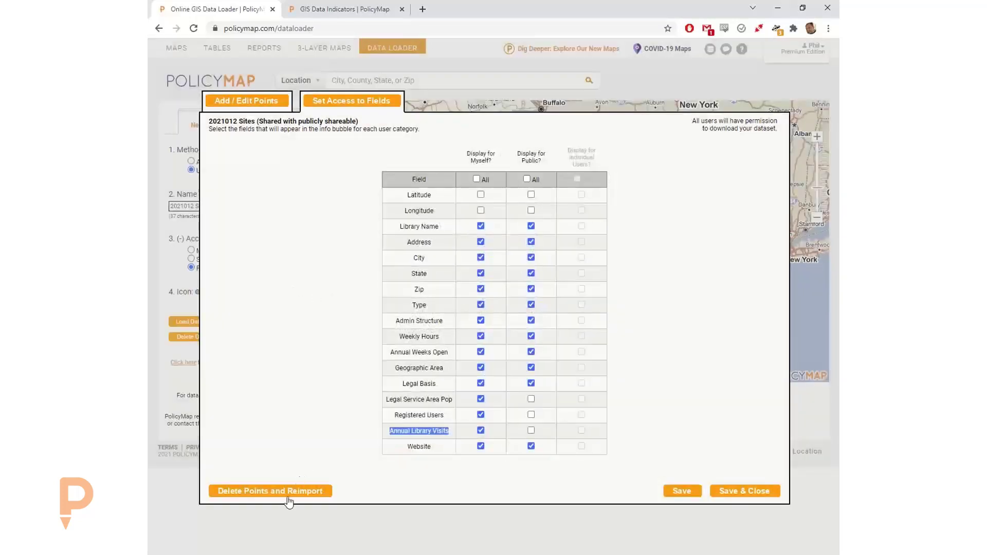
click(752, 492)
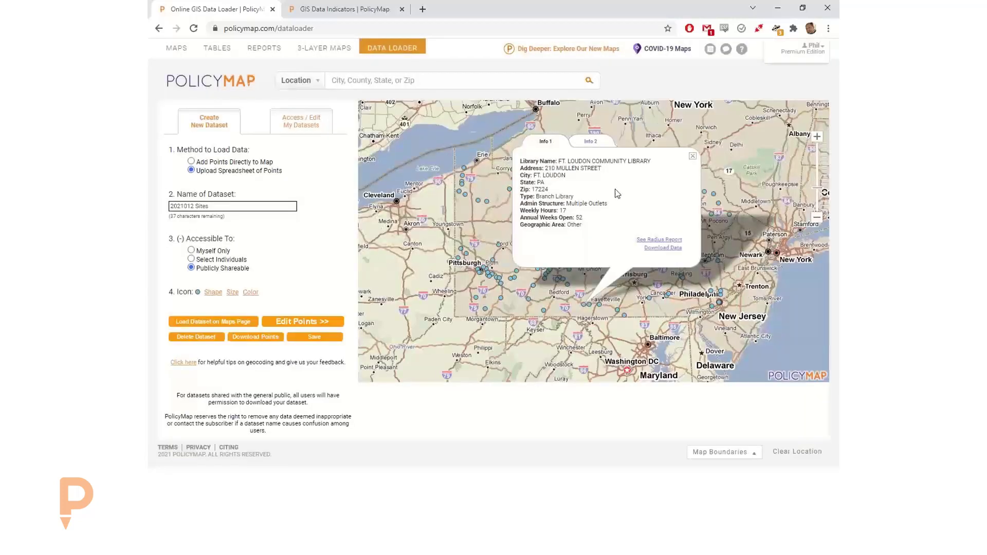
click(692, 157)
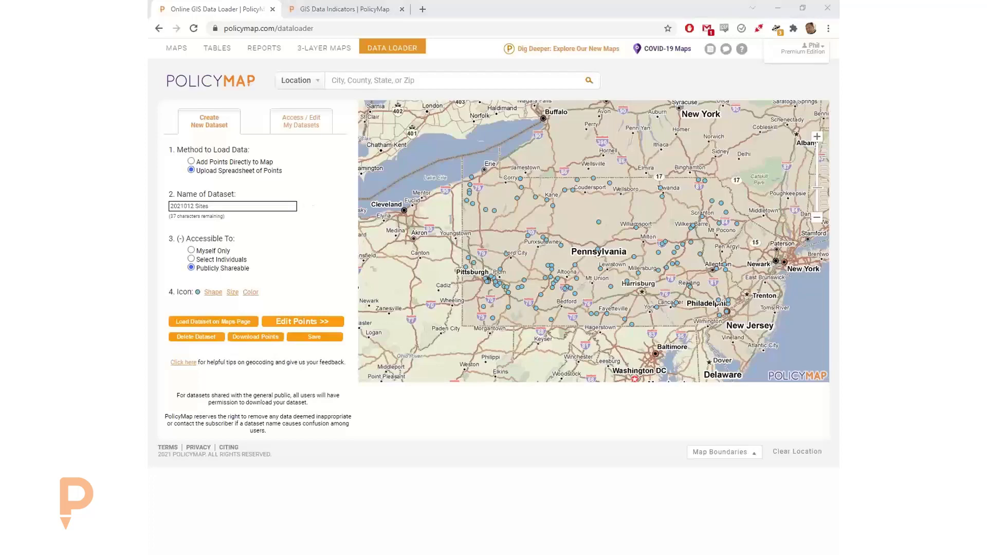
key(alt+Tab)
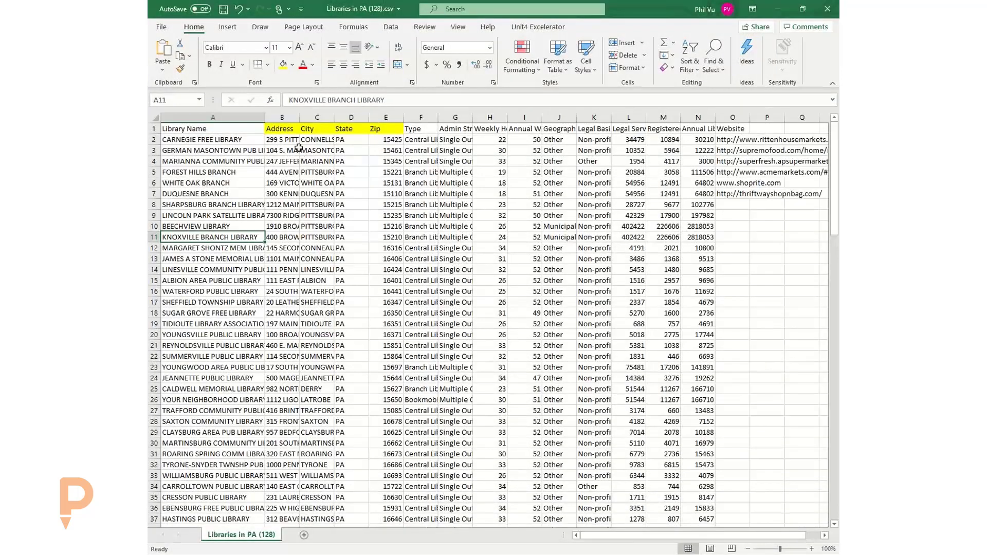
drag(280, 129, 387, 129)
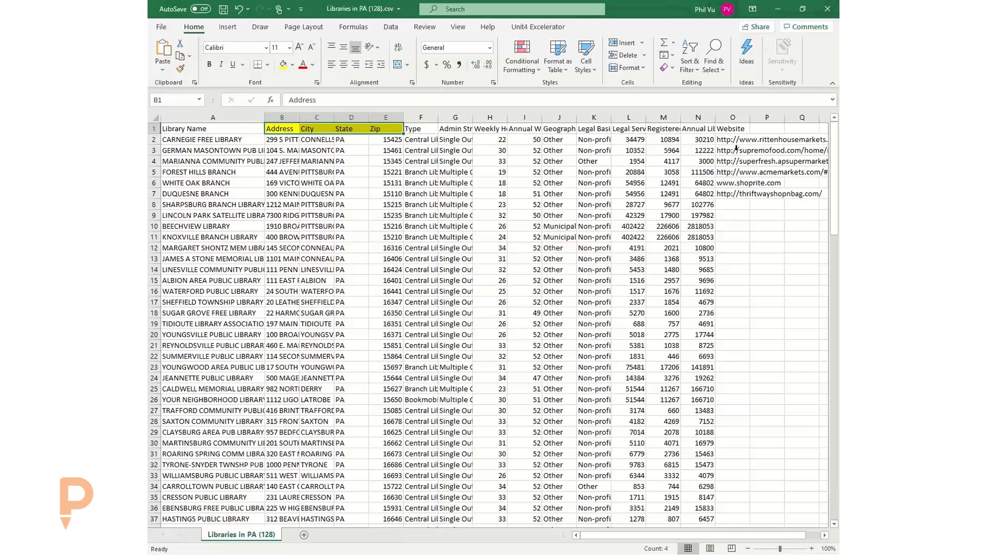
click(777, 9)
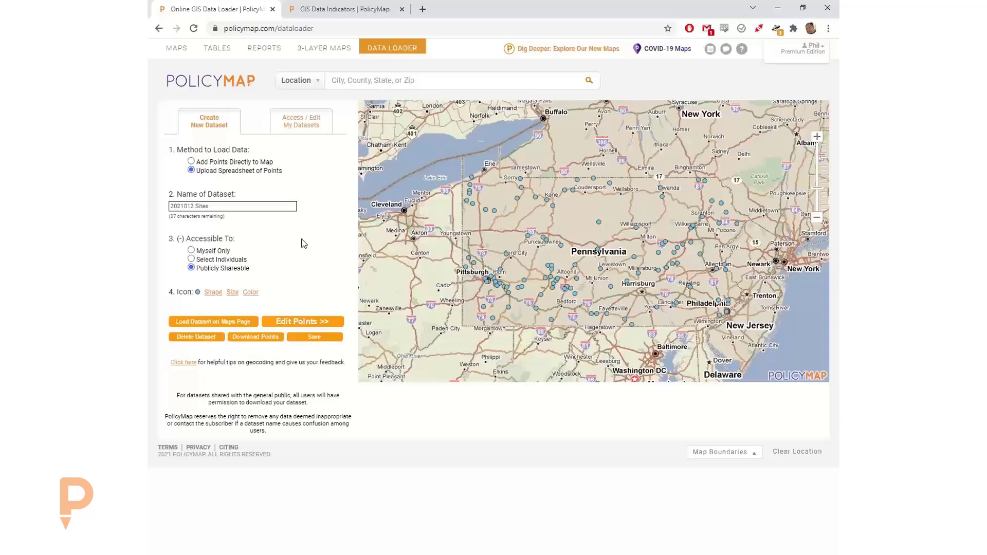
- Load the 2021012 Sites dataset onto the Maps page, leaving the Data Loader
click(203, 322)
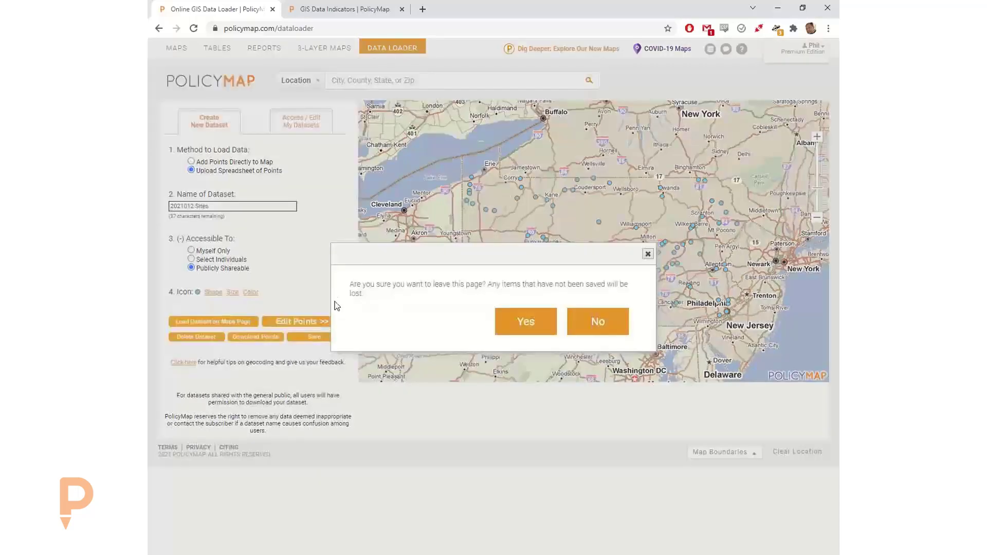
click(602, 318)
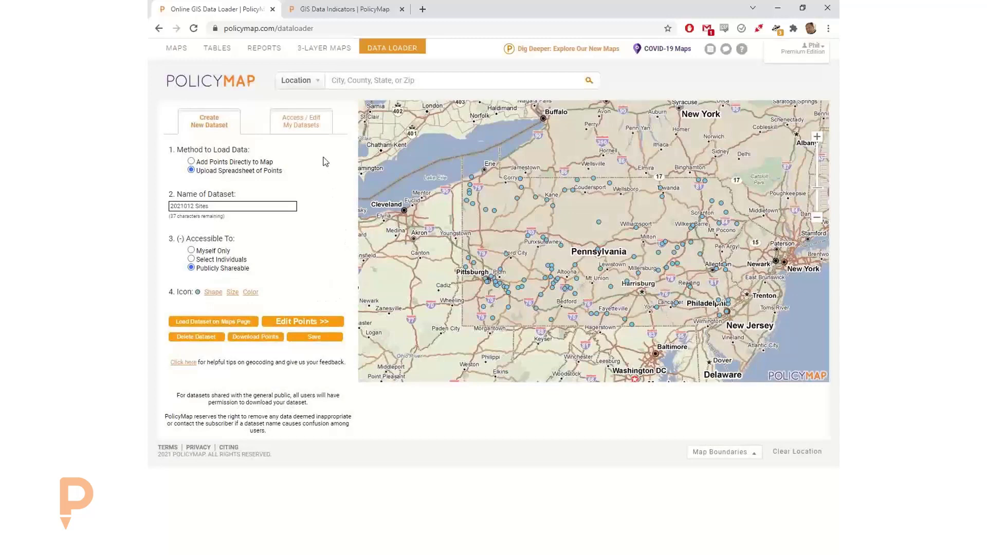
click(215, 322)
click(515, 325)
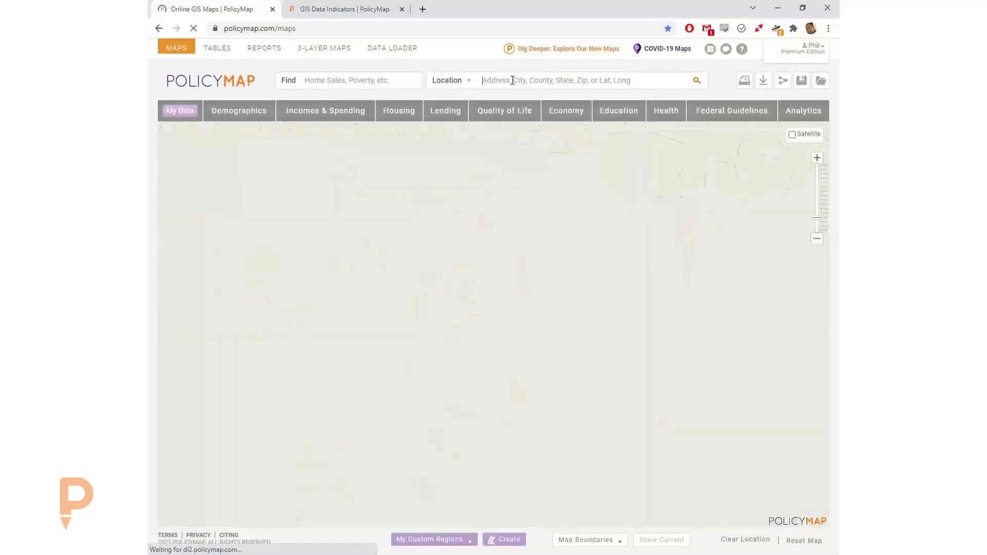
- Zoom the map to Pennsylvania with a 'pa' location search and open the new-maps invitation
text(pa)
key(Return)
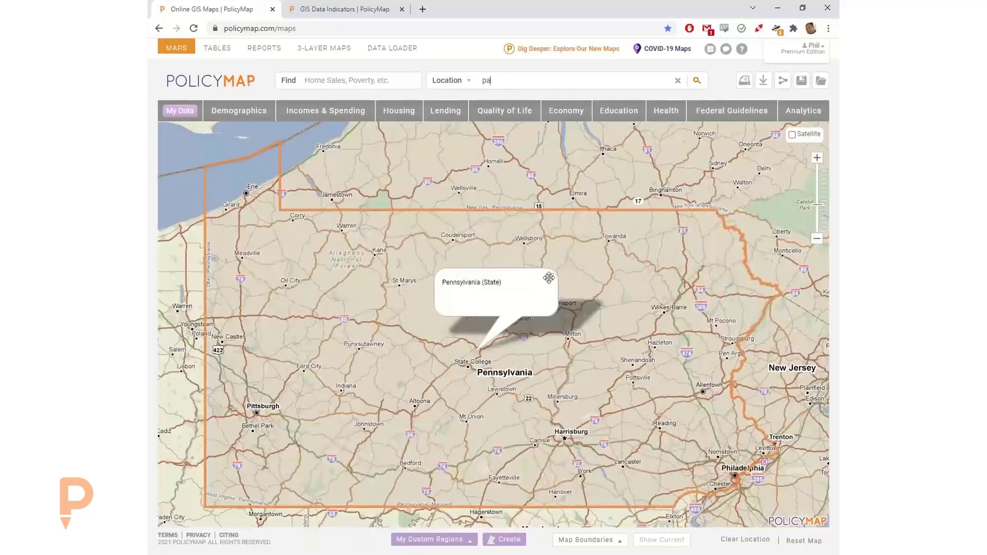
click(548, 278)
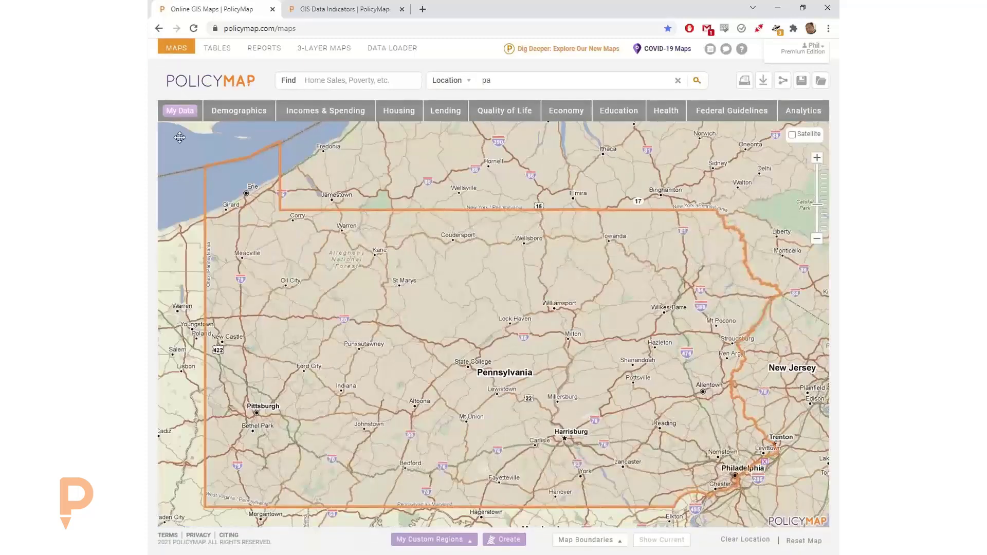
click(558, 50)
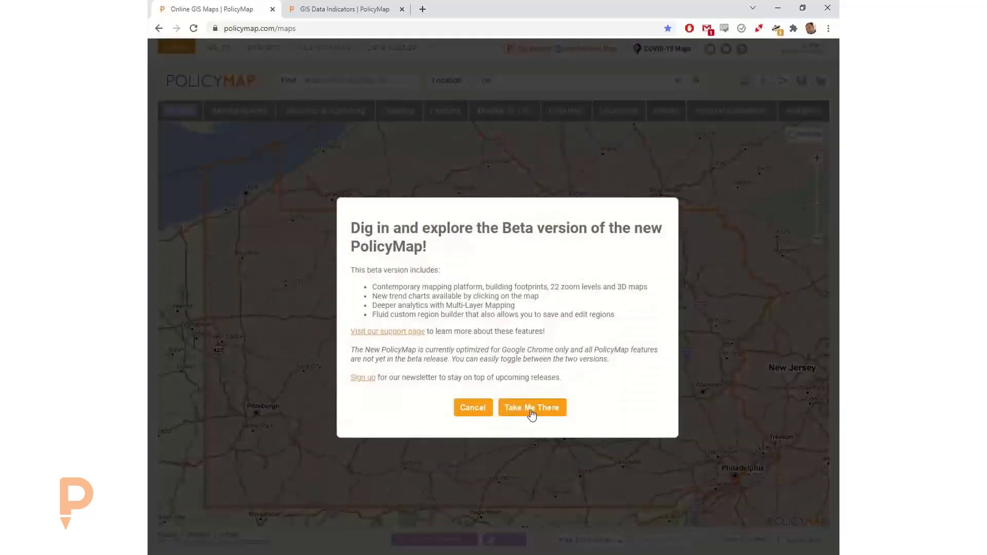
- Open the new beta maps, clear the map to its default view, and search 'pa' for Pennsylvania
click(532, 407)
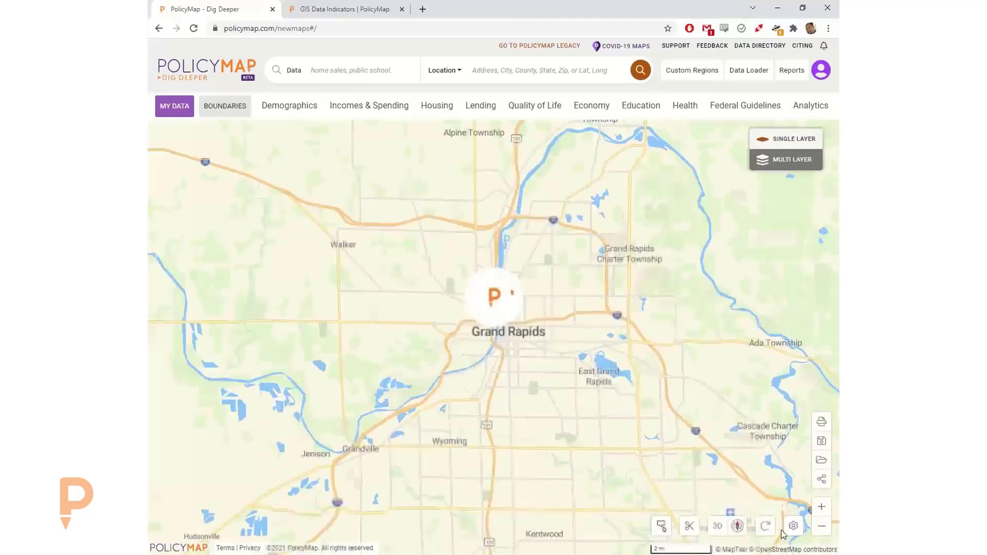
click(765, 525)
click(603, 312)
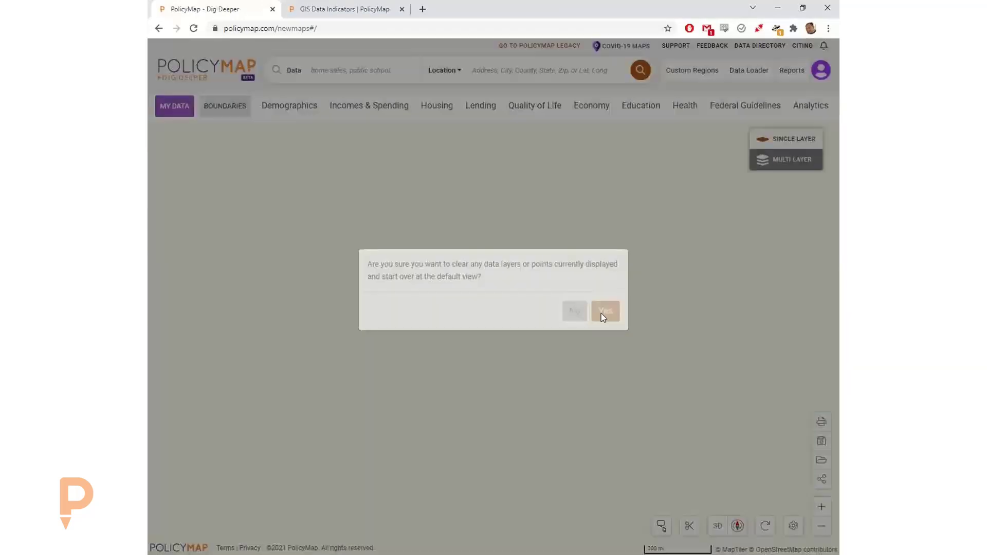
click(525, 70)
text(p)
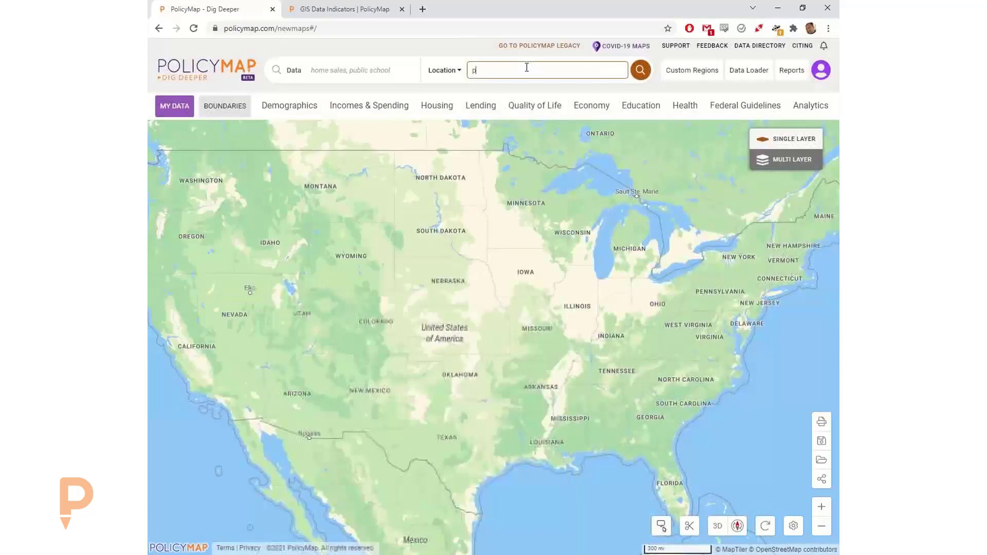
text(a)
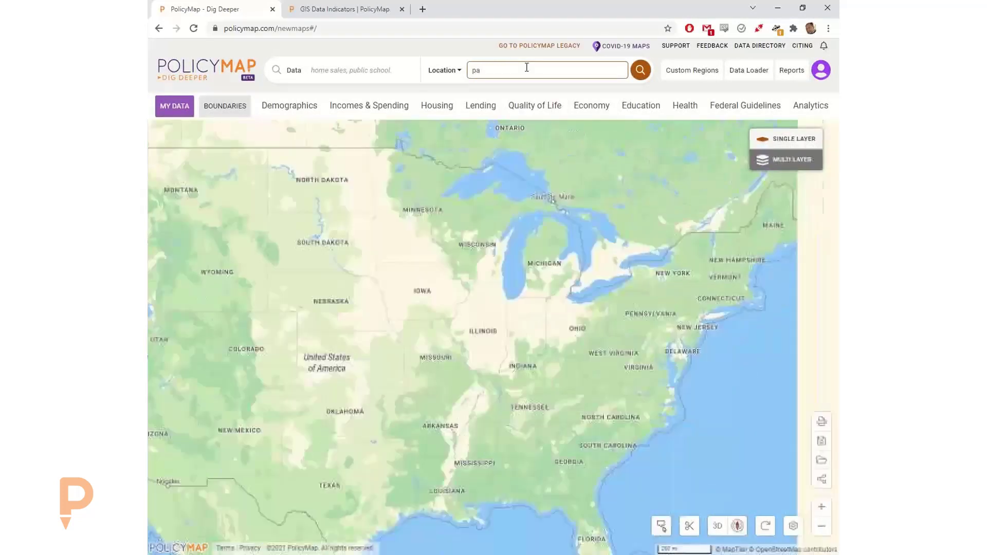
key(Return)
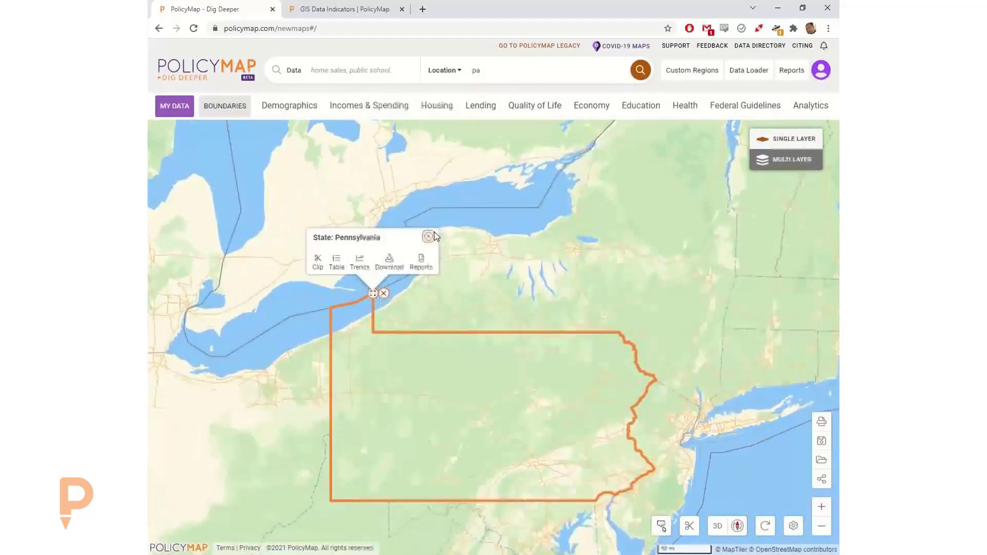
click(428, 237)
- Frame Pennsylvania, review My Uploaded Data, and go back to PolicyMap Legacy
drag(493, 292, 513, 139)
scroll(491, 242, up, 1)
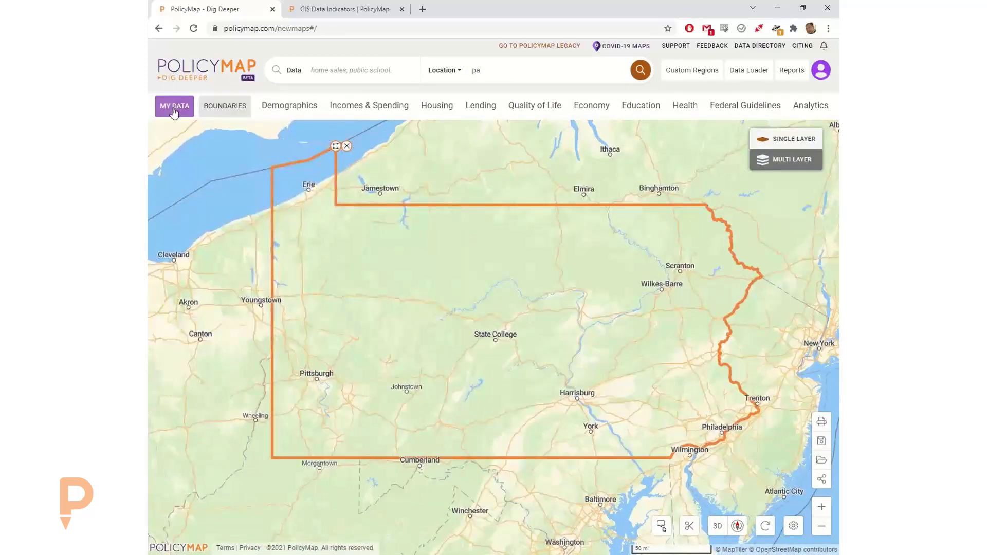
click(174, 112)
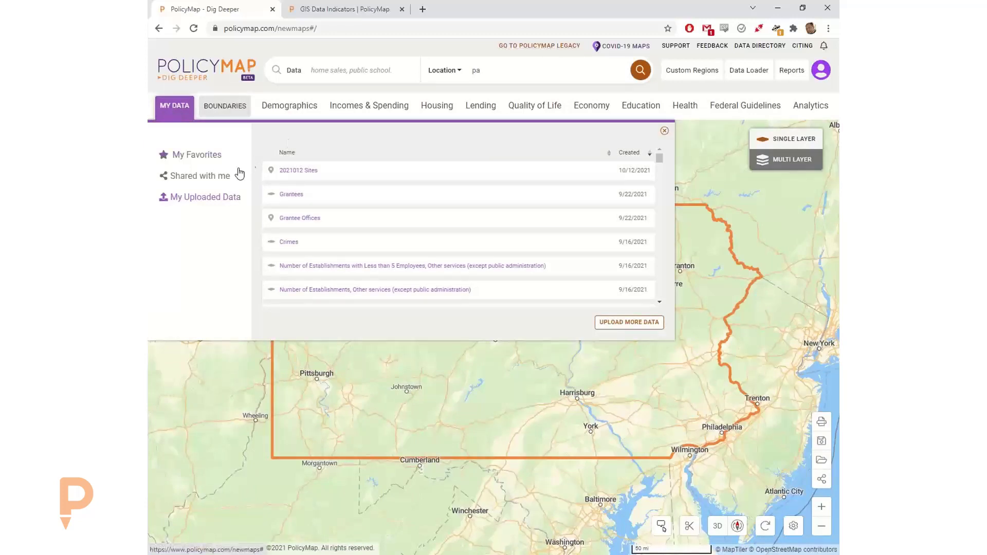
click(524, 46)
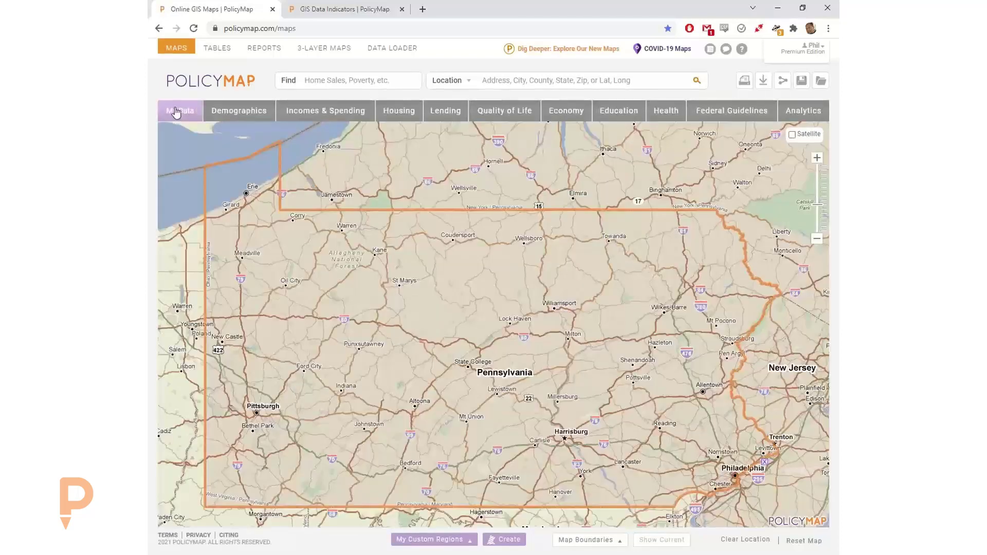
- Add the Investment Maps-DCED (2013-Present) points and look around the Bellefonte area
click(175, 111)
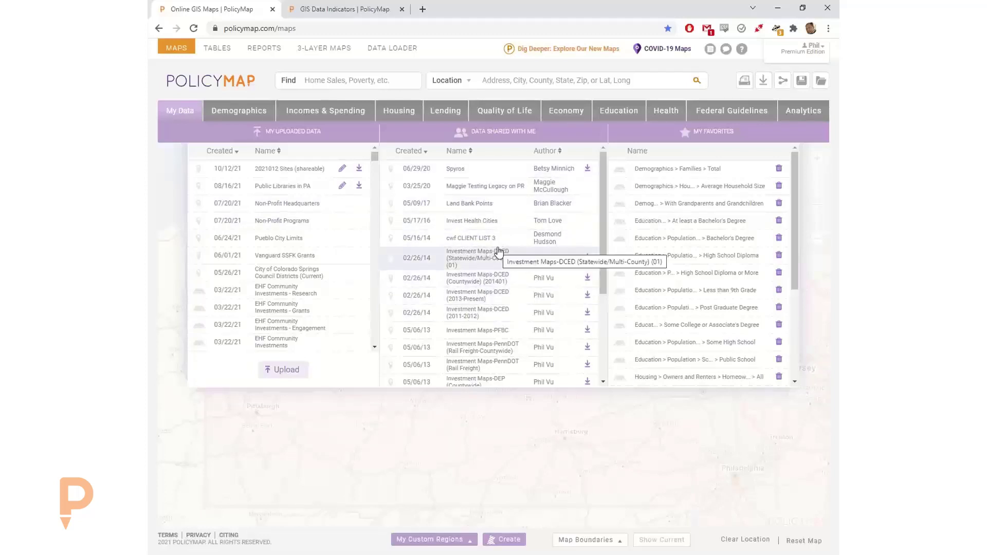
scroll(493, 303, down, 2)
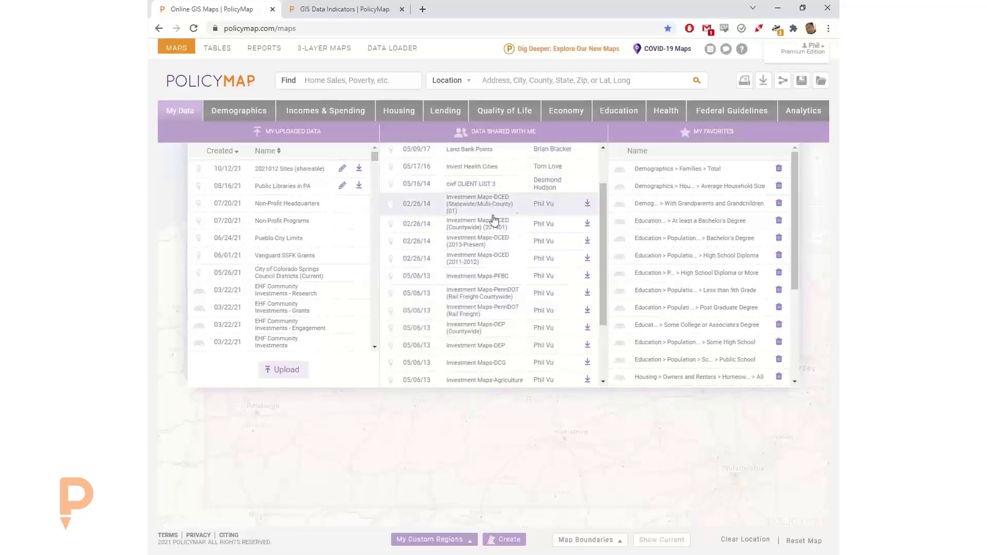
scroll(553, 184, up, 3)
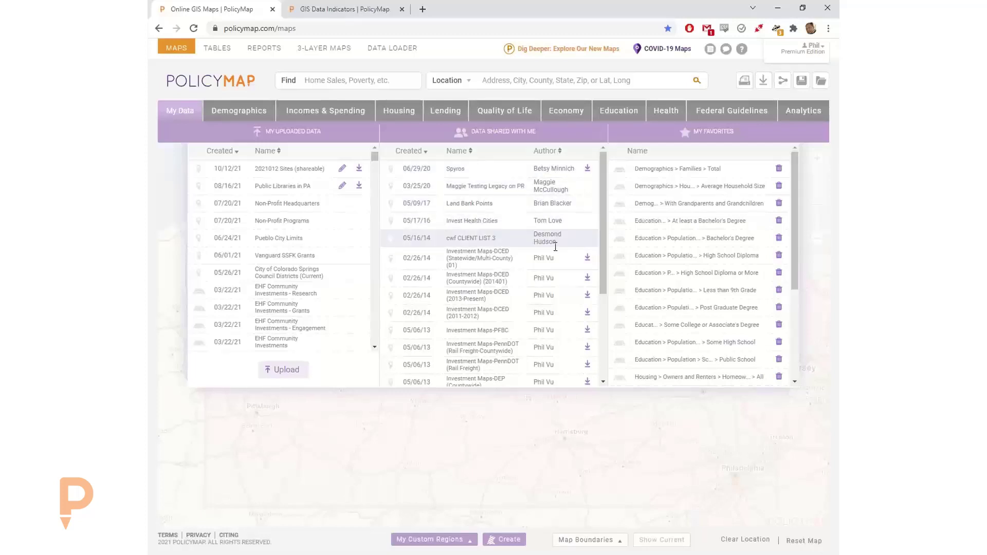
click(482, 299)
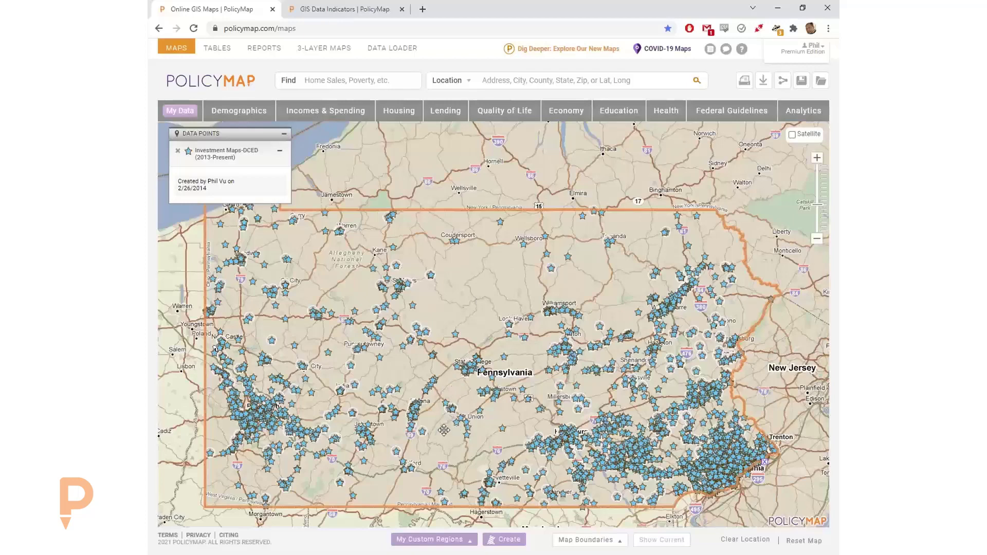
scroll(443, 429, up, 2)
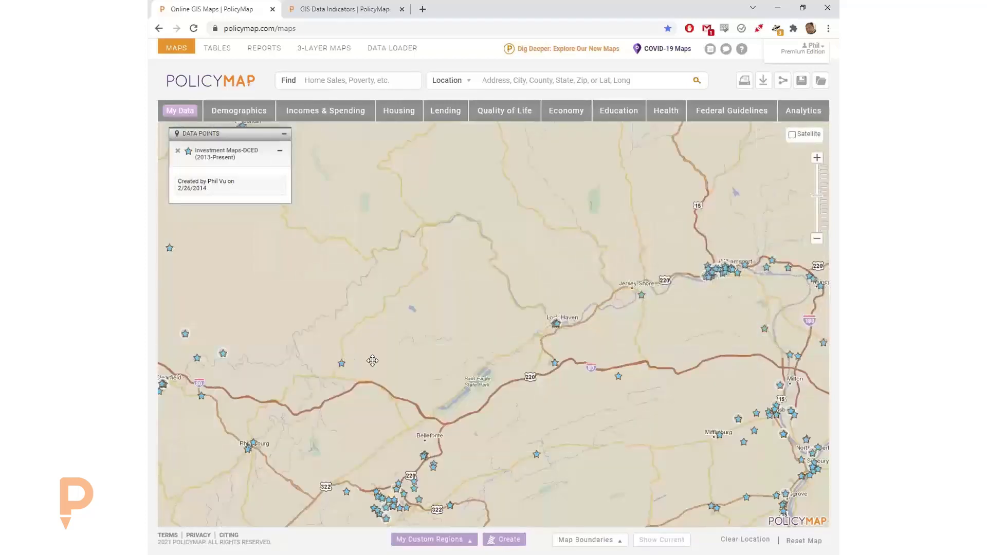
drag(383, 365, 408, 264)
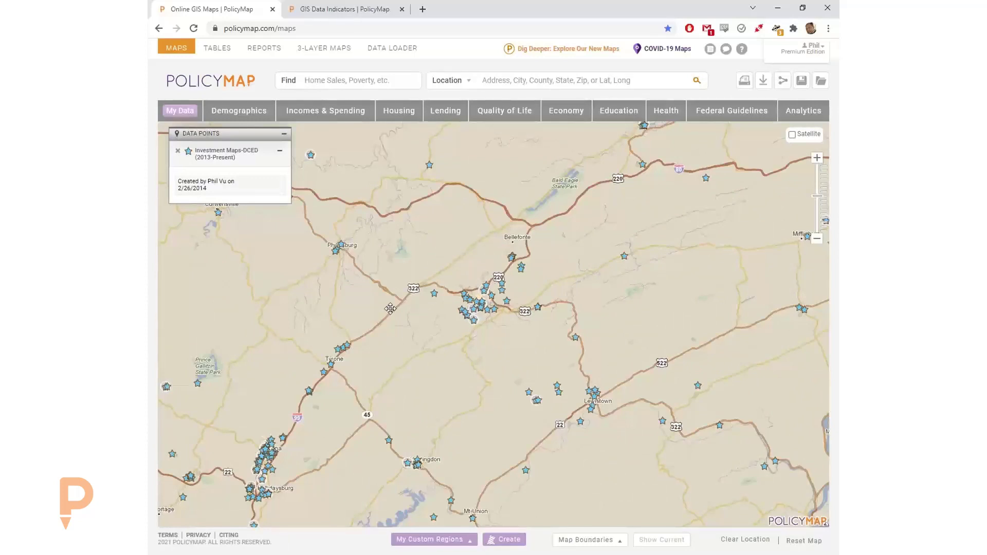
drag(420, 346, 460, 293)
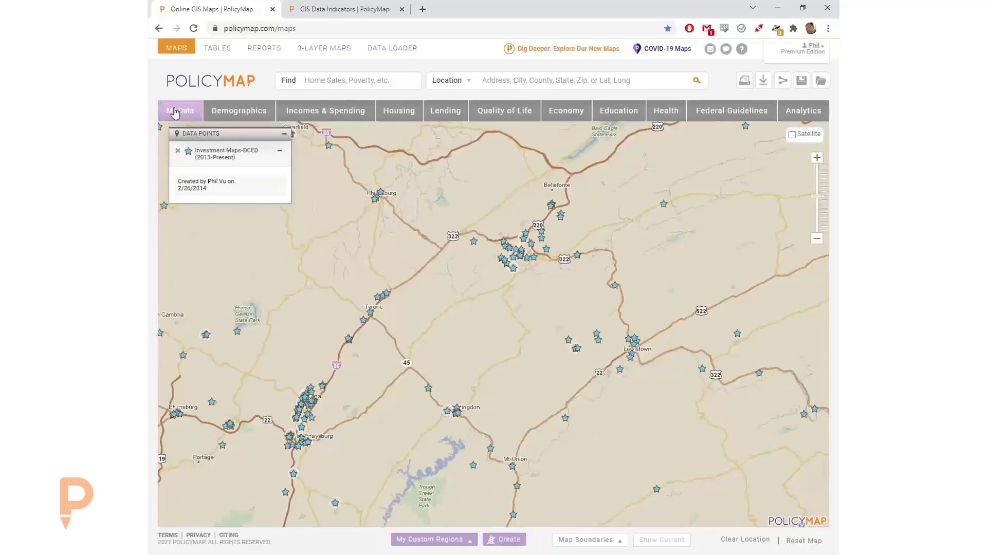
- Add, then remove, the Investment Maps-DCED (2011-2012) points, and reopen the saved and shared data list
click(175, 112)
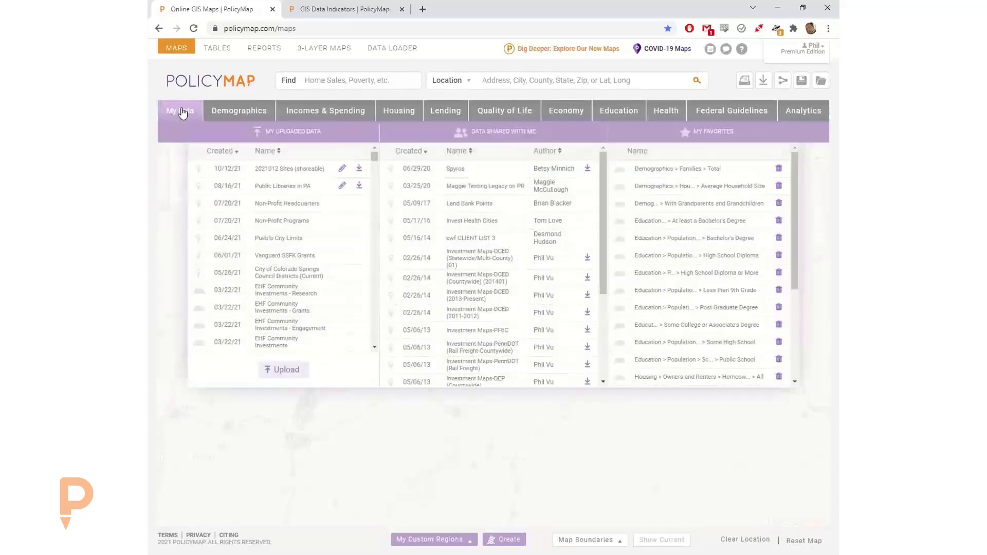
click(467, 318)
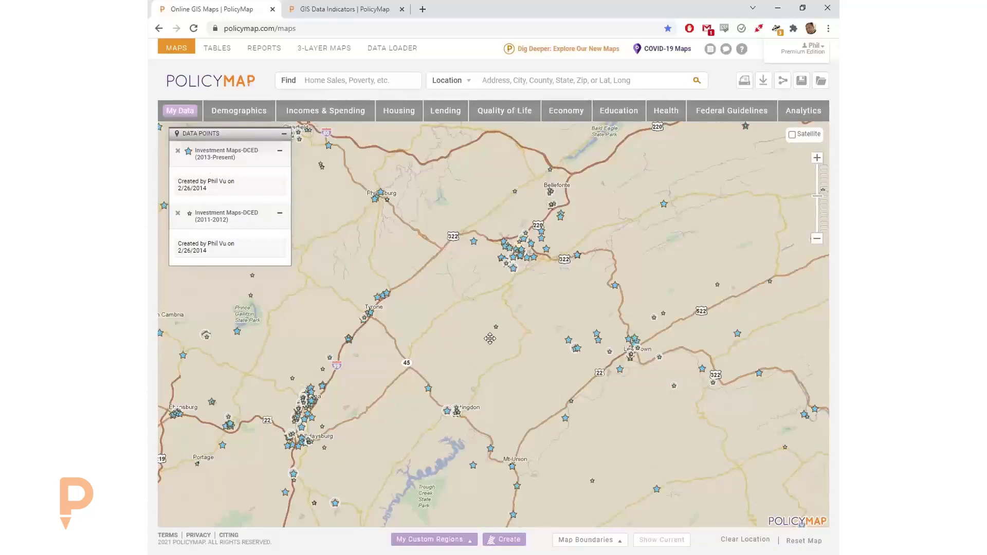
click(177, 214)
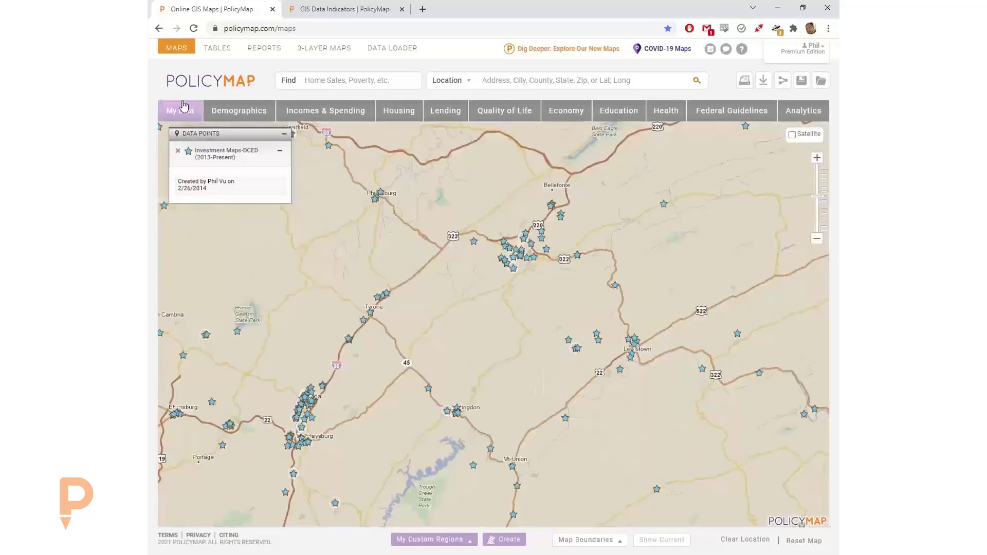
click(179, 110)
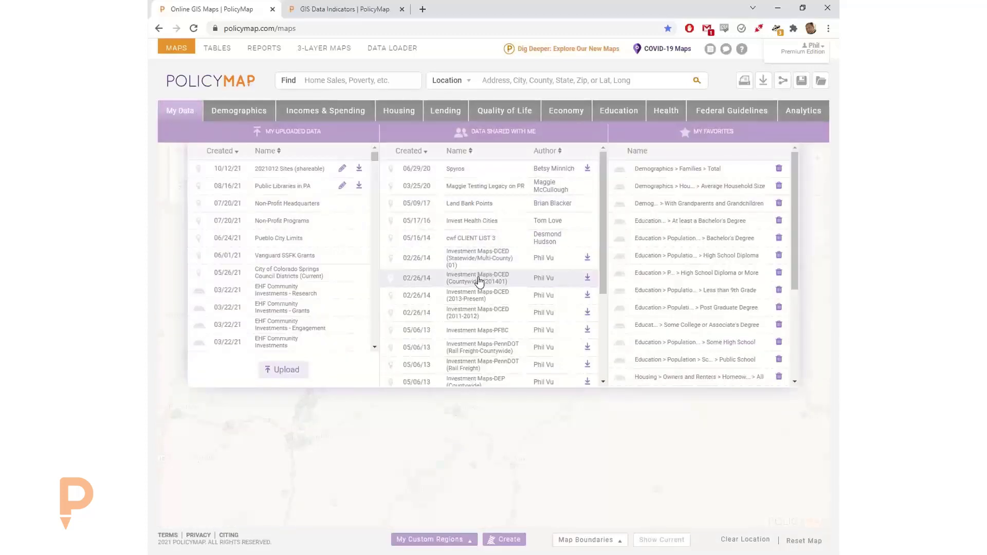
- Add the Investment Maps-DCED (Countywide) (201401) points, then switch to the Dig Deeper maps
click(477, 295)
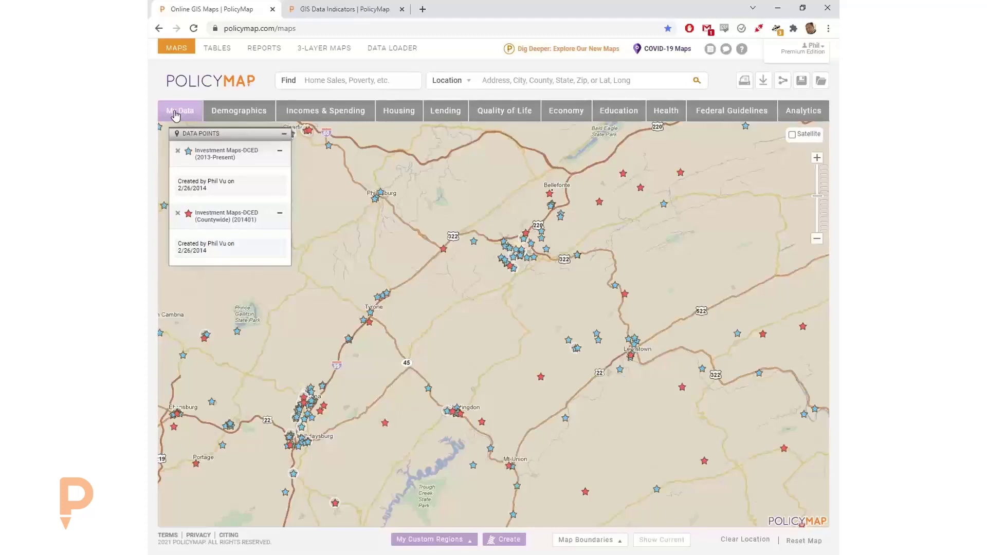
click(550, 49)
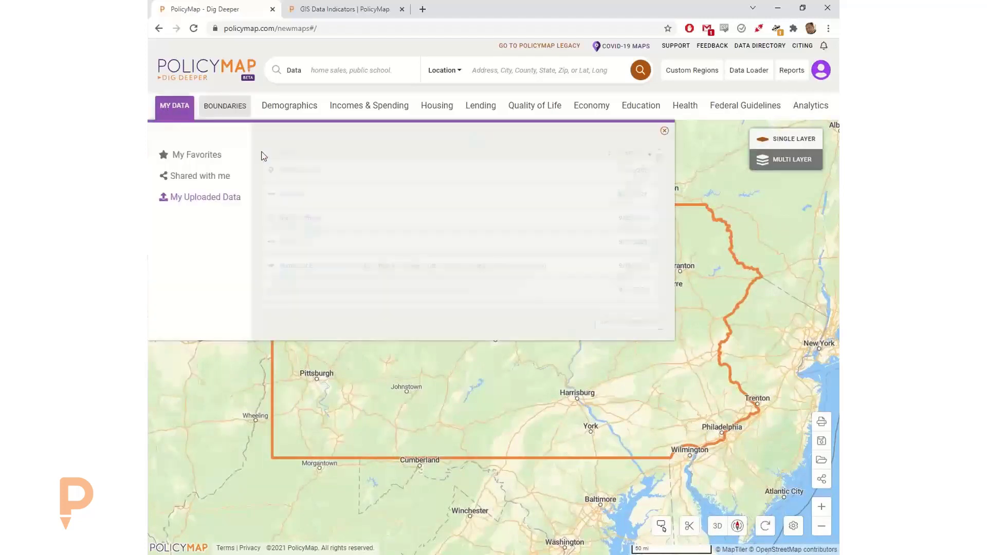
- Add the uploaded 2021012 Sites points to the map from My Data, then bring up the Demographics topics
click(303, 172)
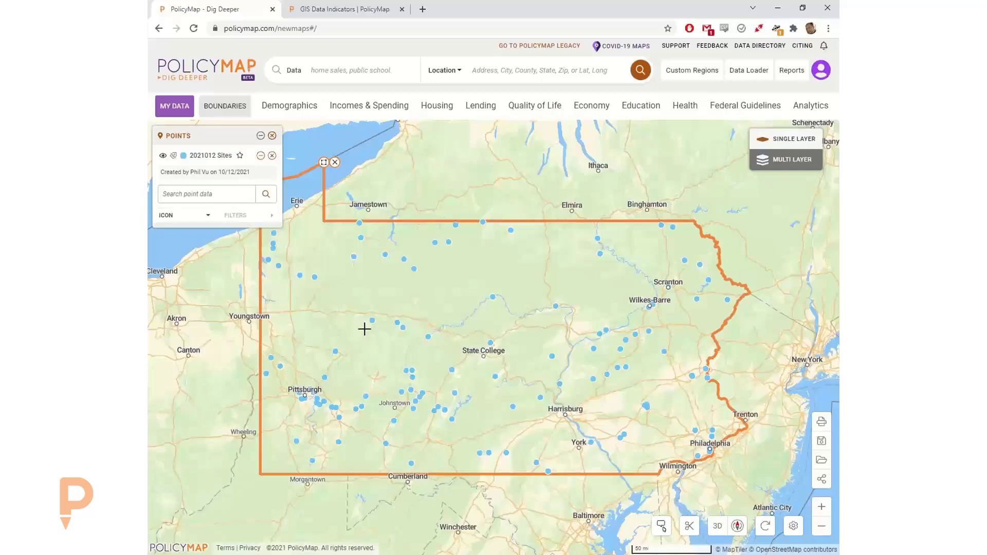
click(286, 102)
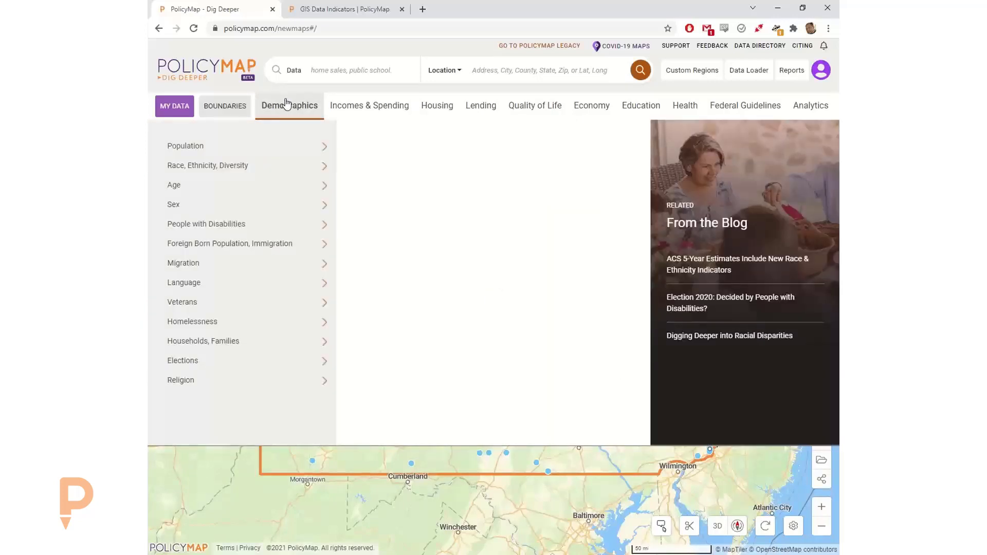
- Shade the map by percent of all families in poverty via Incomes & Spending > Poverty
click(275, 168)
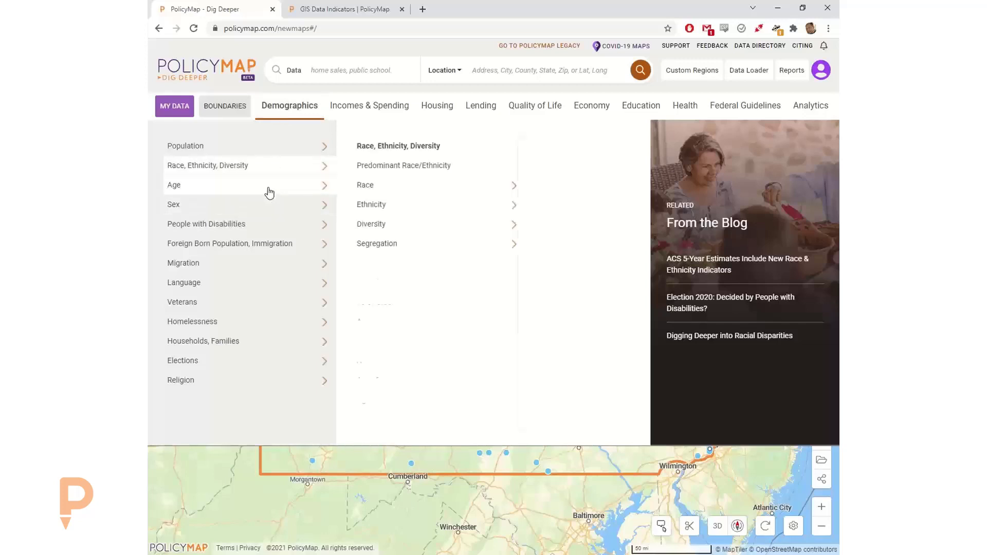
click(267, 191)
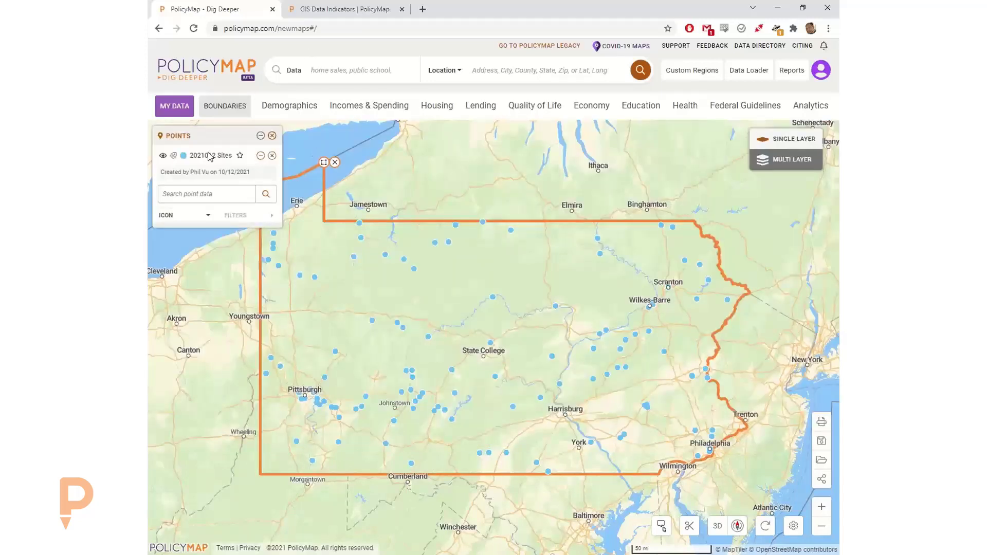
click(385, 112)
click(307, 168)
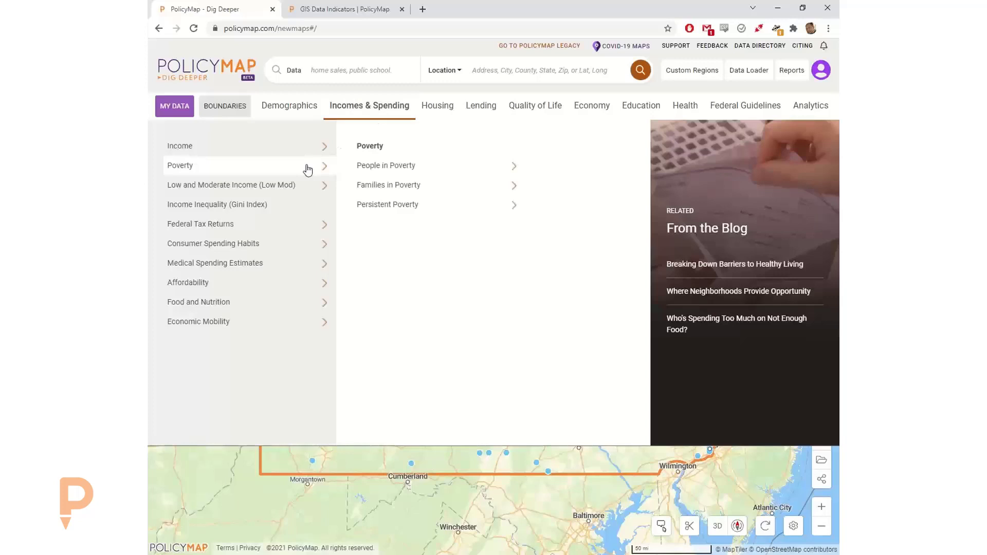
click(427, 190)
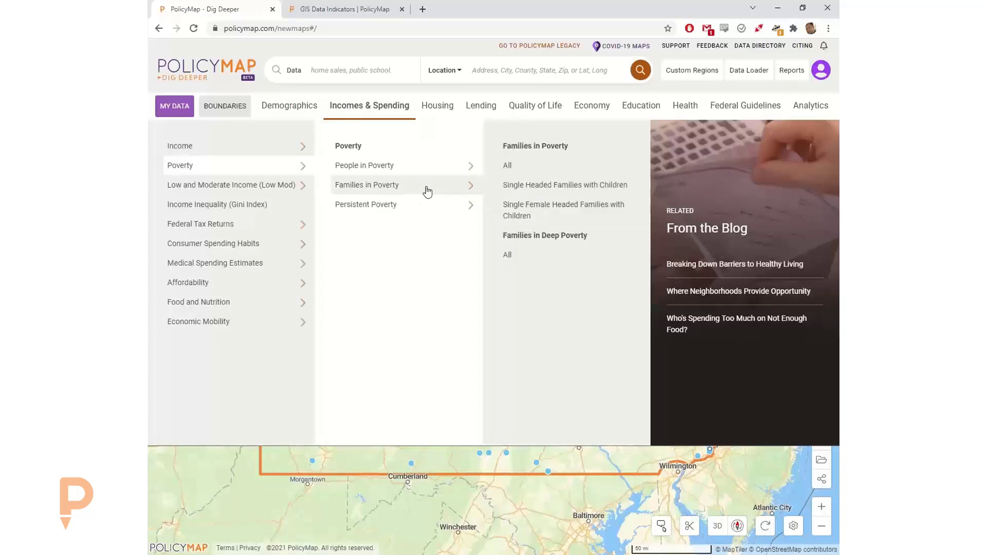
click(534, 168)
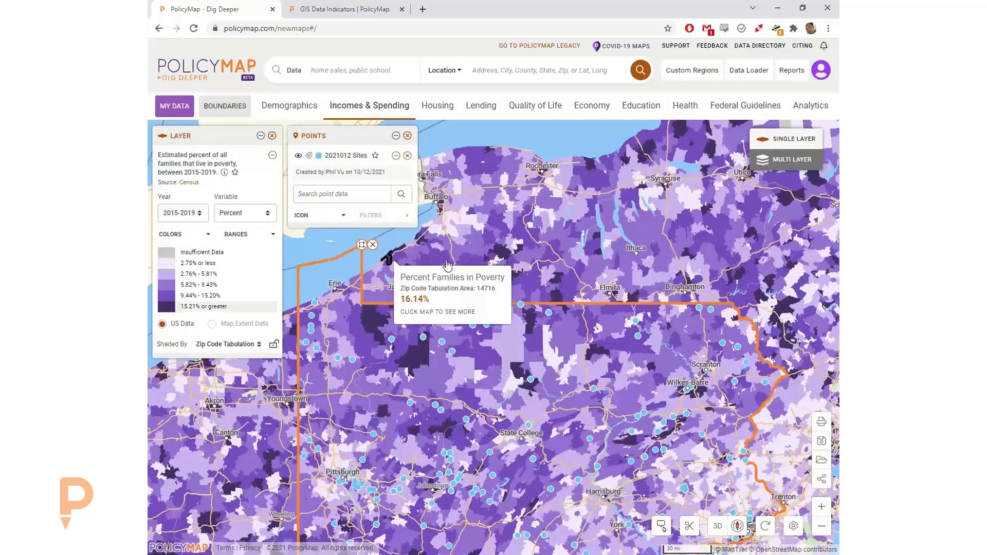
- Search 'pa' to center on Pennsylvania and open its 8.39% families-in-poverty summary
drag(448, 260, 560, 310)
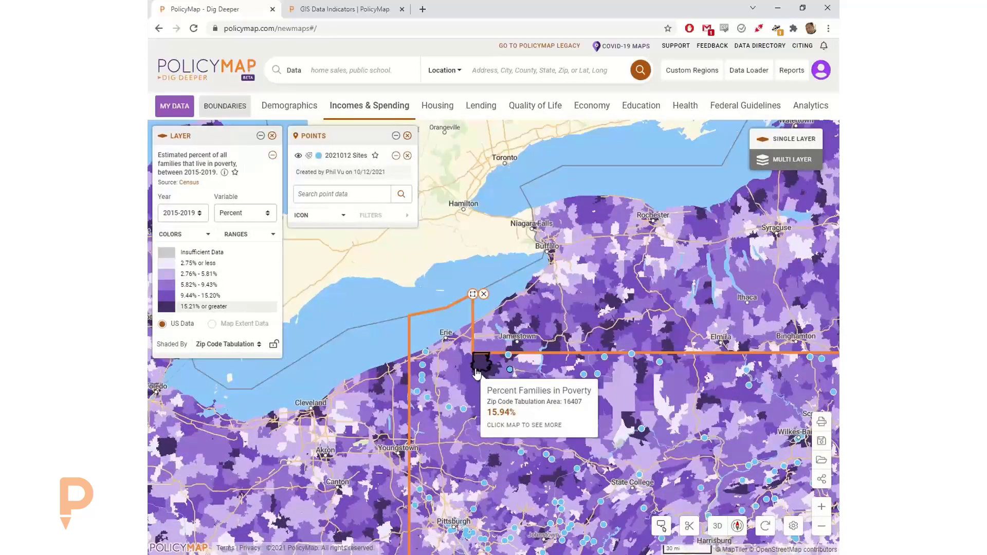
click(503, 68)
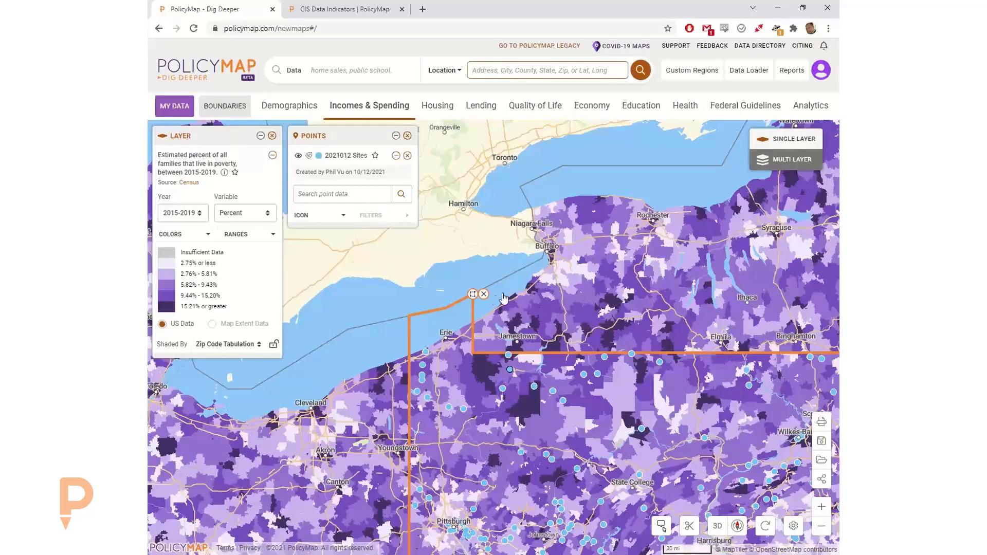
drag(618, 258, 544, 193)
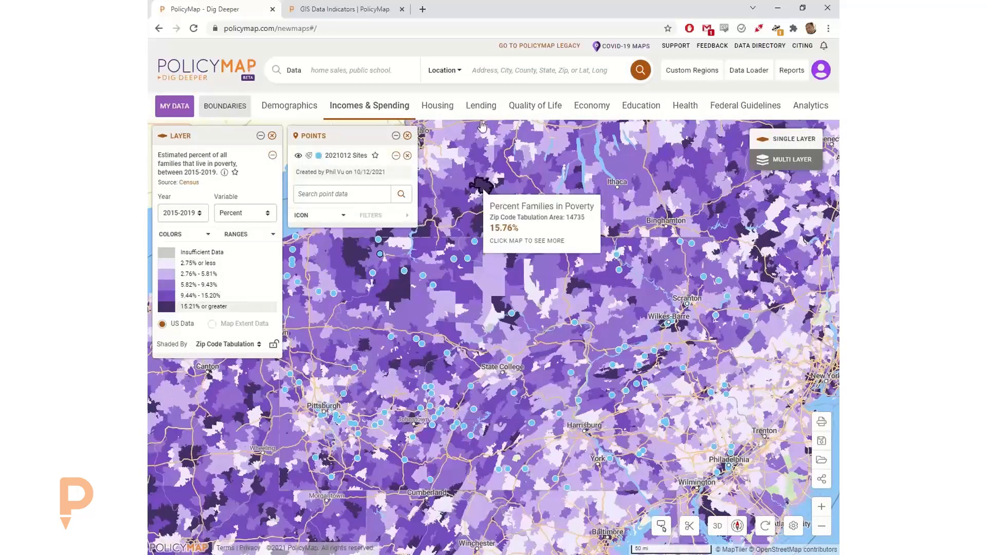
click(495, 68)
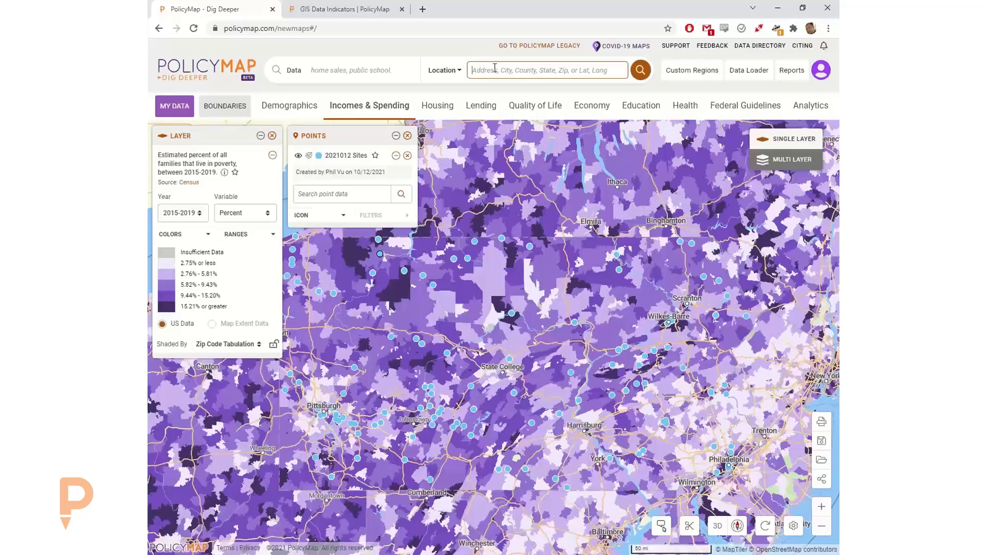
text(pa)
click(634, 73)
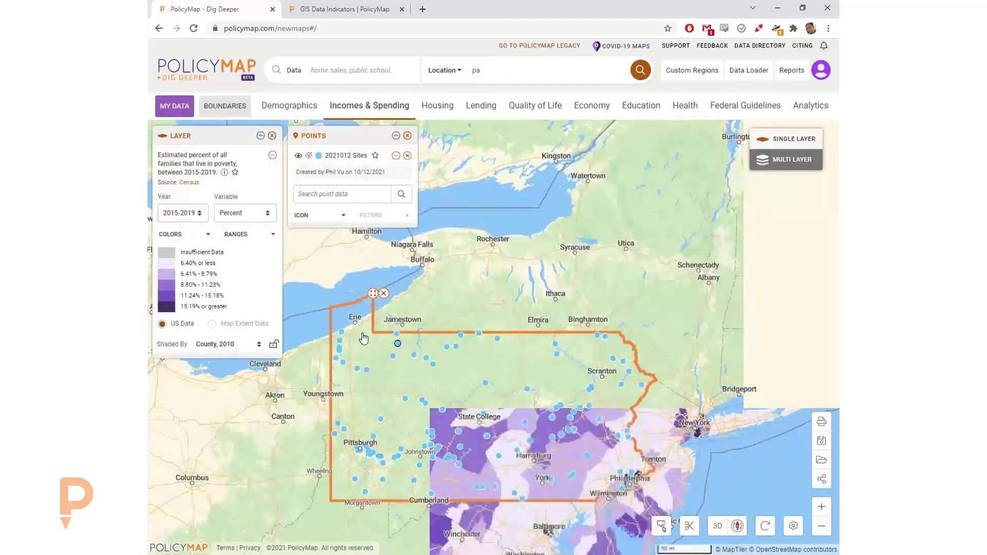
click(373, 294)
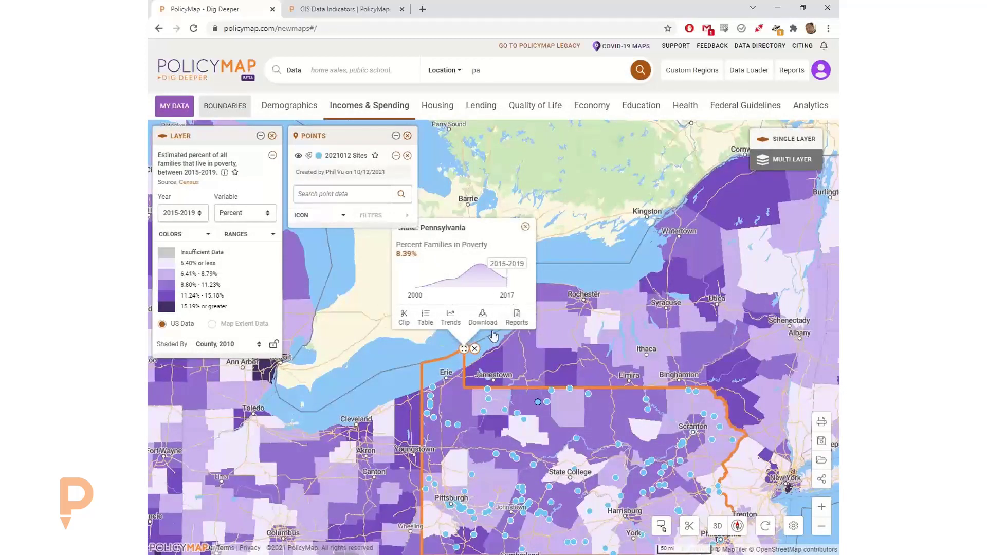
- Download a CSV of 2021012 Sites points with poverty data by Zip Code Tabulation Area, 2010
click(425, 317)
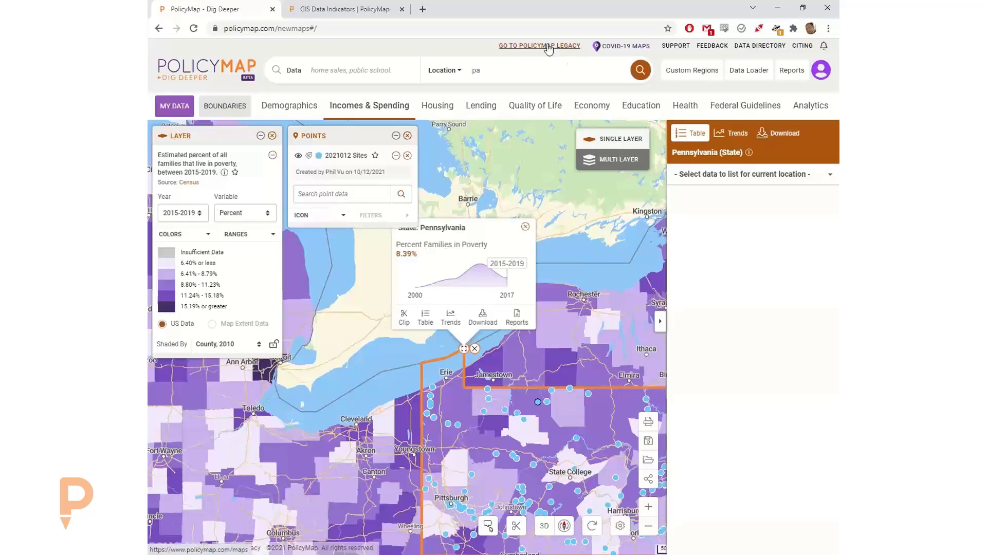
click(765, 134)
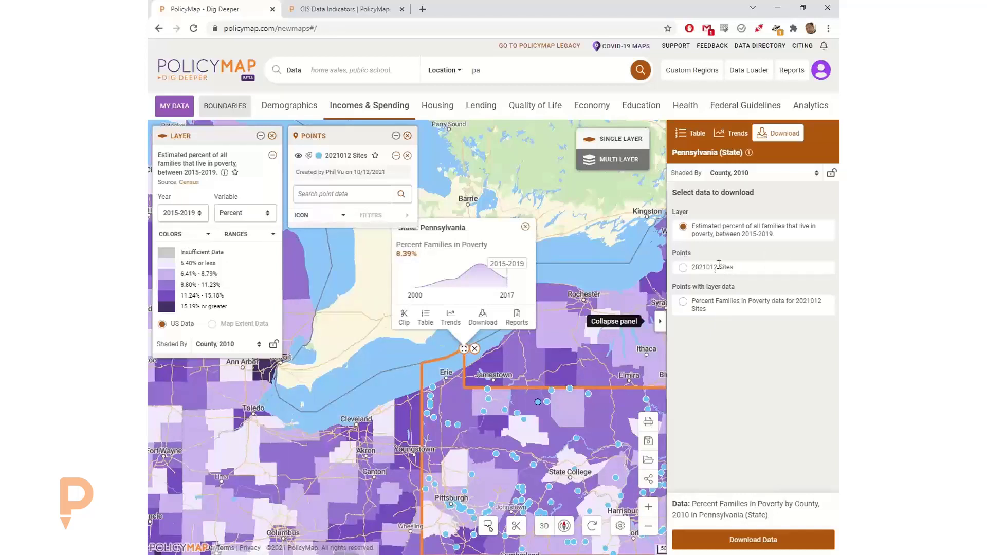
click(728, 307)
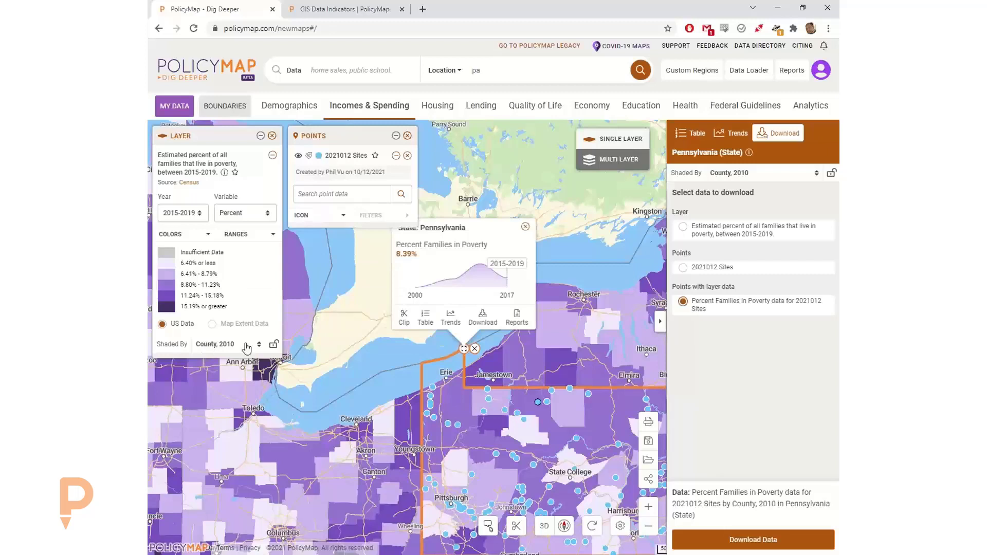
click(741, 173)
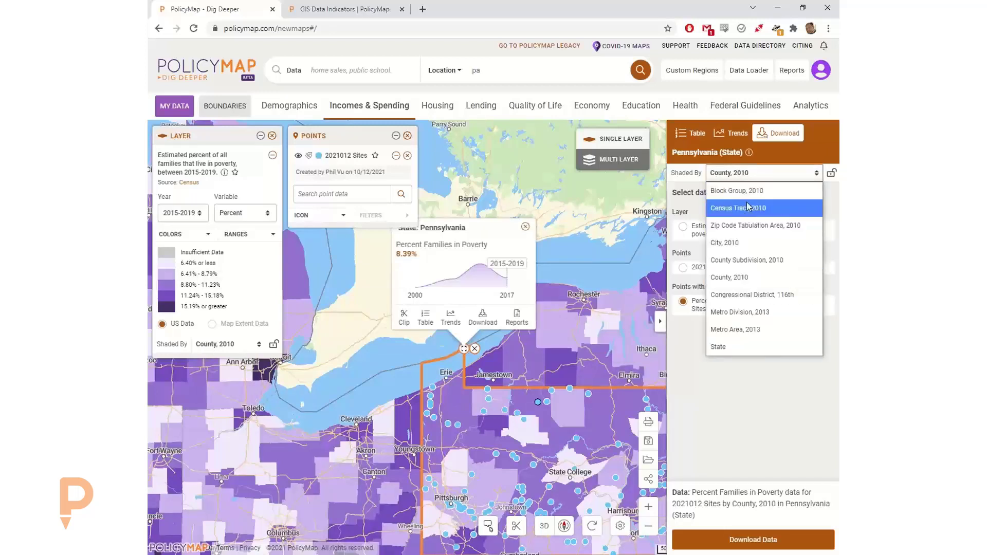
click(742, 227)
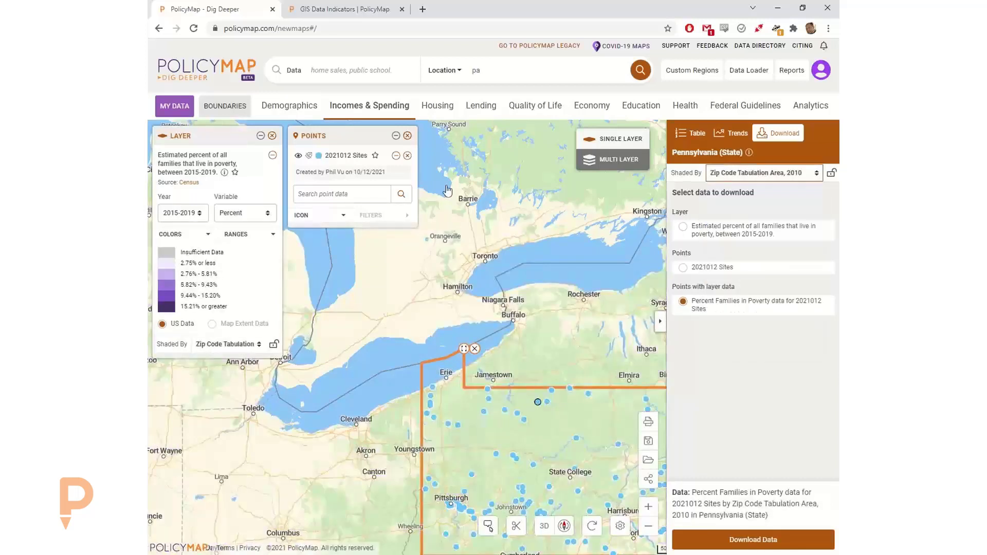
click(744, 542)
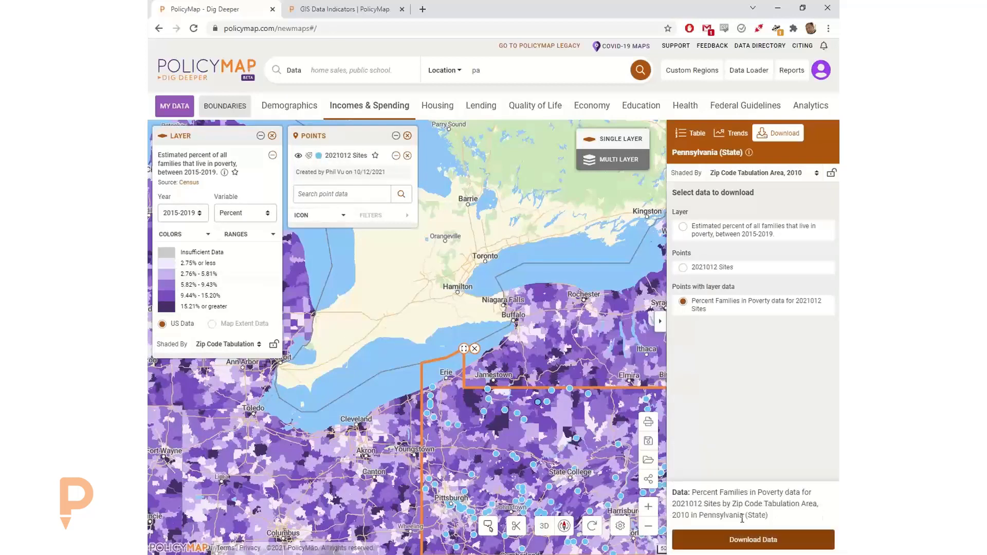
click(752, 540)
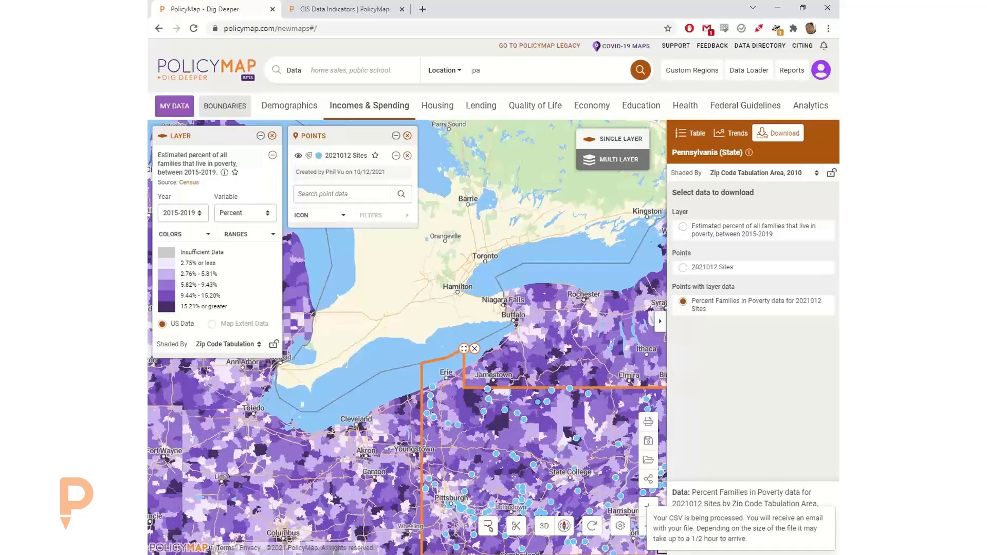
key(alt+Tab)
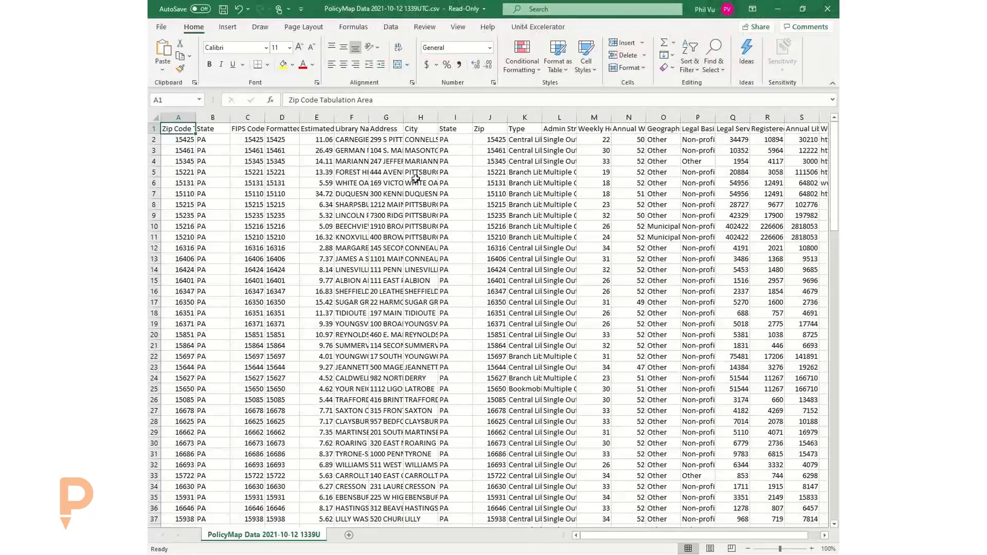
- Widen columns A and E, select the poverty percentages and library names, then minimize the workbook
drag(334, 118, 759, 127)
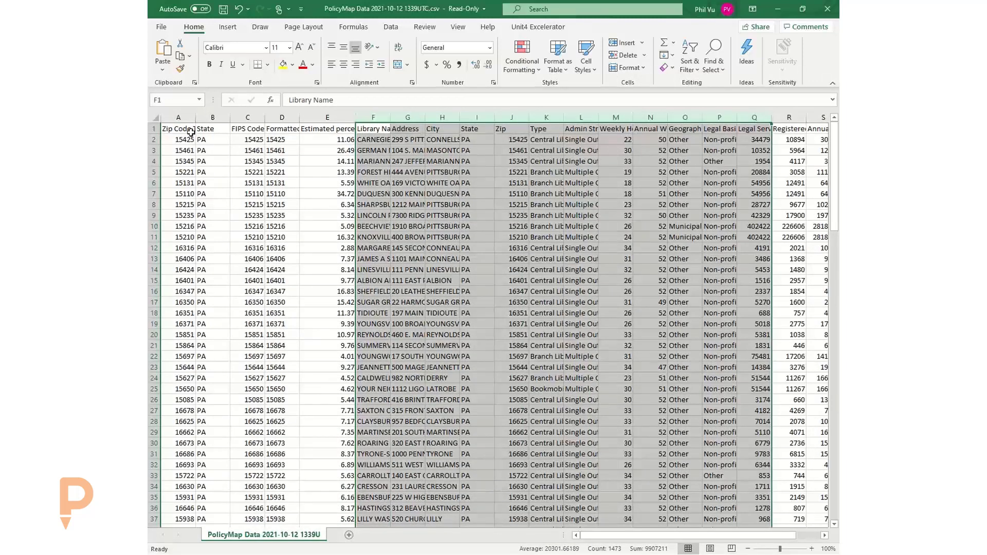
drag(195, 117, 209, 213)
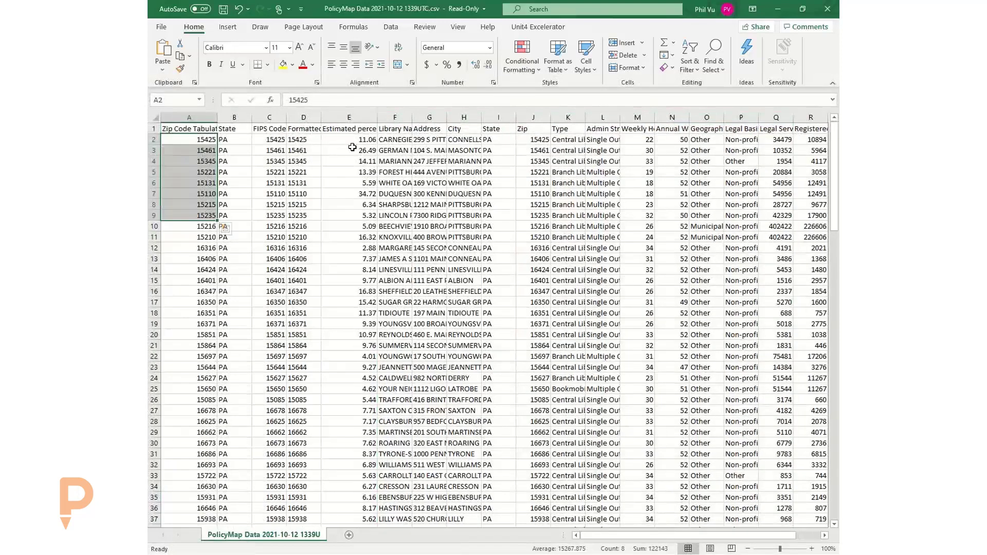
drag(362, 139, 362, 265)
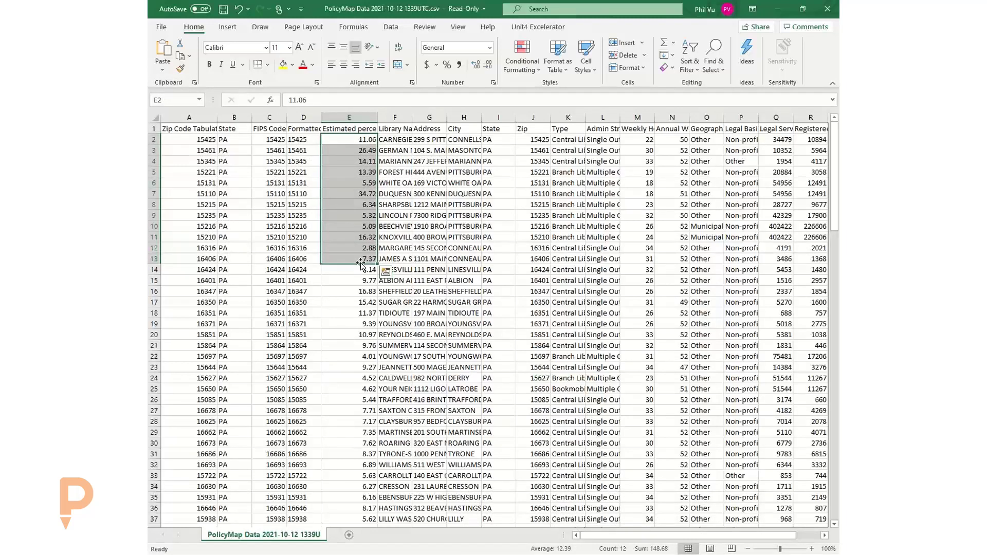
drag(389, 140, 382, 243)
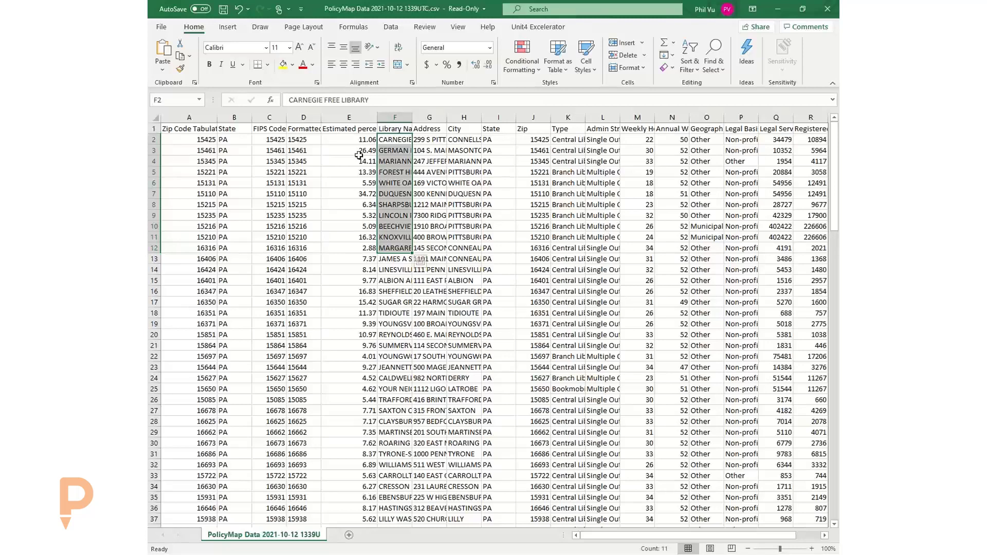
click(779, 11)
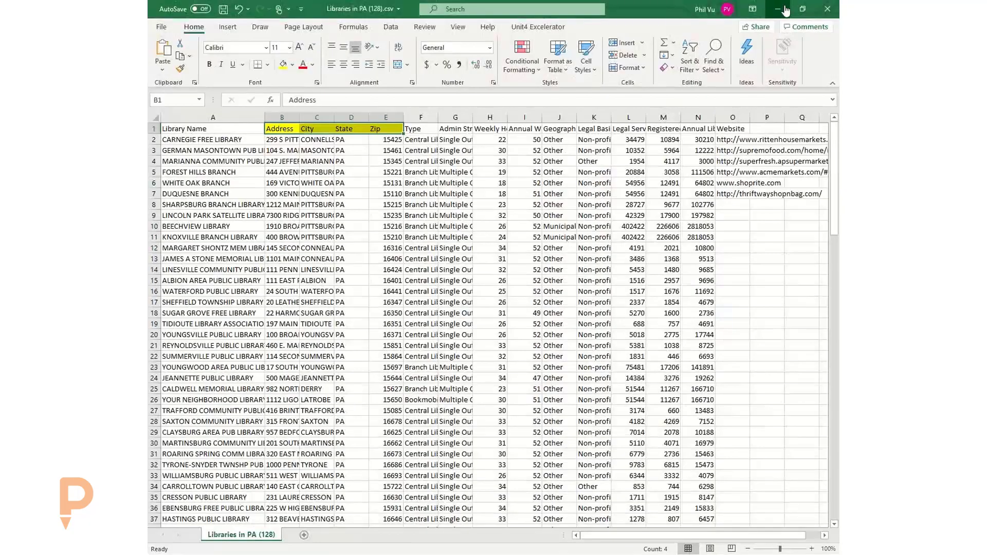
- Minimize the Libraries in PA Excel window to get back to the PolicyMap map
click(778, 10)
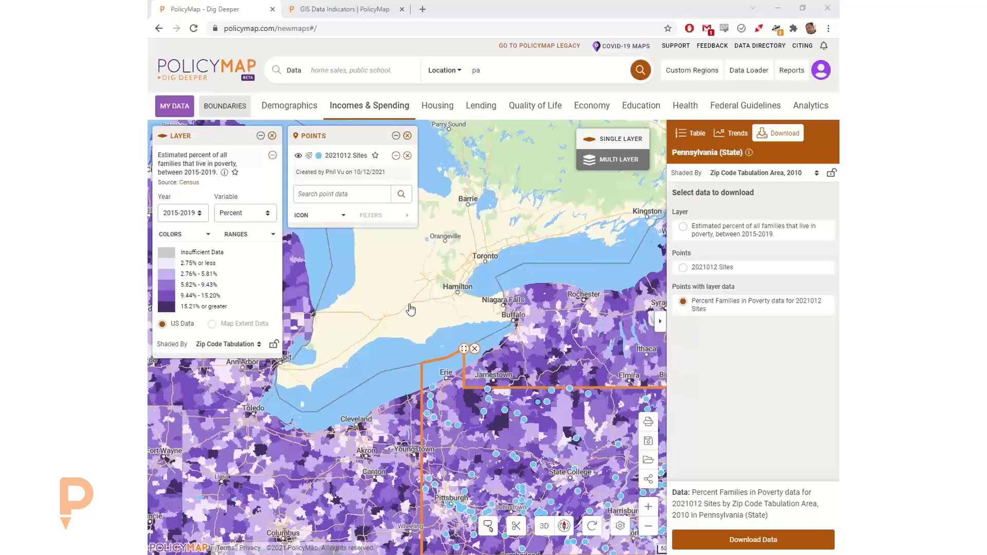
- Remove the Pennsylvania outline, pan toward the mid-Atlantic, and bring up the Reset Map prompt
click(475, 350)
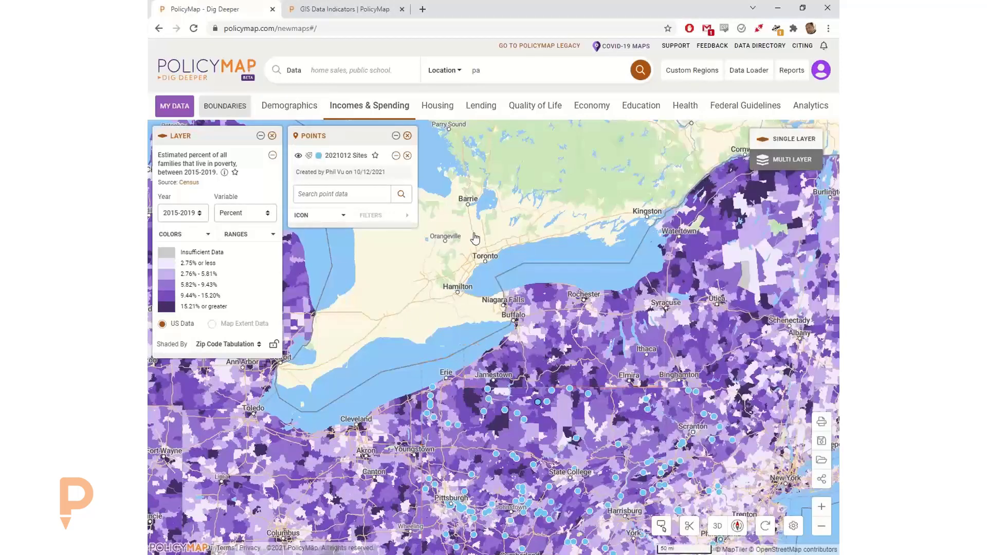
drag(553, 268, 517, 149)
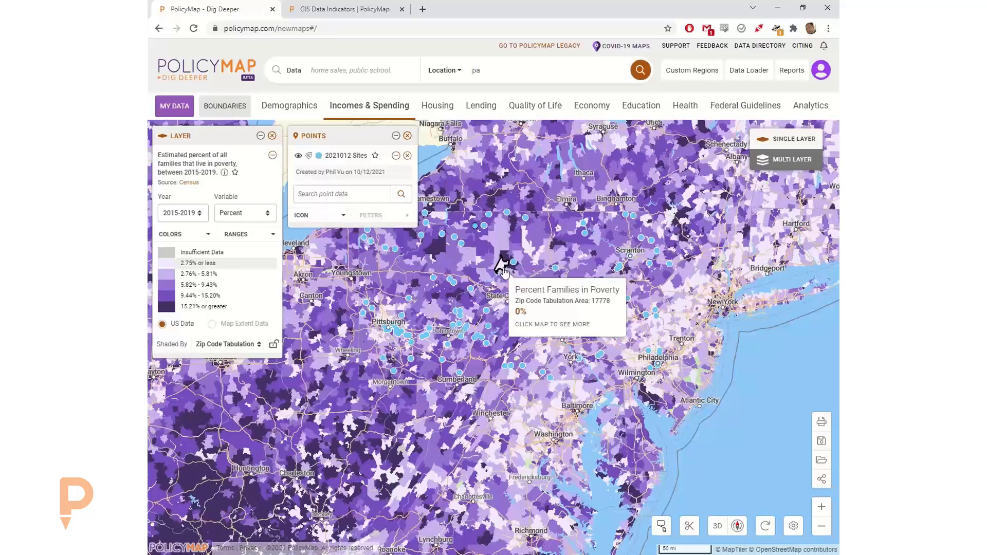
click(764, 525)
- Reset the map with no layers and center it on Lansing, MI without the city outline
click(605, 318)
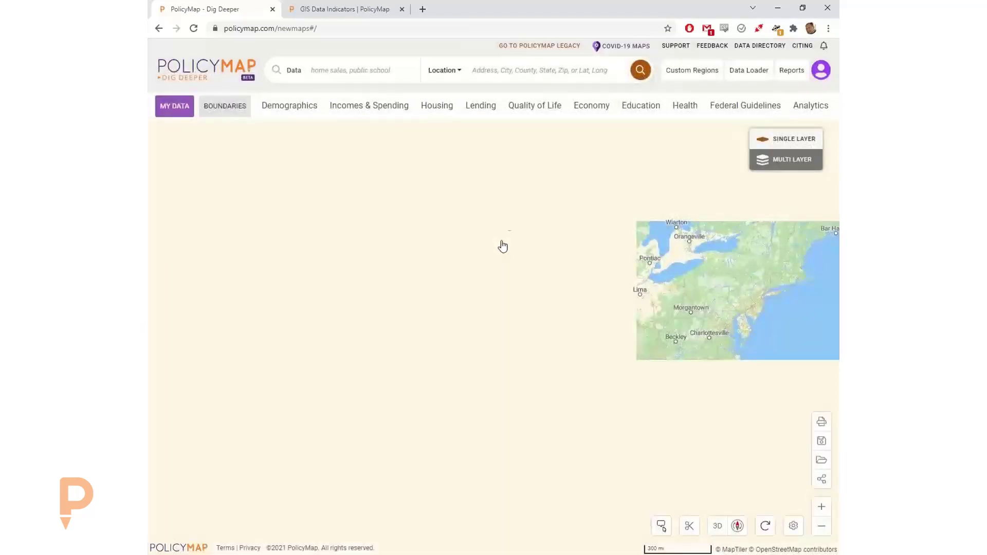
click(487, 71)
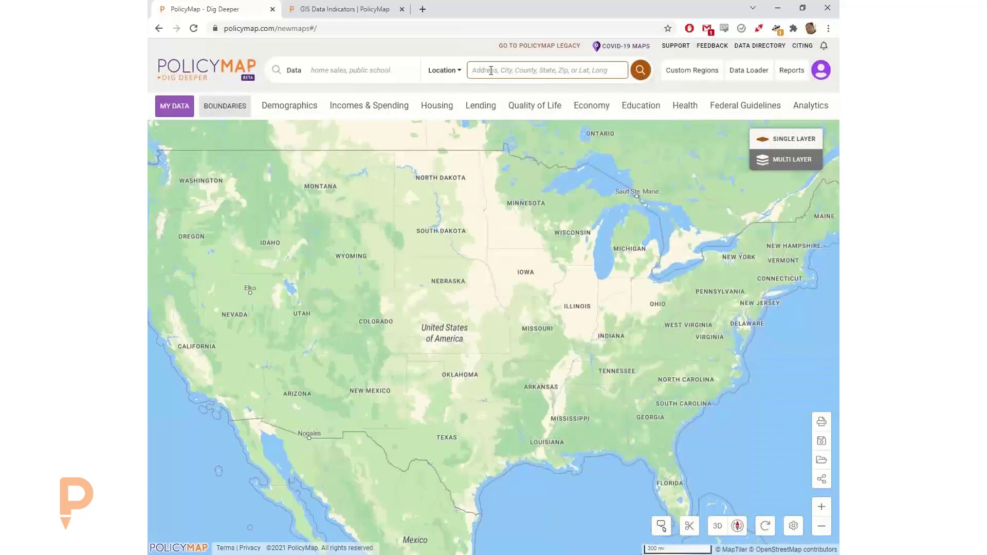
text(lansing)
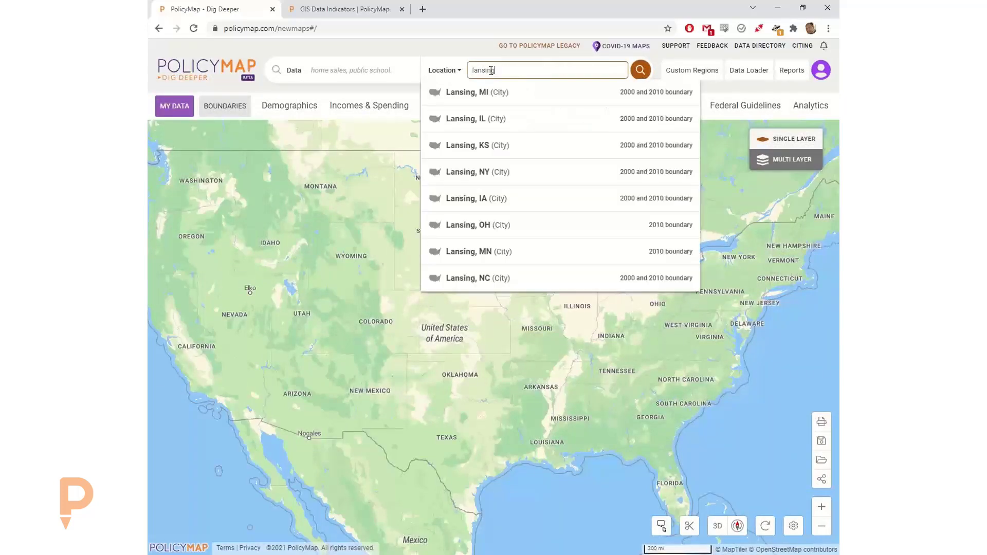
click(486, 91)
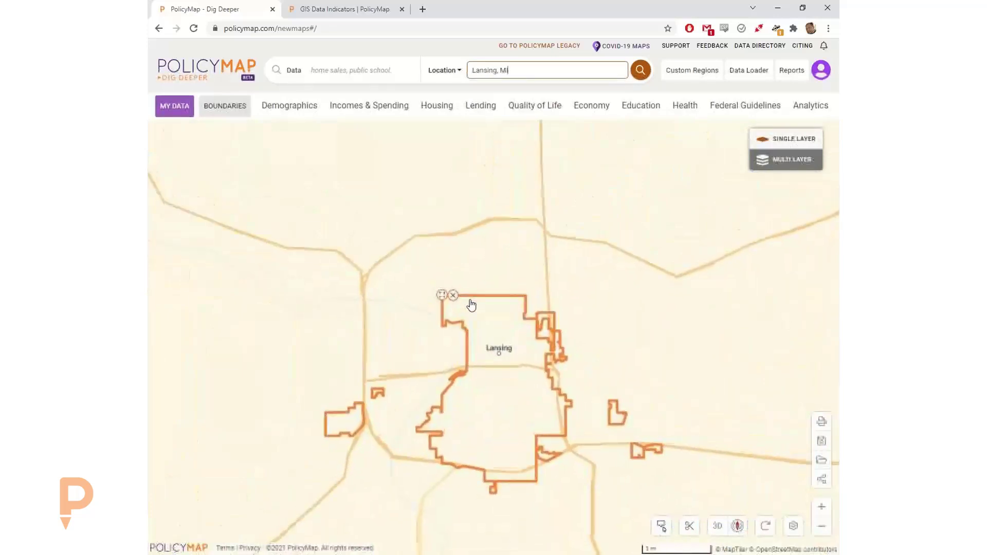
click(450, 292)
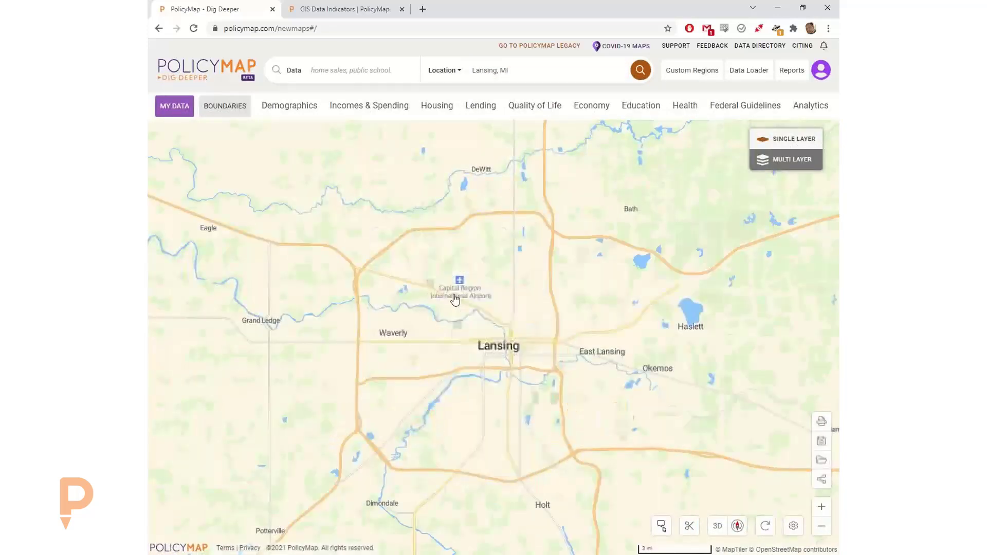
- Browse Demographics > Race, Ethnicity, Diversity and search the data for 'predom'
click(291, 107)
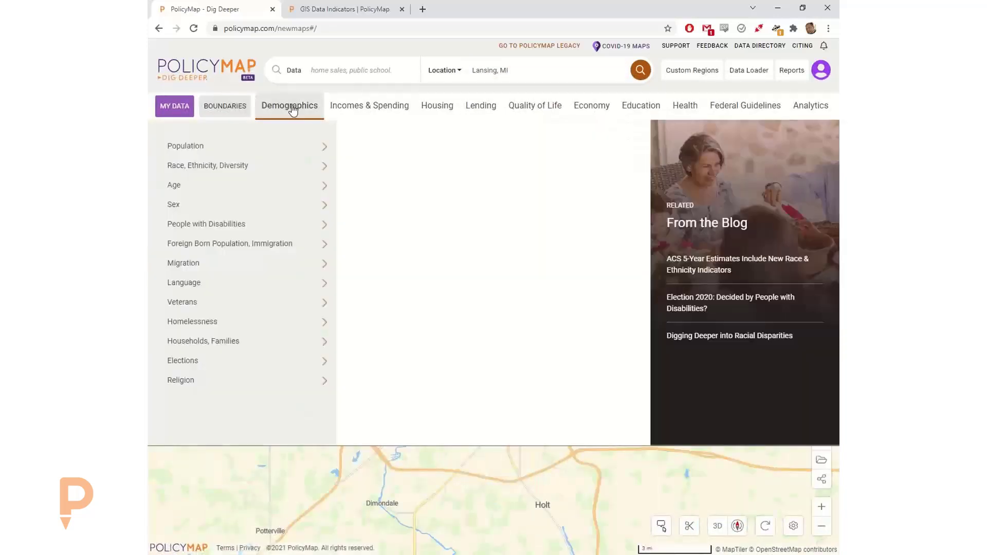
click(247, 168)
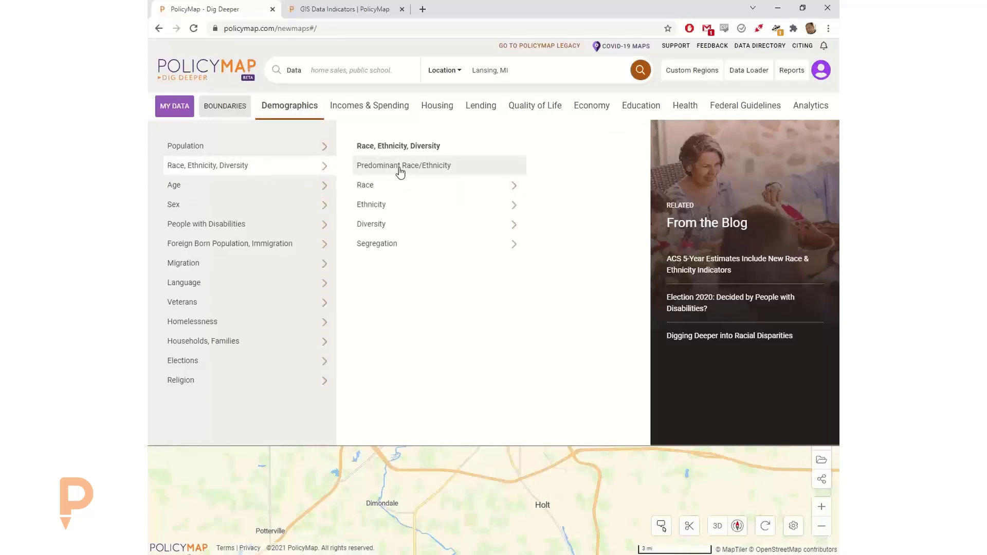
click(341, 68)
text(predom)
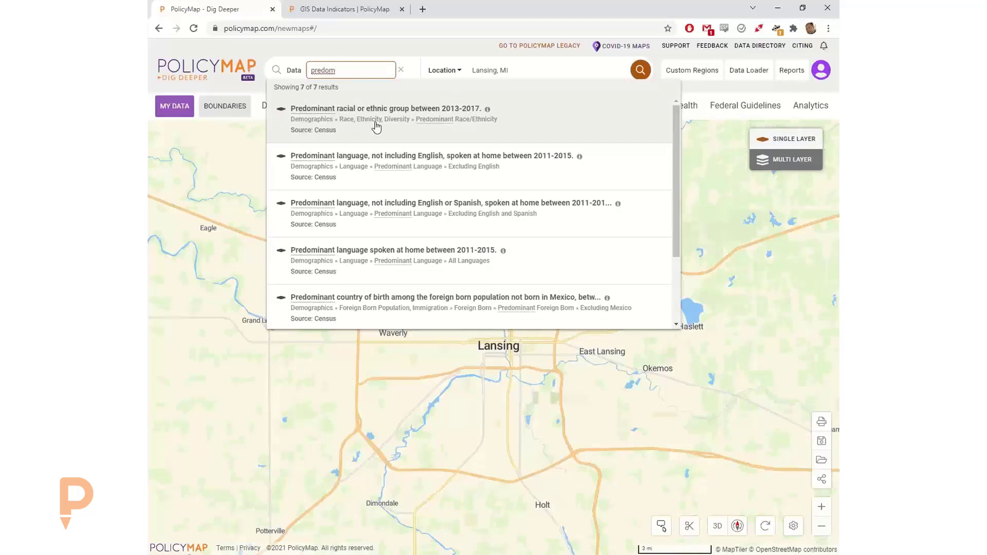
- Add the 'Predominant racial or ethnic group between 2013-2017' layer, keeping its default year
click(375, 120)
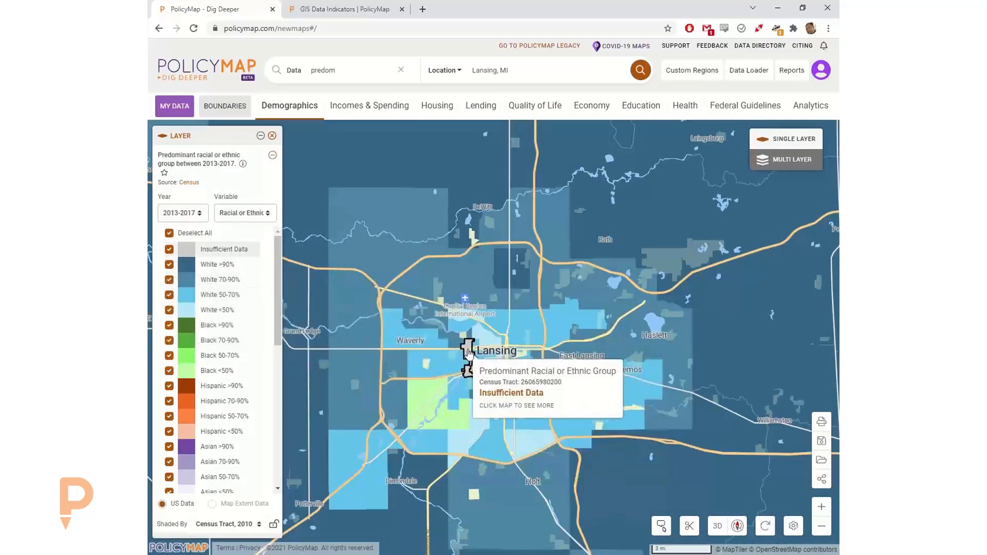
click(177, 213)
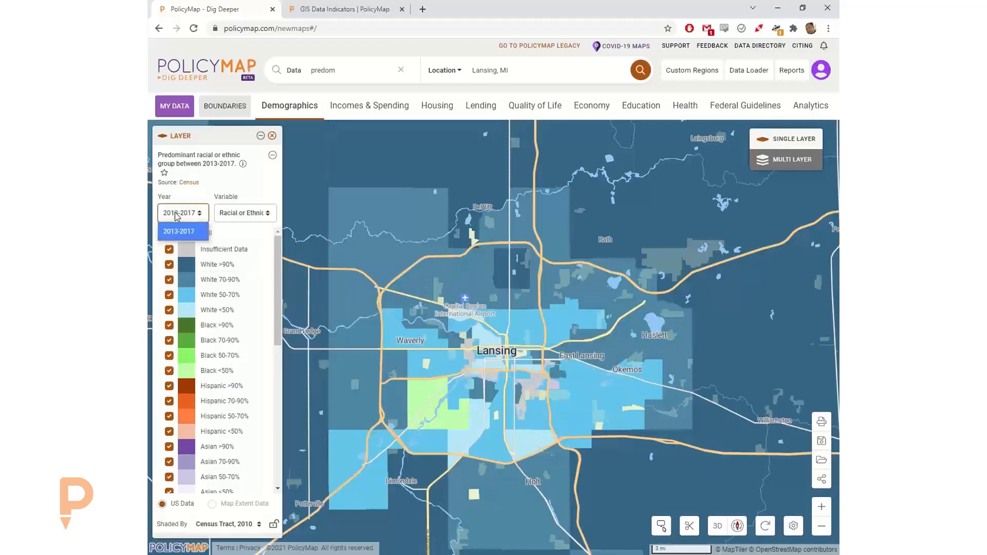
click(210, 183)
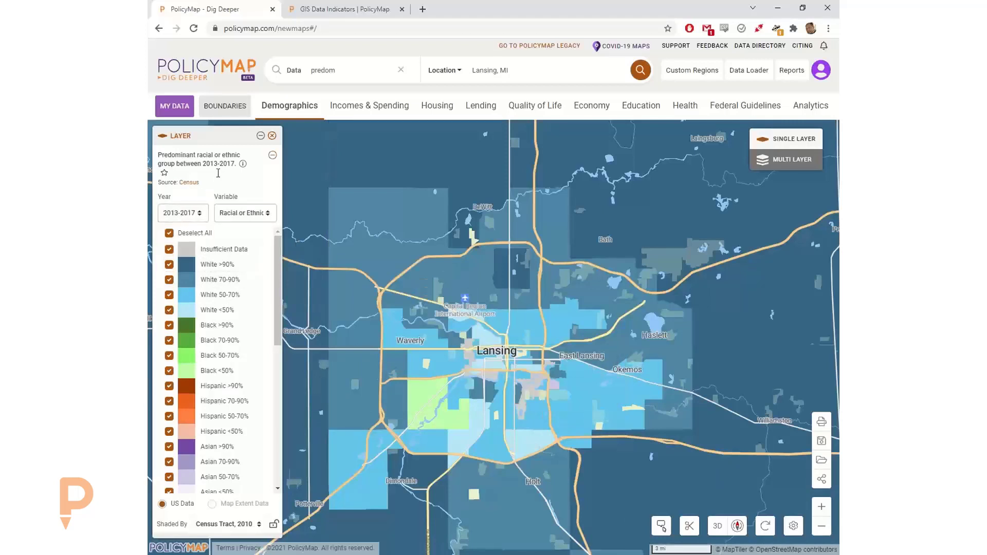
click(401, 70)
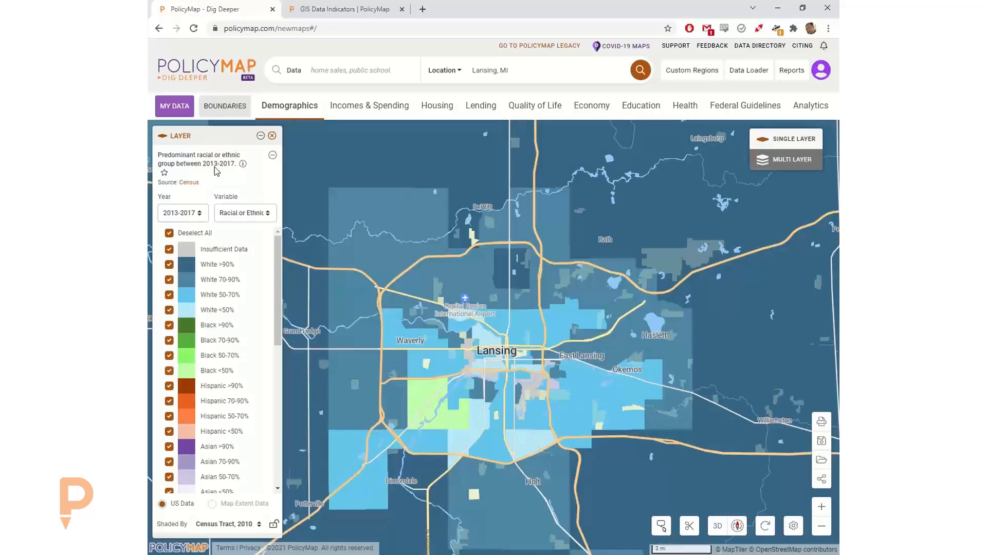
click(477, 413)
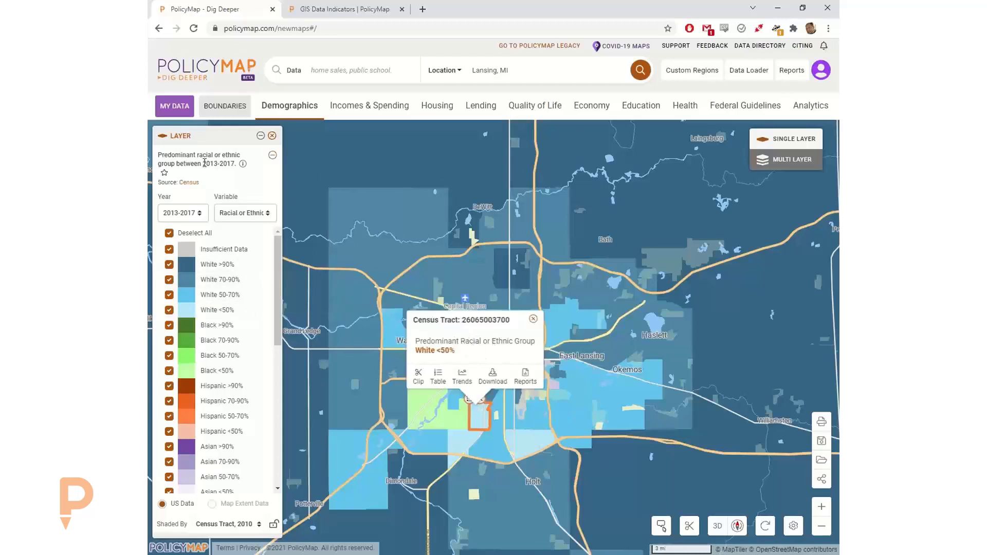
drag(235, 164, 206, 163)
click(214, 175)
drag(461, 351, 417, 341)
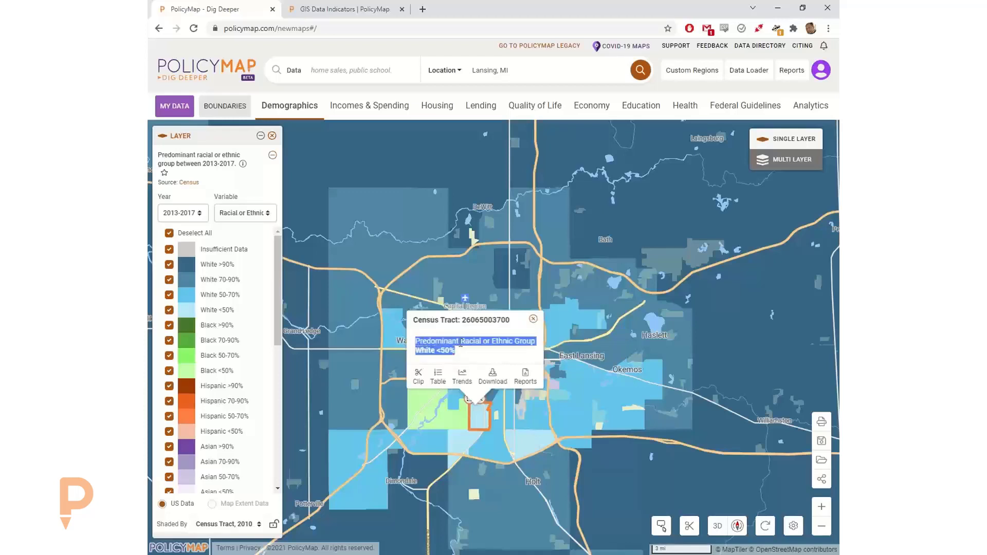
click(464, 350)
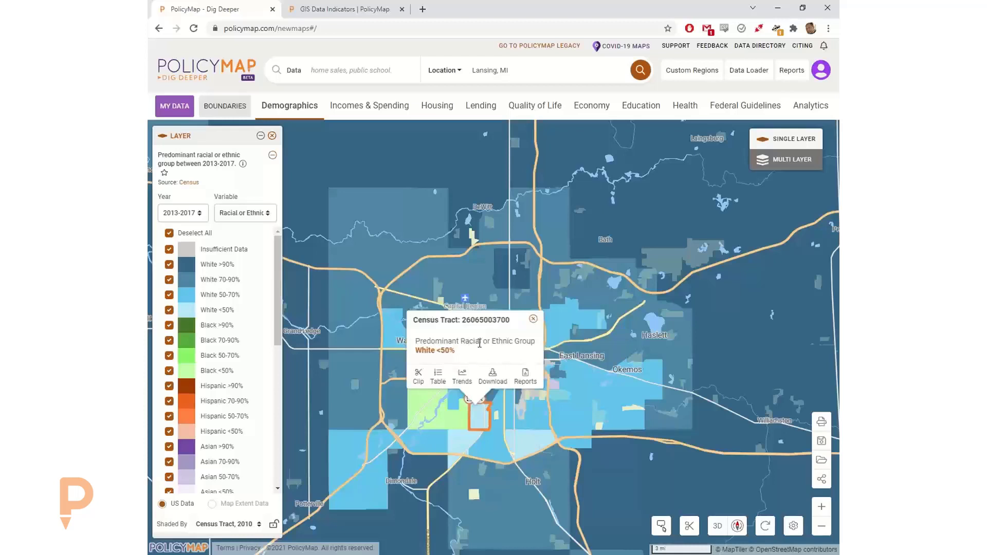
click(533, 320)
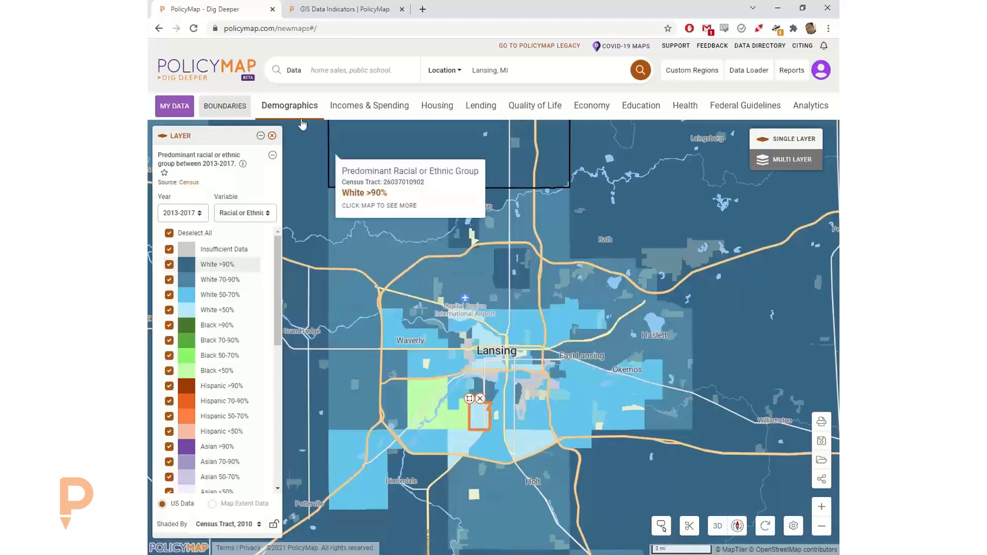
click(288, 107)
click(257, 165)
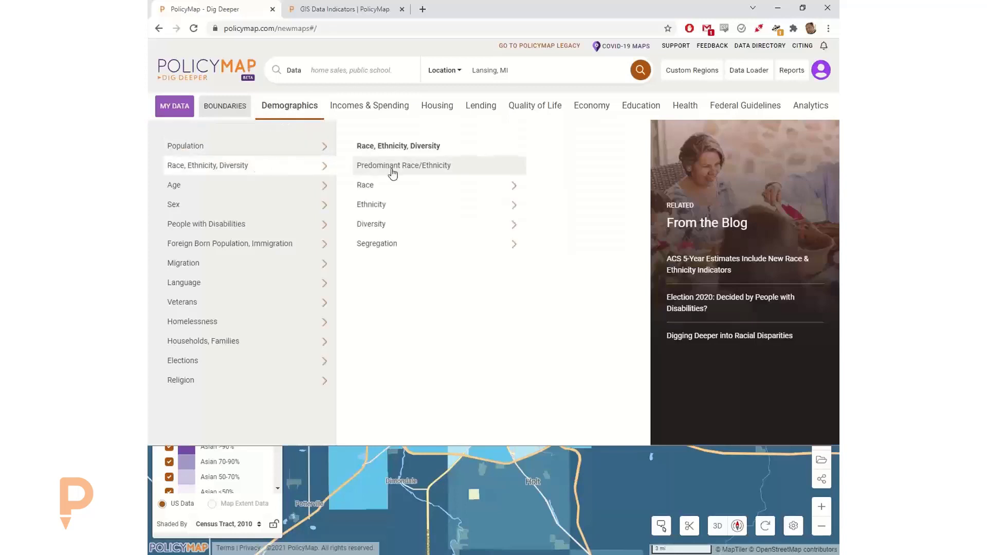
- Close the Demographics menu and remove the predominant-race layer and the census tract outline
click(404, 185)
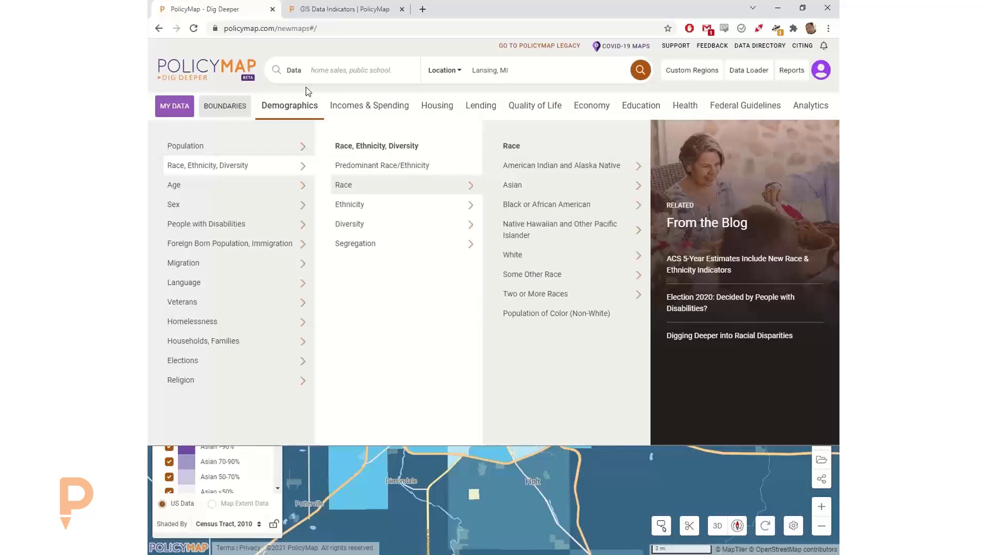
click(375, 91)
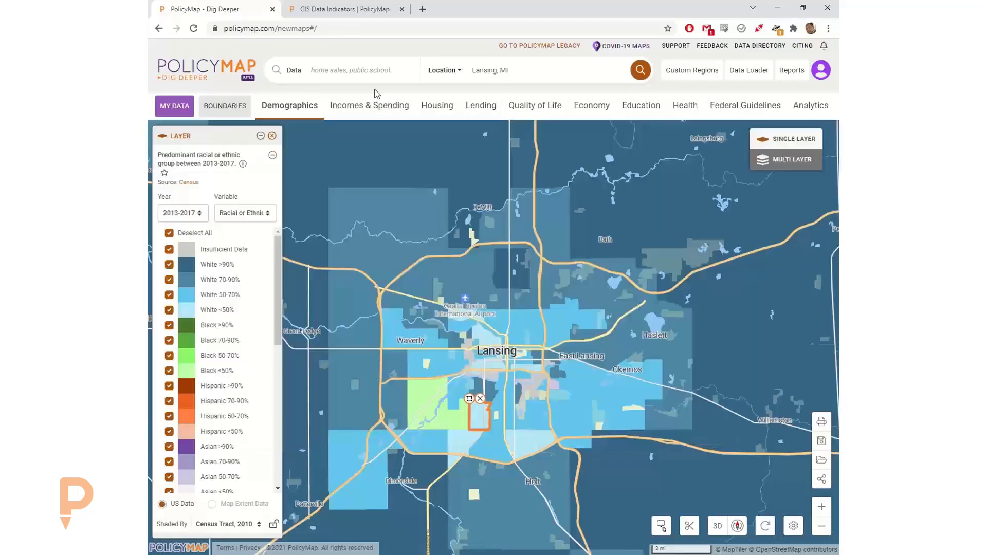
click(271, 138)
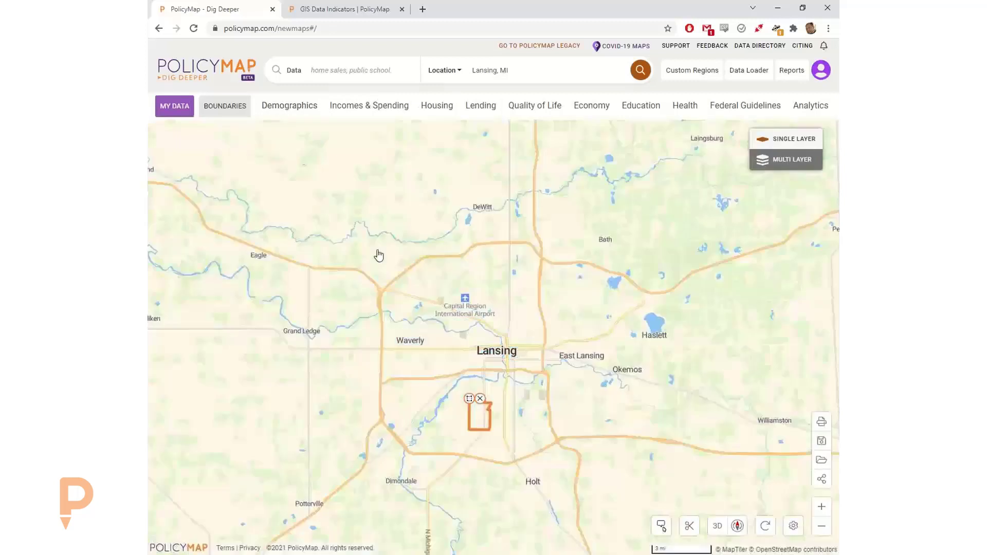
click(472, 406)
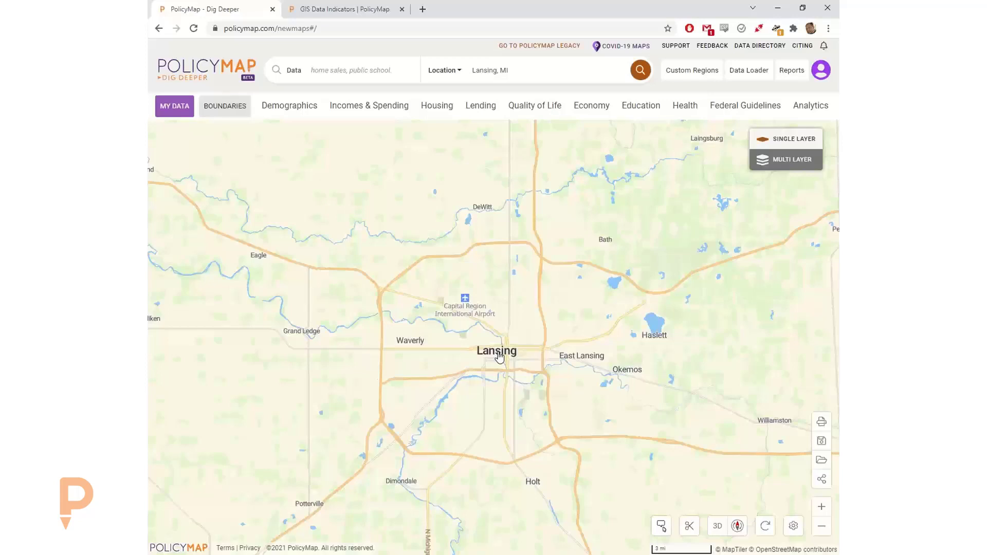
- On the Reports page, set the Community Profile location to Lansing, MI (City)
click(789, 72)
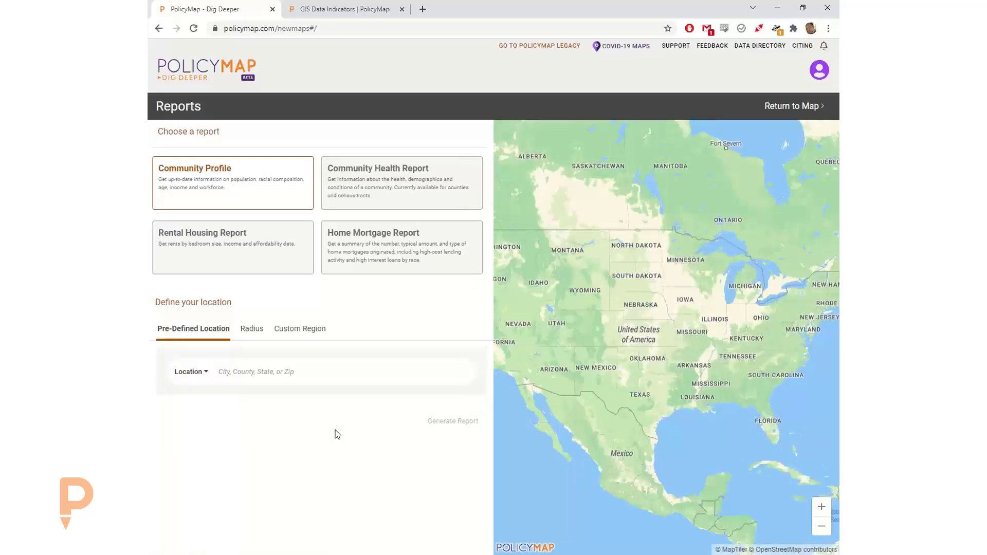
click(277, 371)
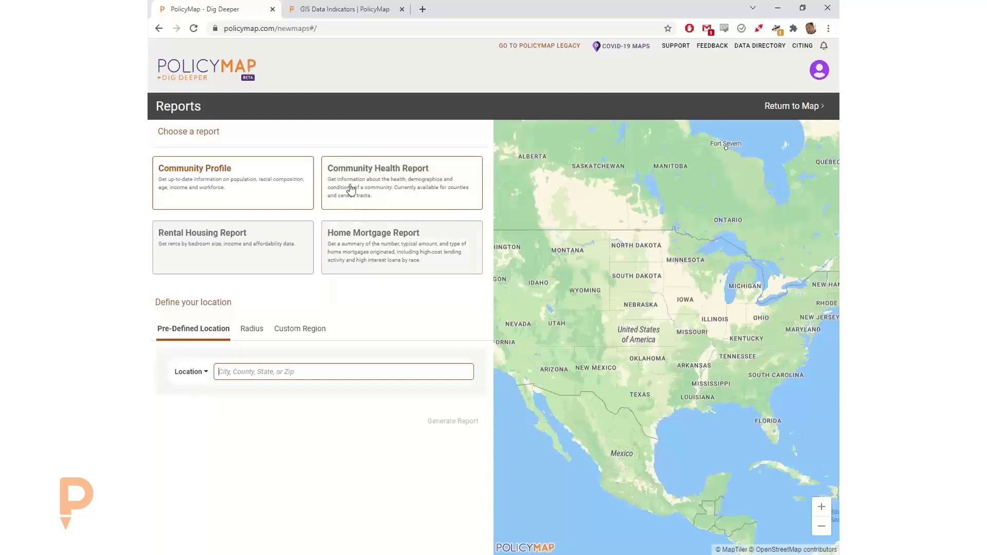
click(238, 369)
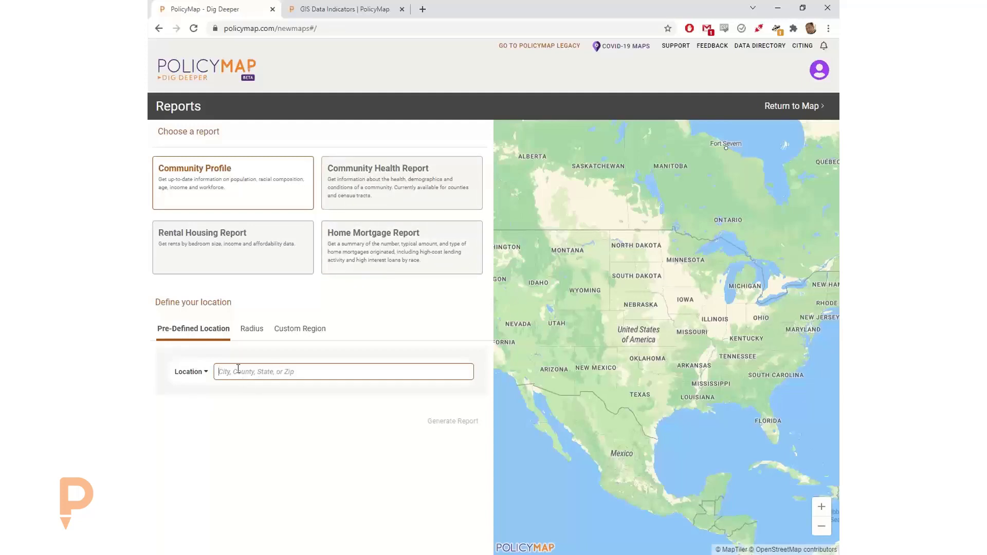
text(grand rapid)
key(ctrl+a)
text(lansing)
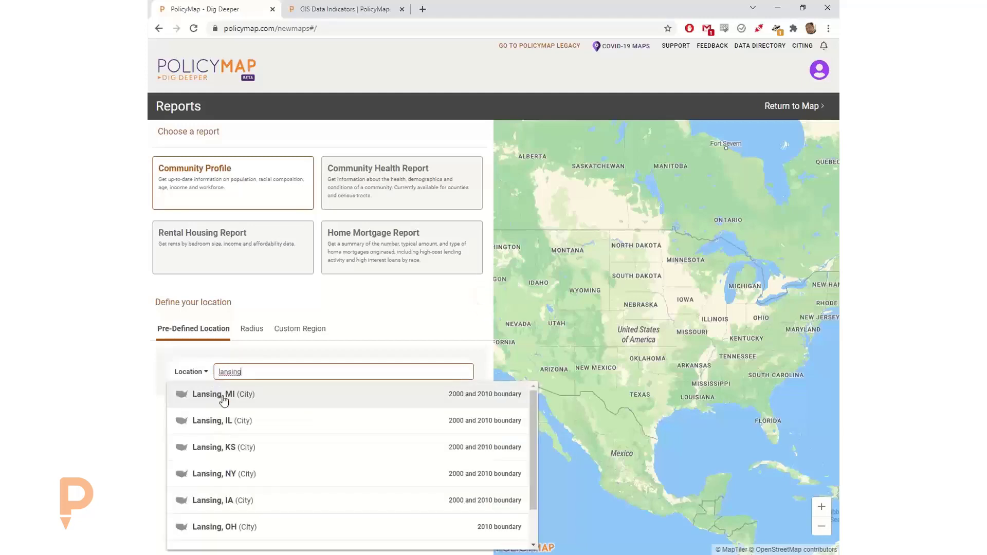
click(327, 397)
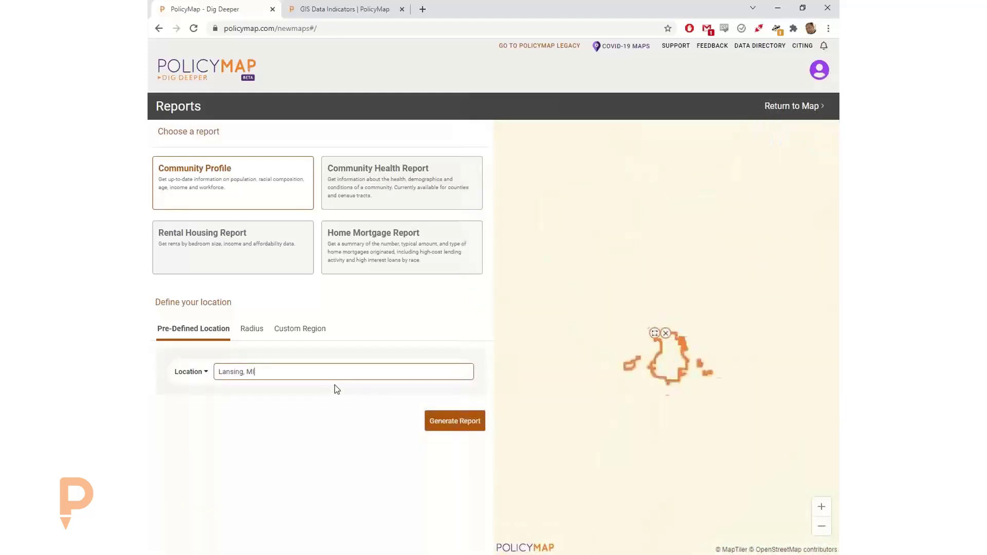
- Generate the Lansing city Community Profile and scroll to its incomes ($41,674 median household income)
click(455, 421)
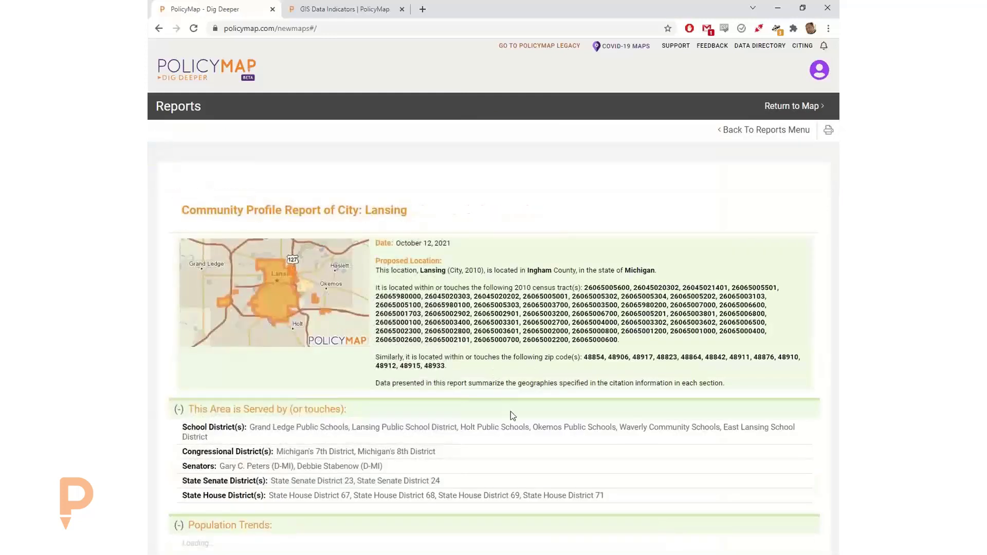
scroll(514, 427, down, 1)
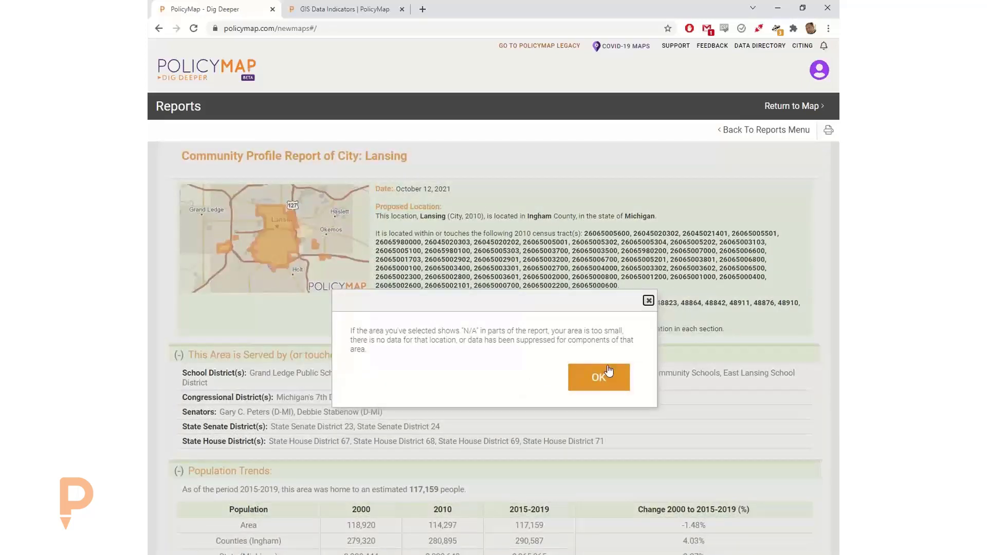
click(608, 370)
scroll(514, 403, down, 3)
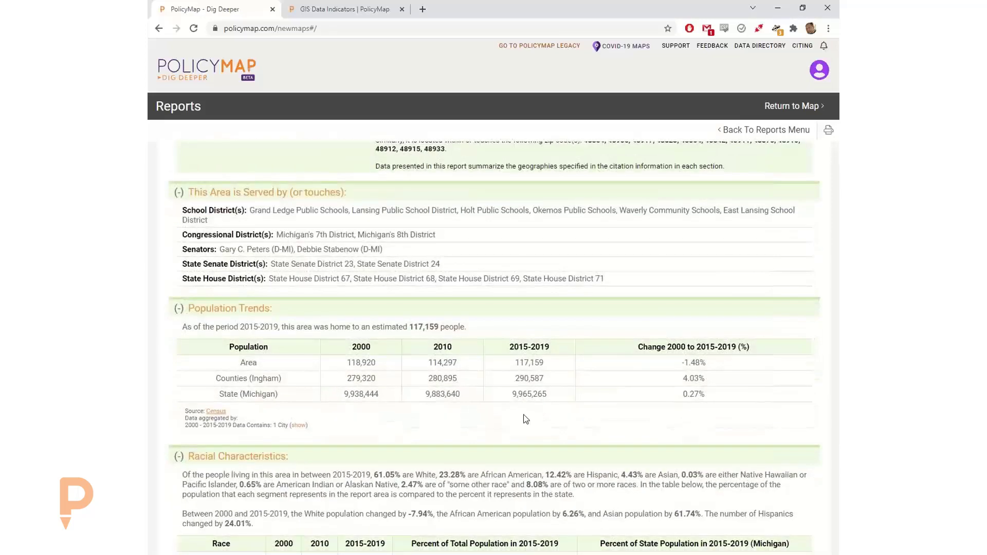
scroll(462, 406, down, 1)
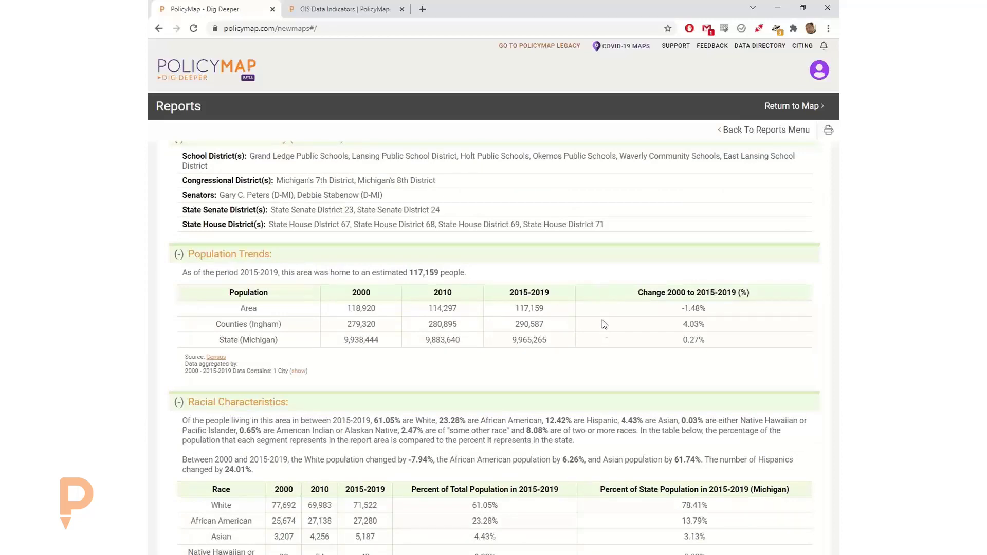
scroll(583, 357, down, 5)
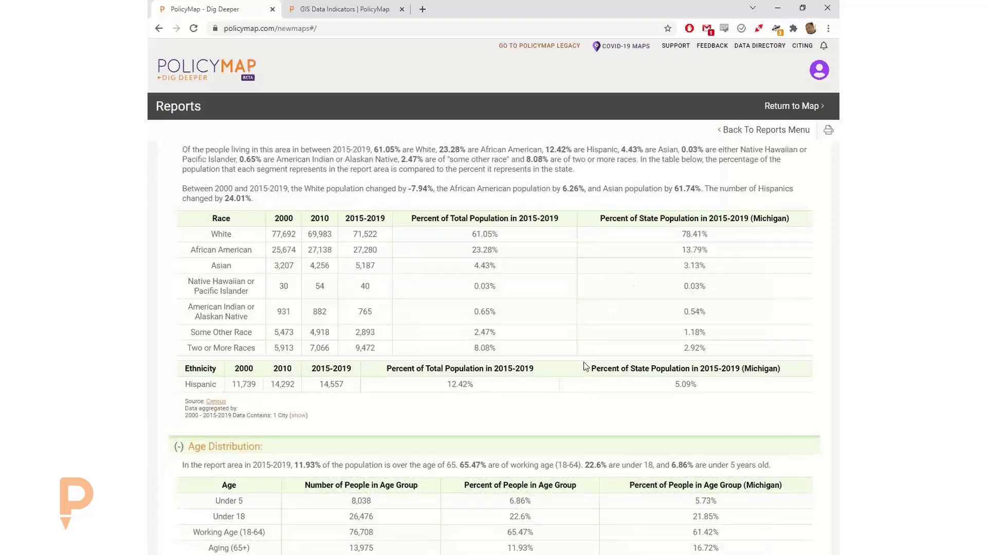
scroll(579, 396, down, 3)
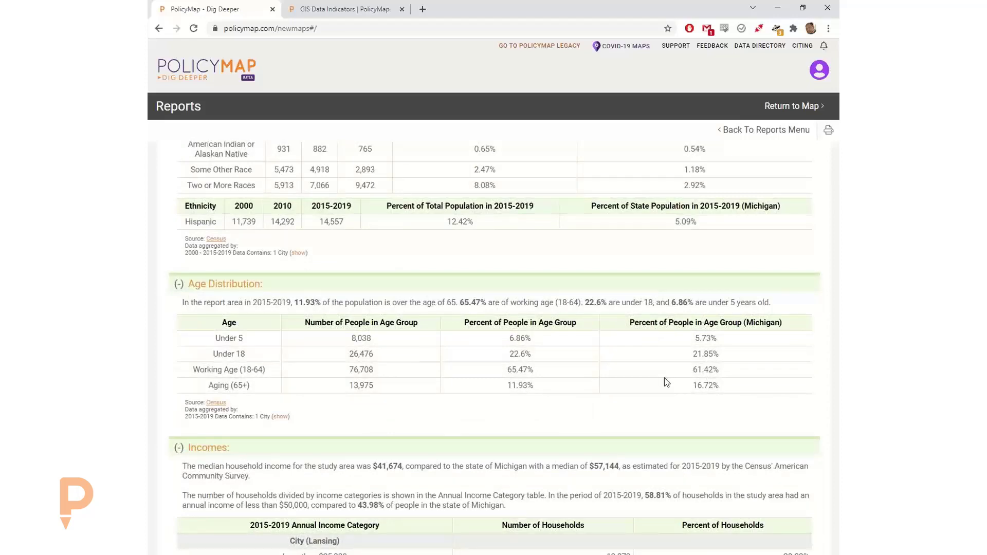
scroll(612, 401, down, 5)
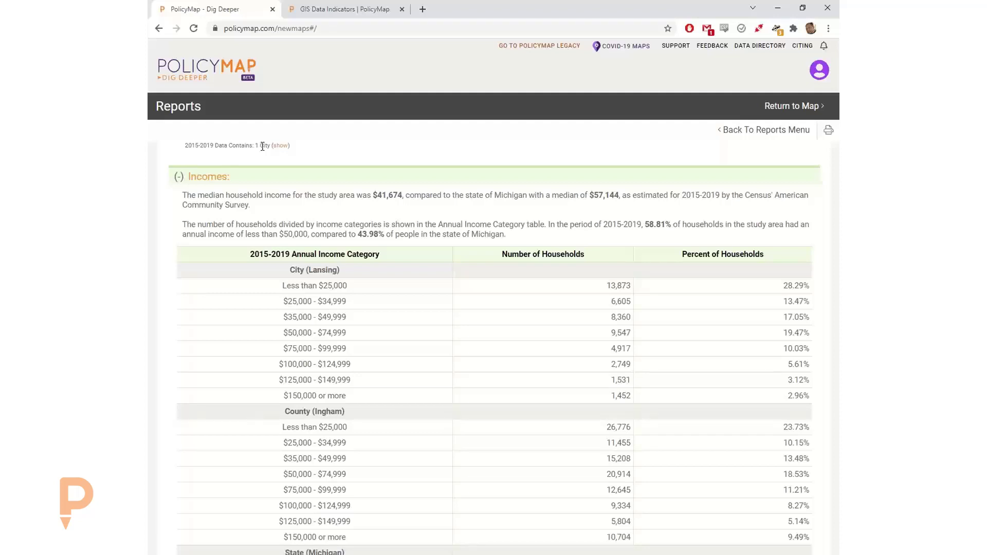
click(745, 130)
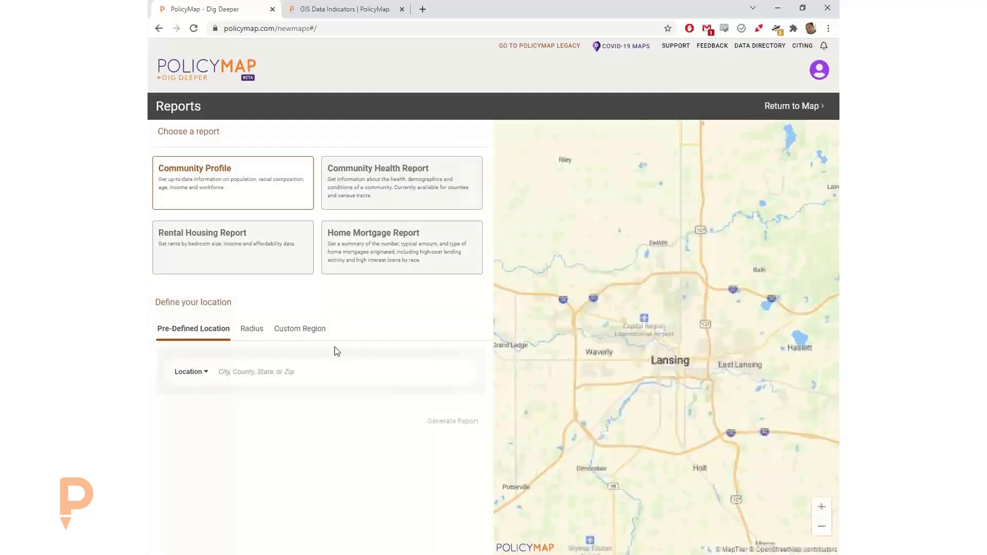
click(251, 330)
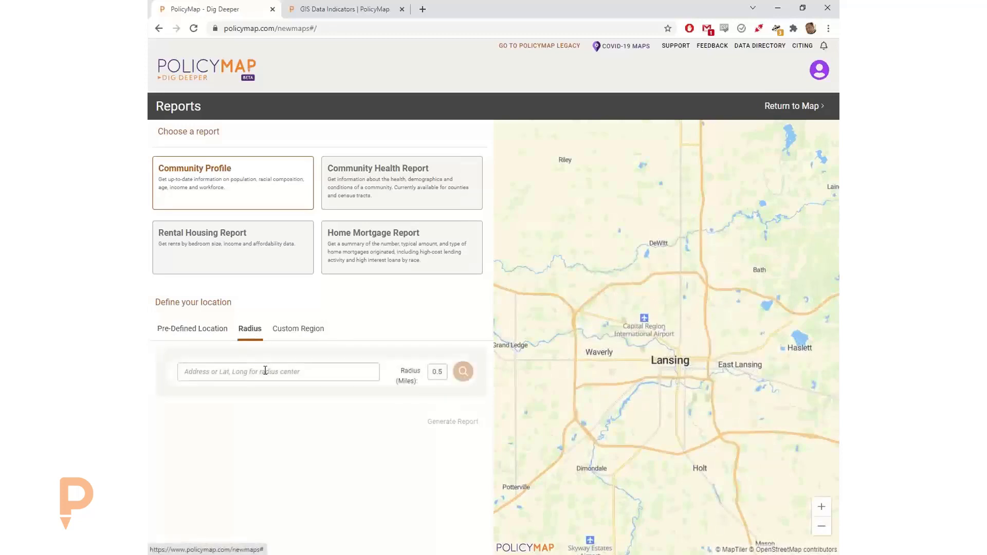
click(263, 370)
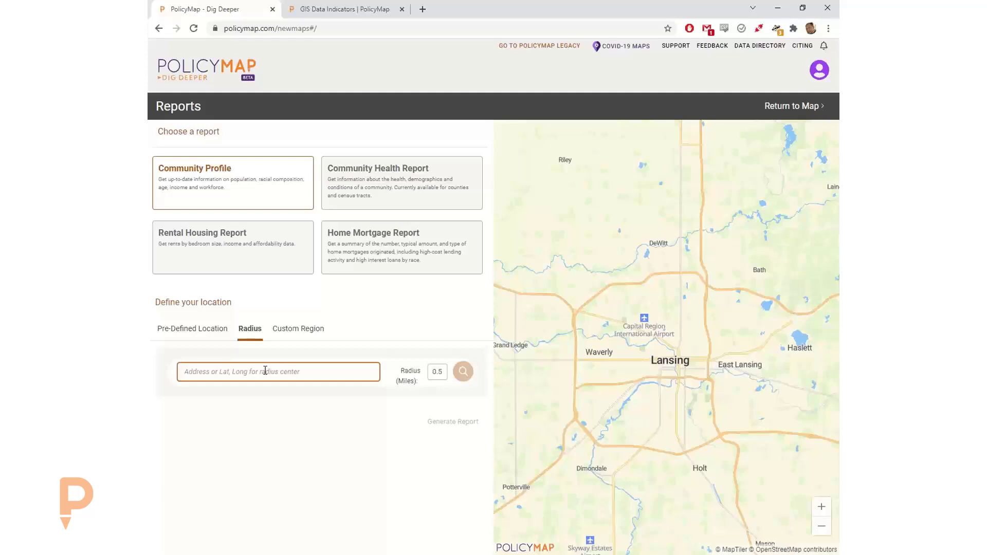
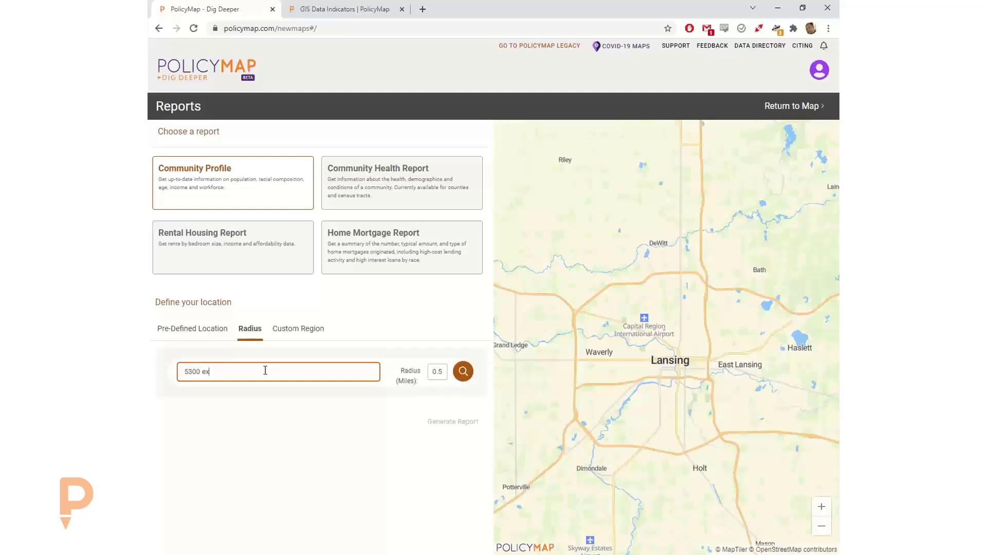
click(180, 371)
key(Delete)
text(3)
click(276, 373)
drag(264, 371, 321, 372)
key(BackSpace)
text(48910)
- Set the radius to 3 miles, locate the address on the map, and generate the report
drag(431, 369, 449, 374)
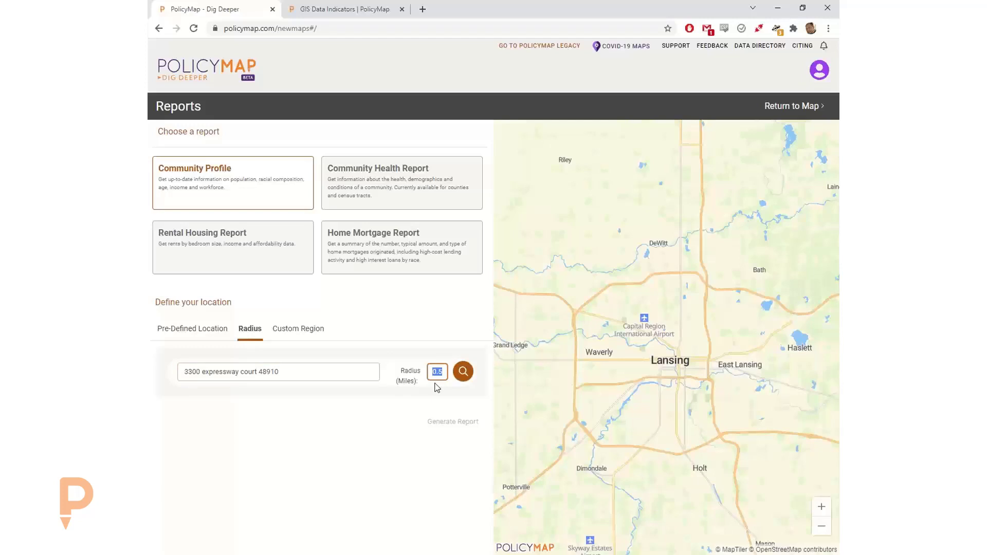
text(1)
click(462, 371)
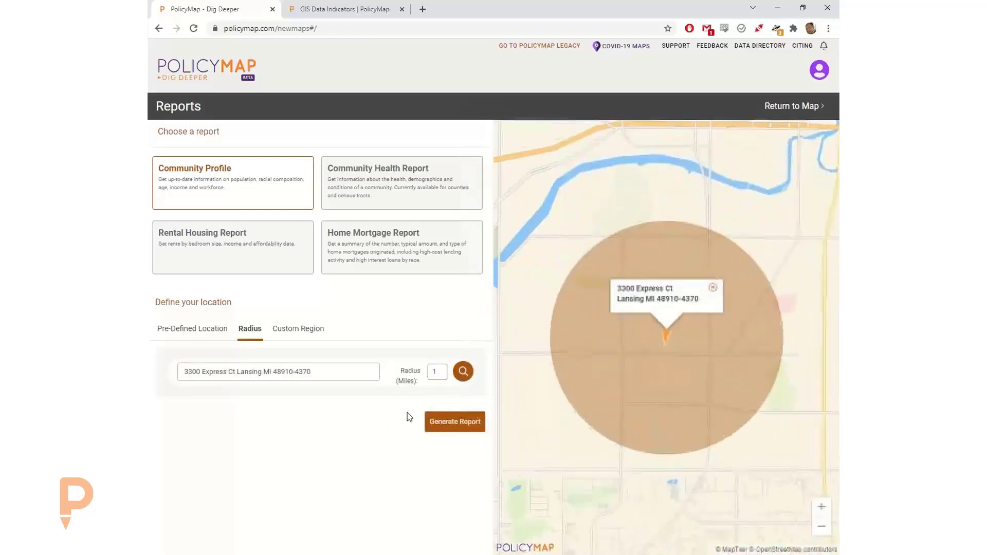
double_click(444, 371)
text(3)
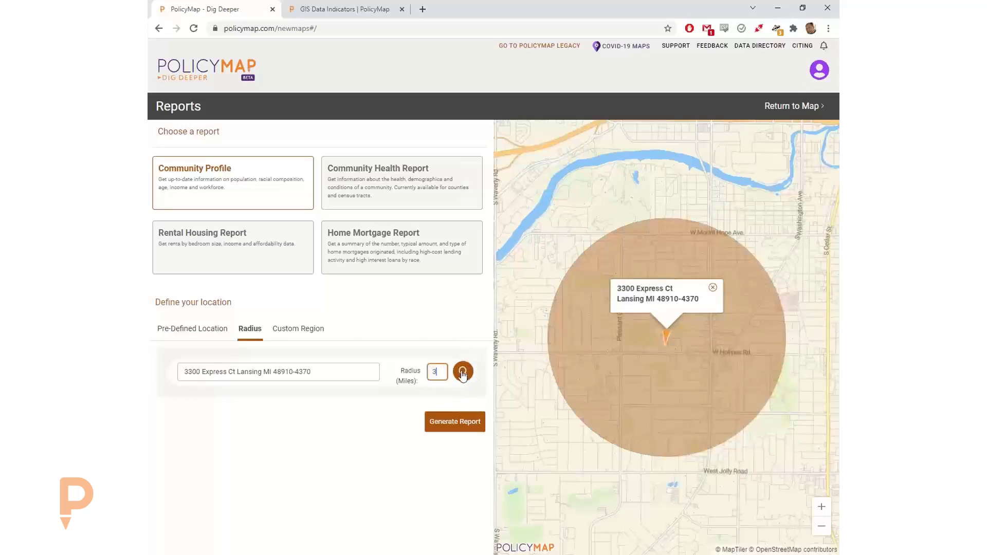
click(463, 372)
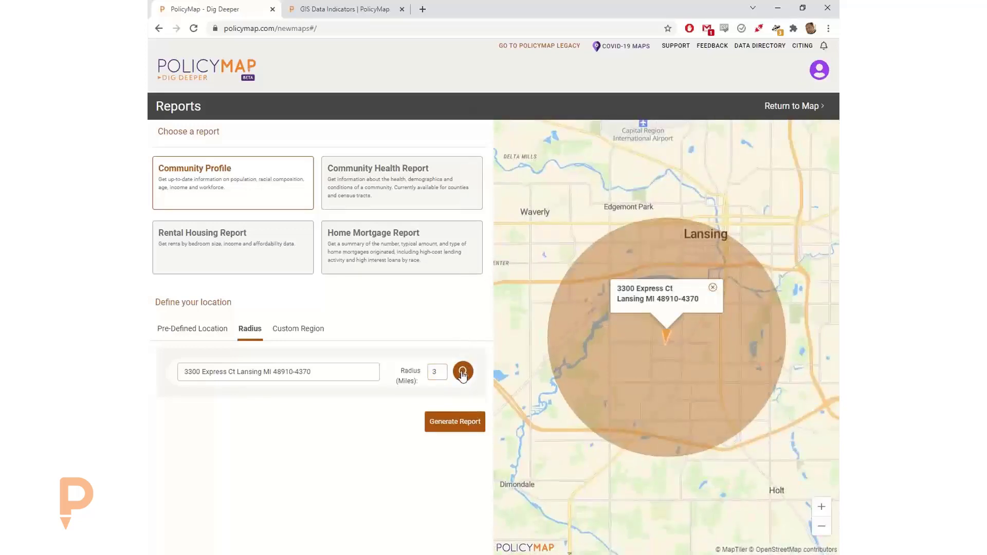
click(457, 420)
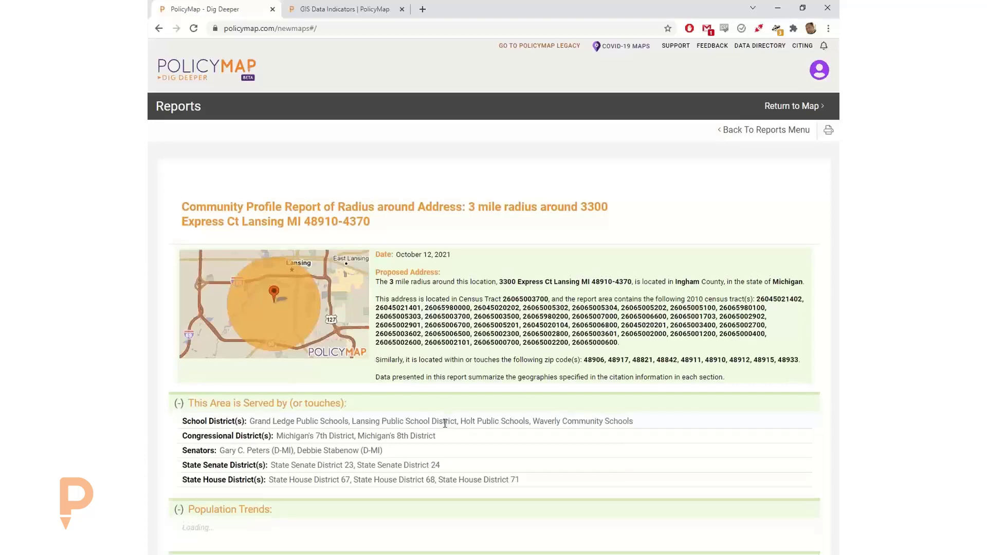
- Scroll through the 3-mile radius report's tables past the notice, then return to the Lansing map
scroll(491, 381, down, 3)
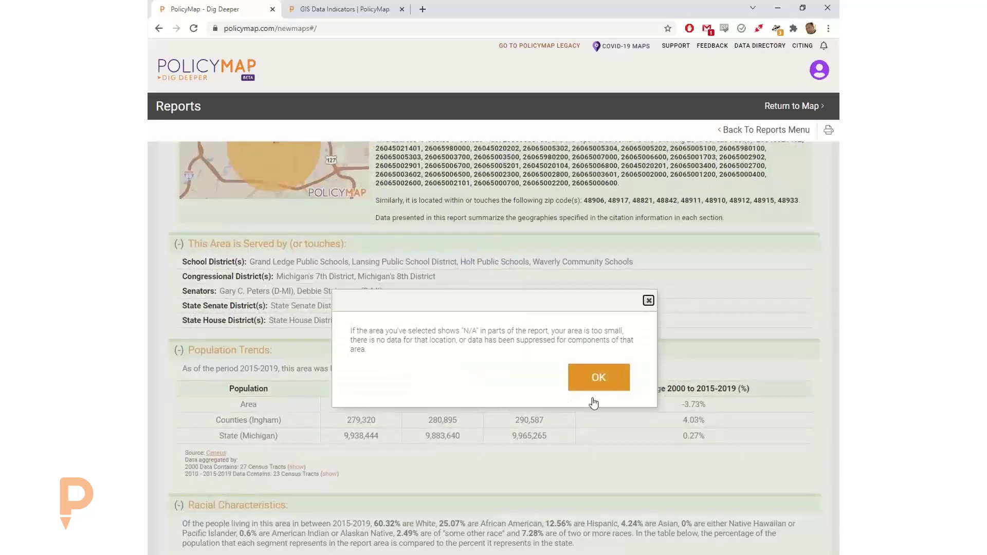
click(591, 382)
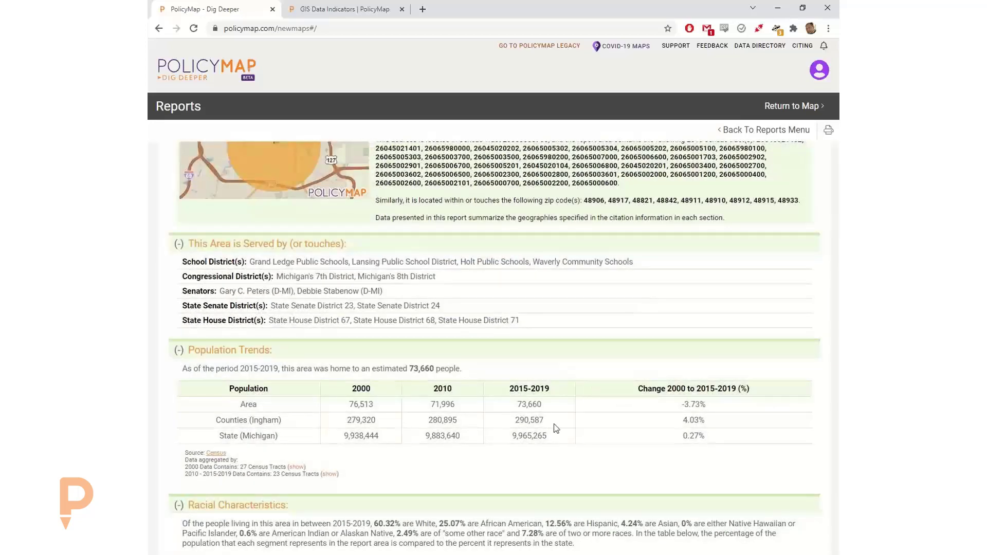
scroll(572, 423, down, 2)
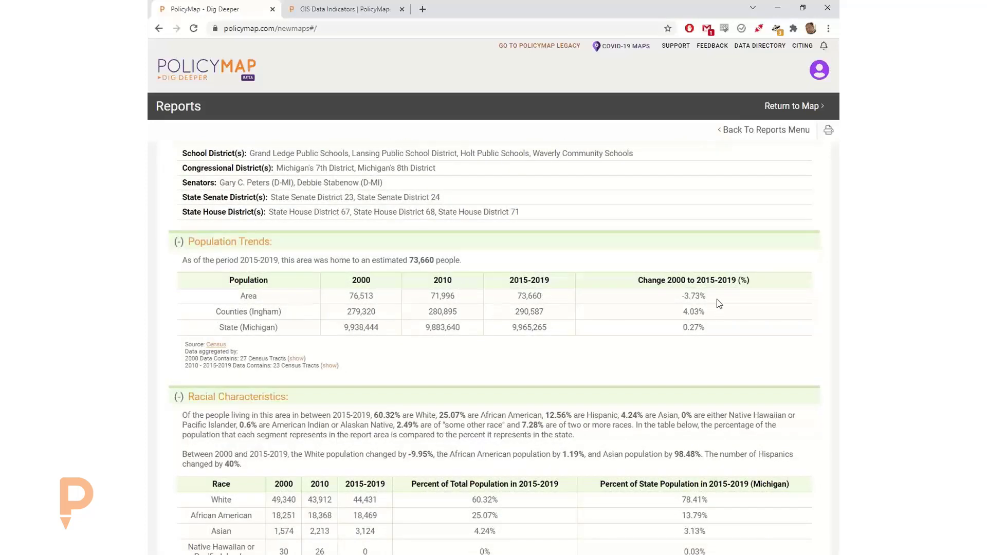
scroll(691, 350, down, 3)
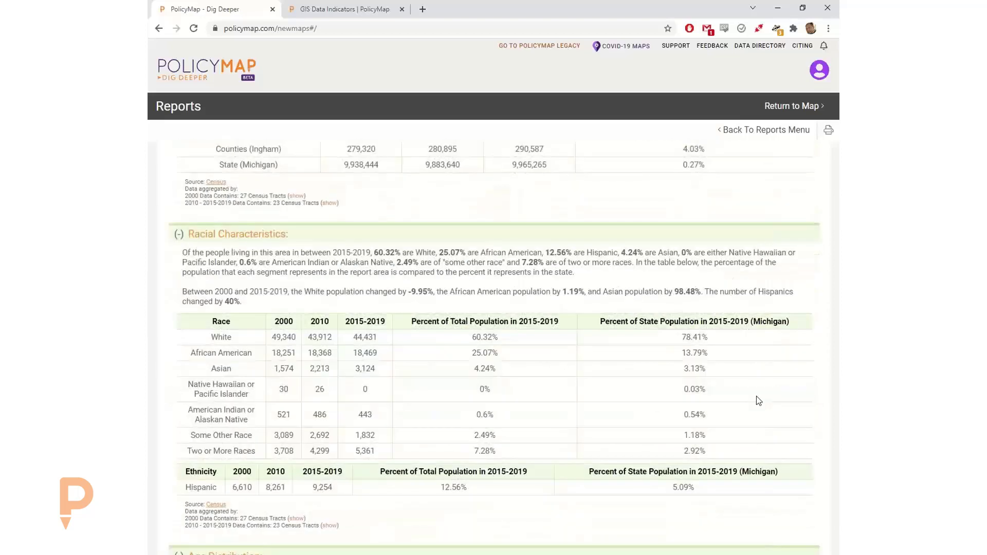
scroll(758, 400, down, 5)
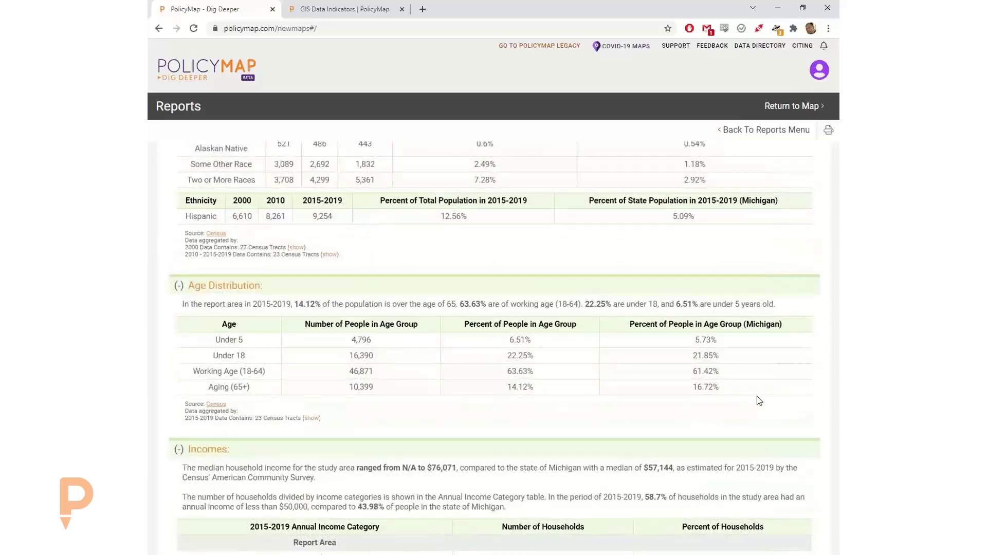
scroll(759, 400, down, 5)
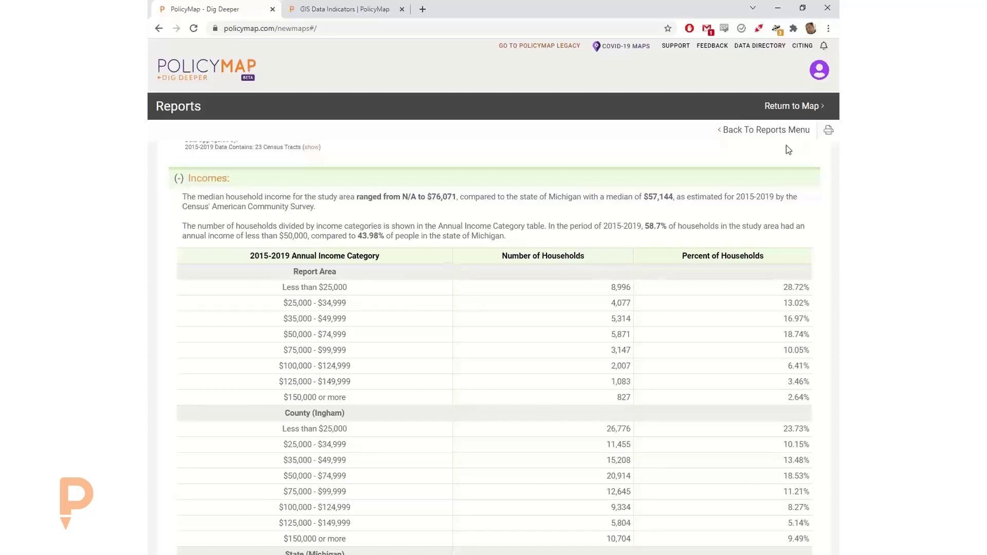
scroll(572, 298, up, 5)
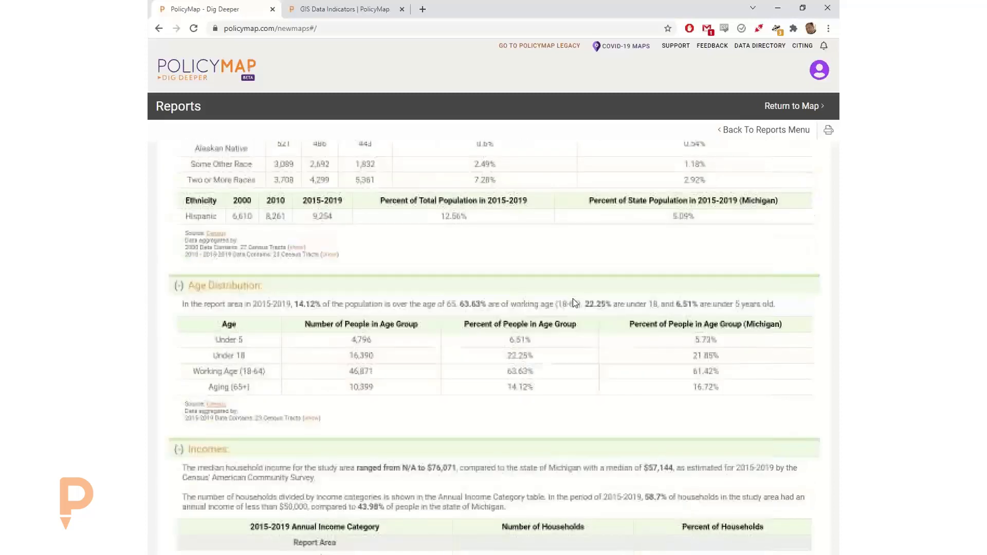
scroll(594, 363, down, 9)
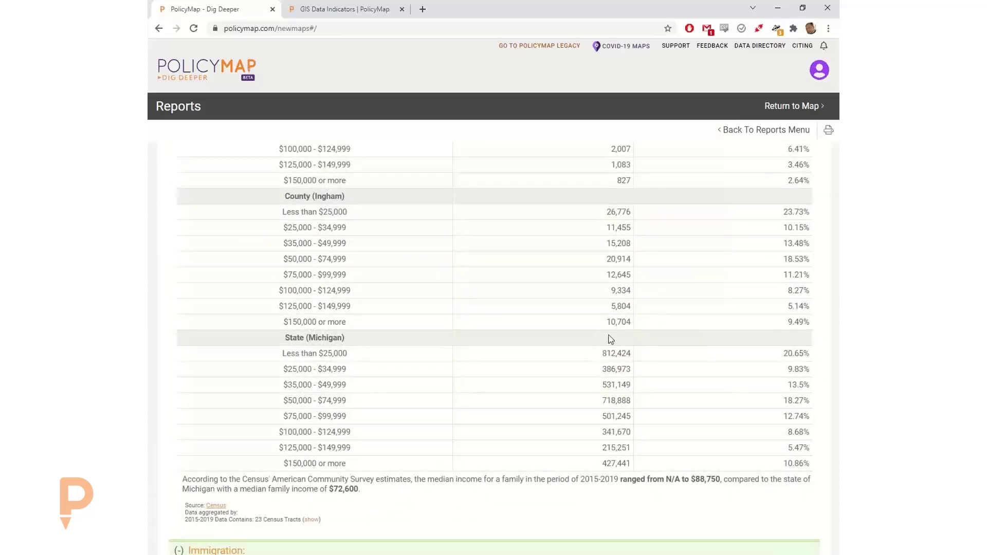
click(794, 106)
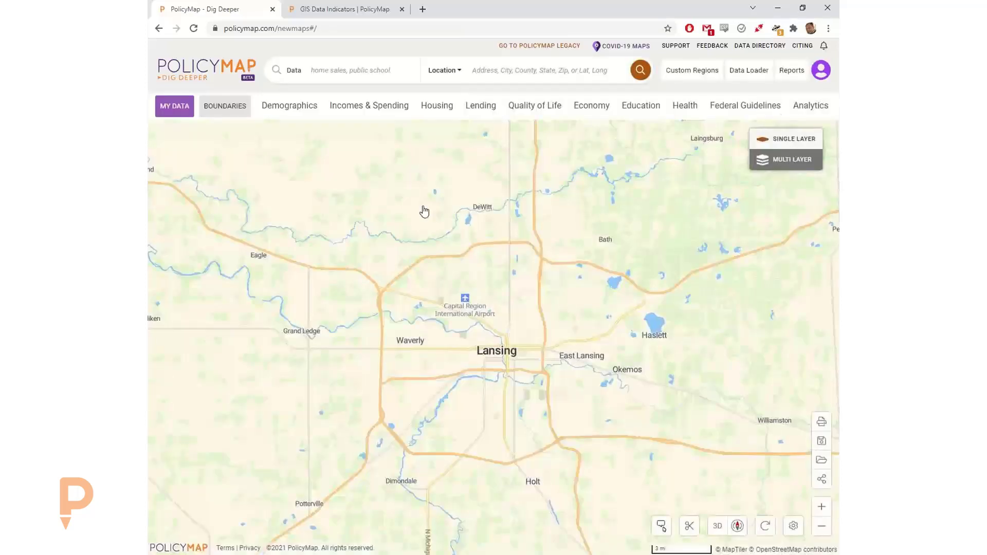